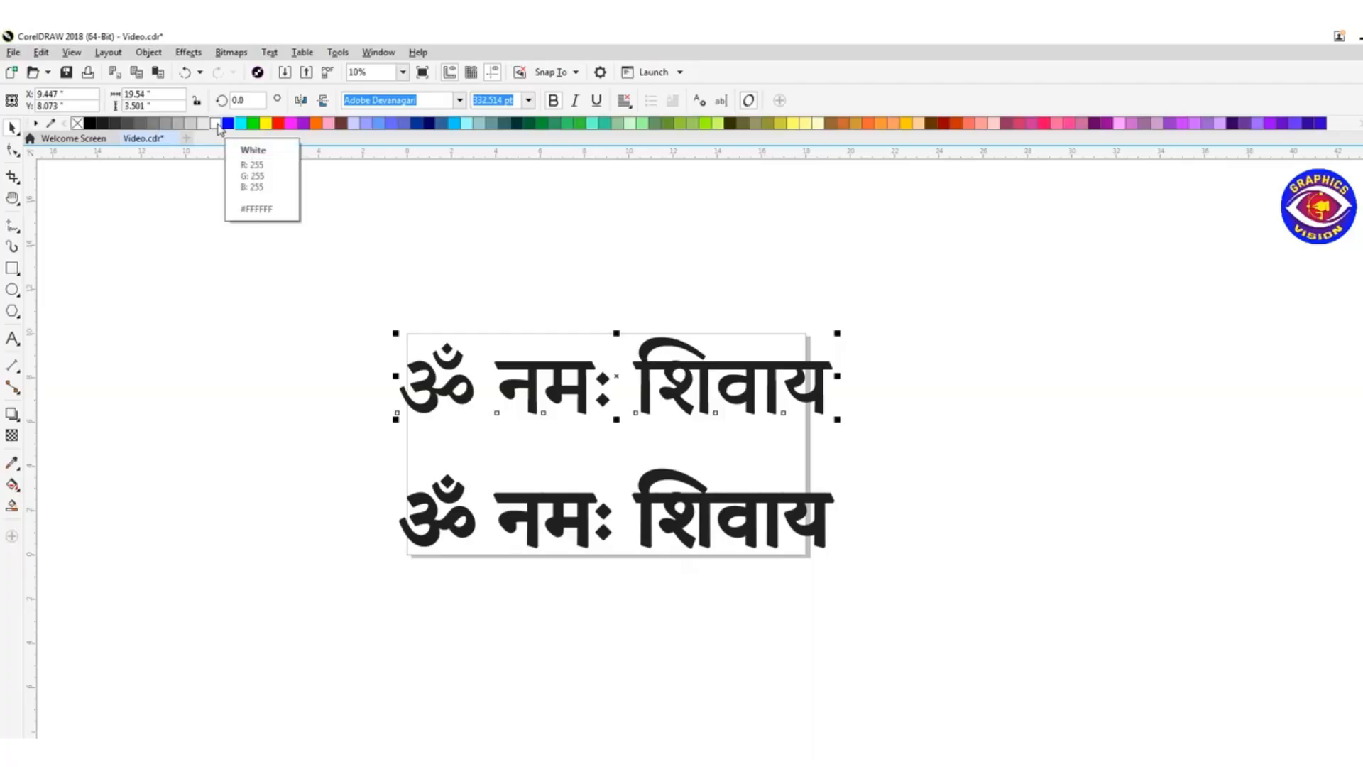
# Fill the upper text copy with white and stack it in front of the black copy, centred exactly on it.
pyautogui.click(218, 126)
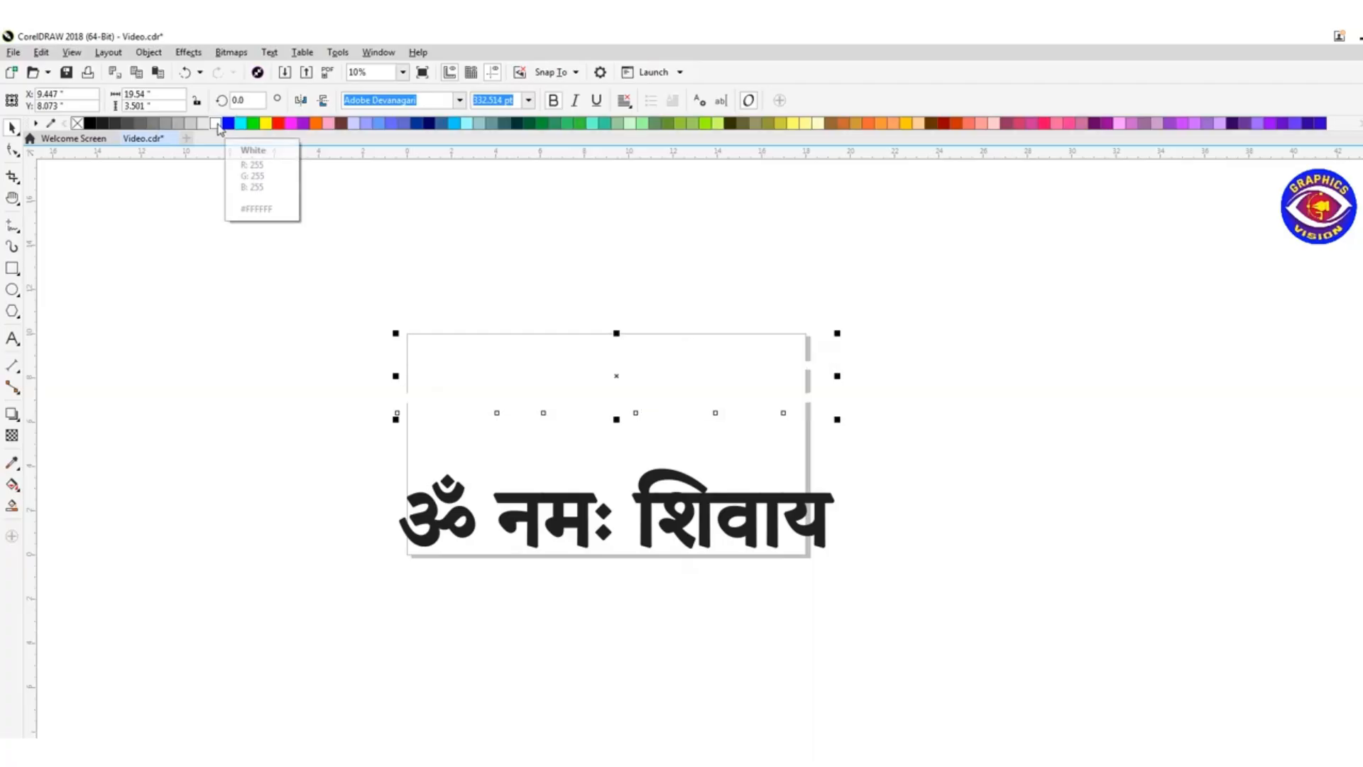
pyautogui.keyDown('shift'); pyautogui.click(431, 525); pyautogui.keyUp('shift')
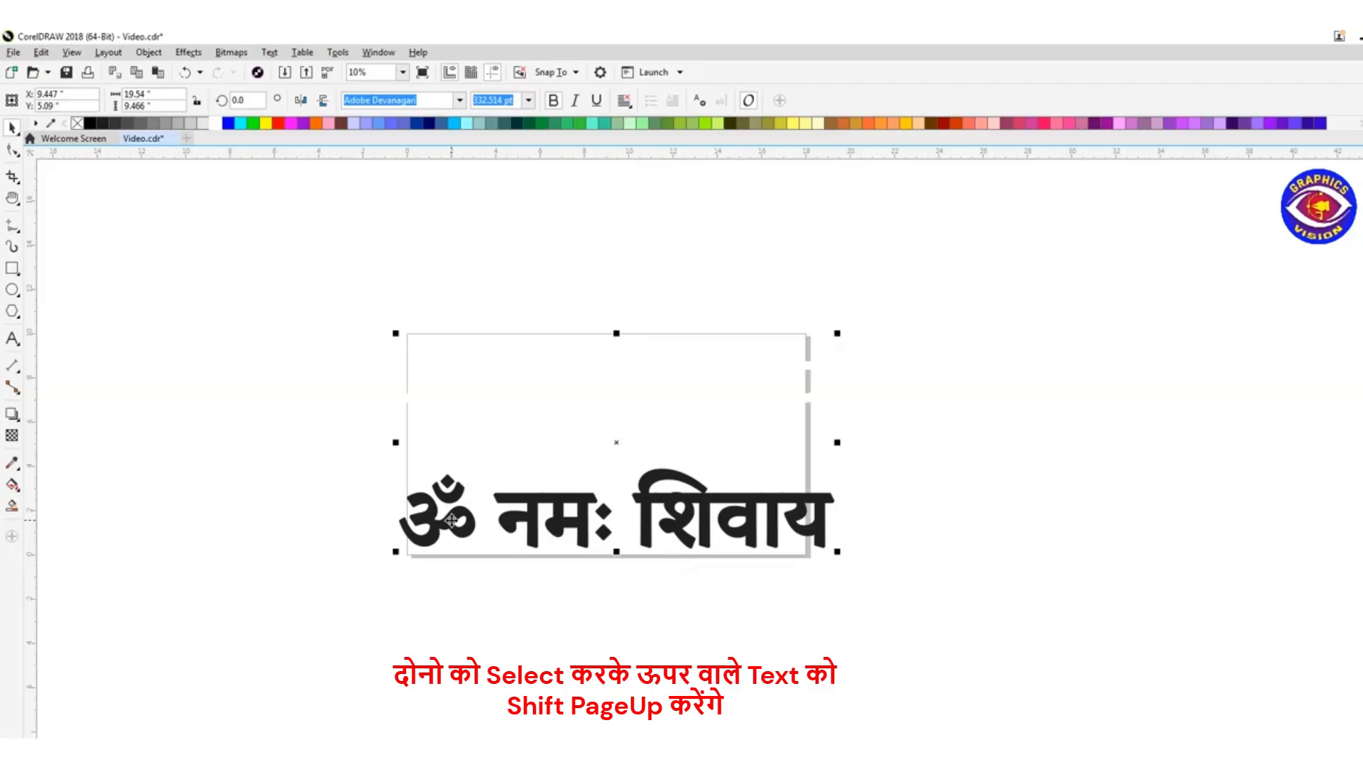
pyautogui.click(1006, 416)
pyautogui.moveTo(716, 591); pyautogui.dragTo(975, 606)
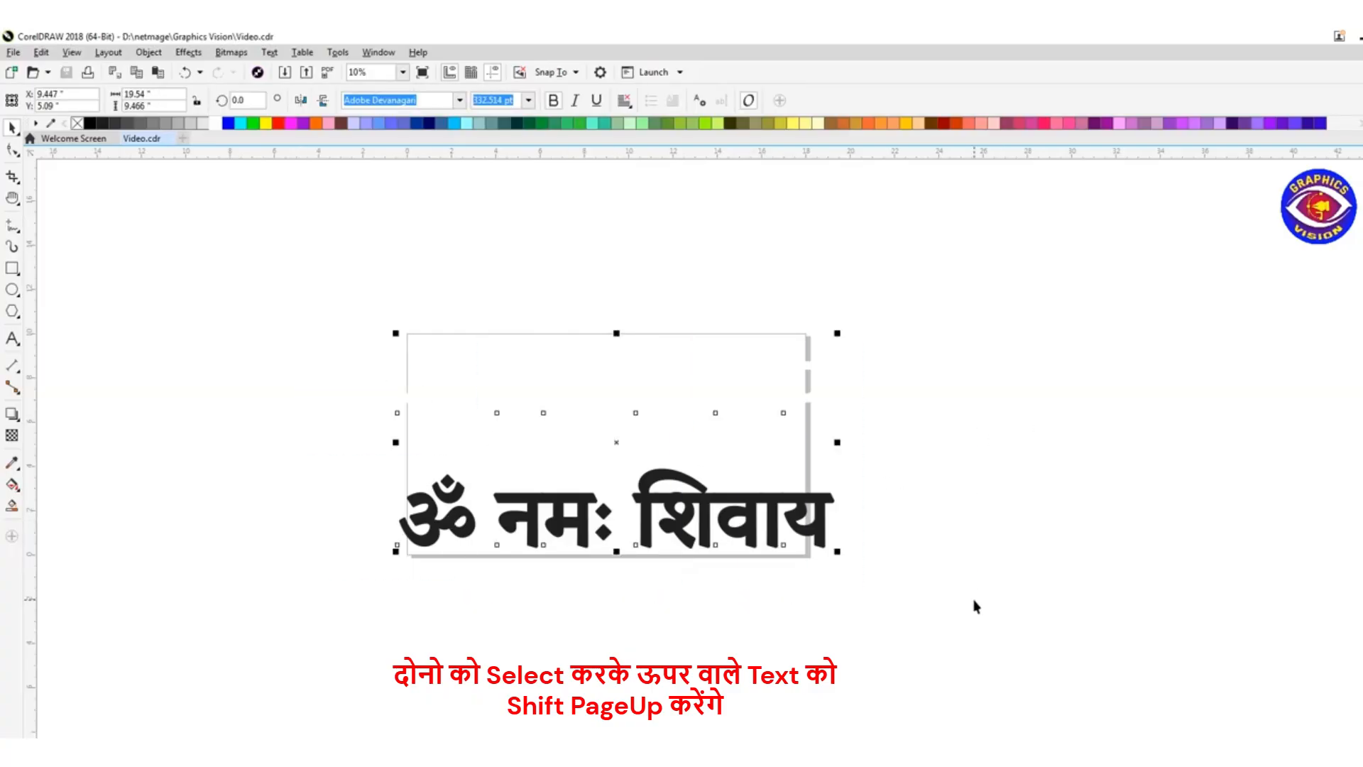
pyautogui.press('e')
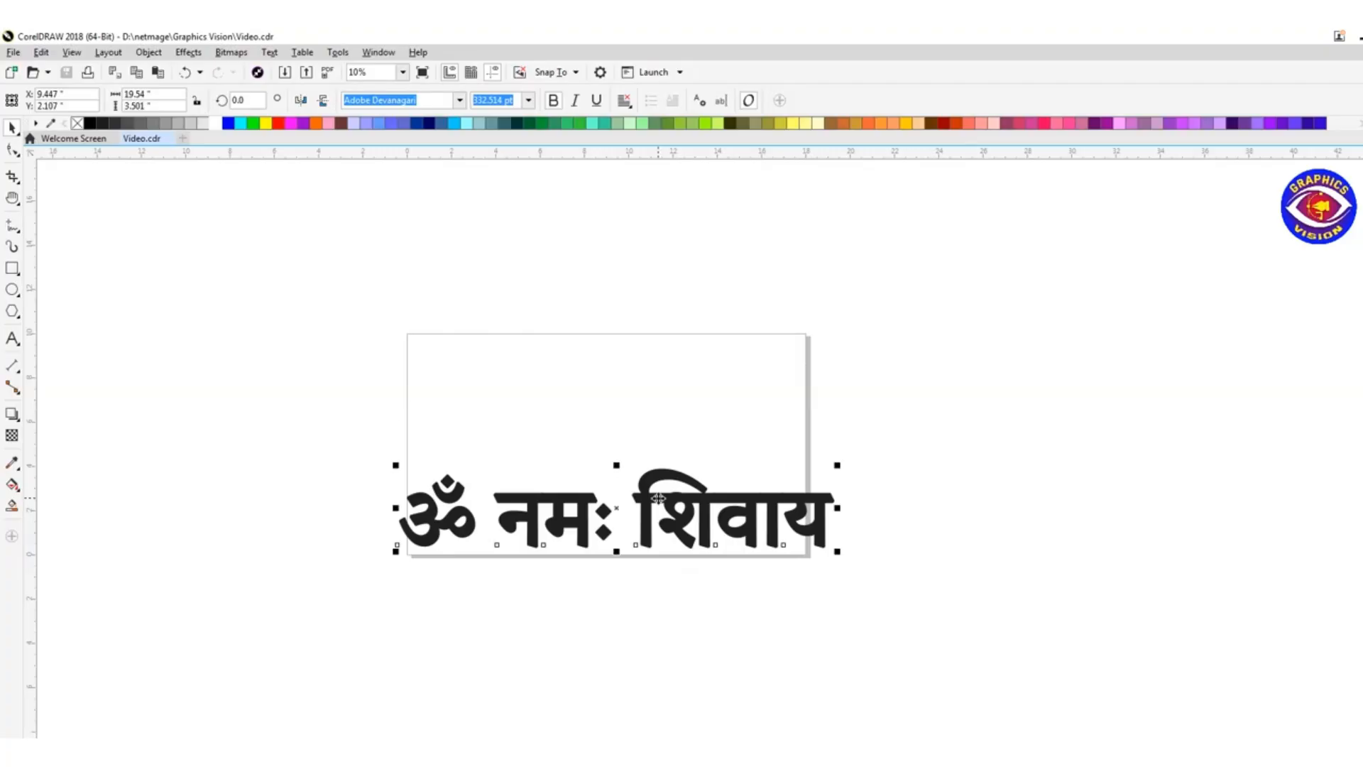
pyautogui.click(301, 429)
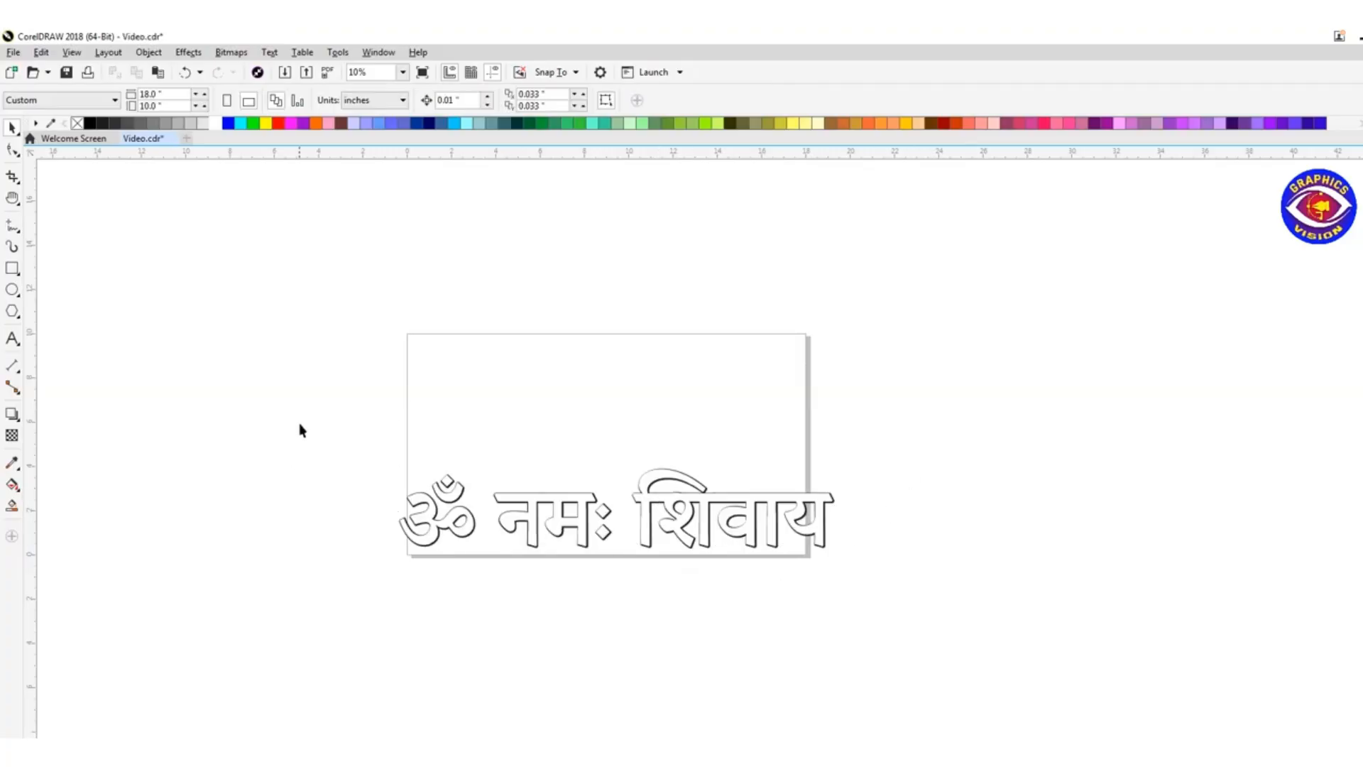
# Move the stacked white and black texts up to the middle of the page and save the drawing.
pyautogui.moveTo(943, 600); pyautogui.dragTo(943, 600)
pyautogui.moveTo(667, 498); pyautogui.dragTo(655, 403)
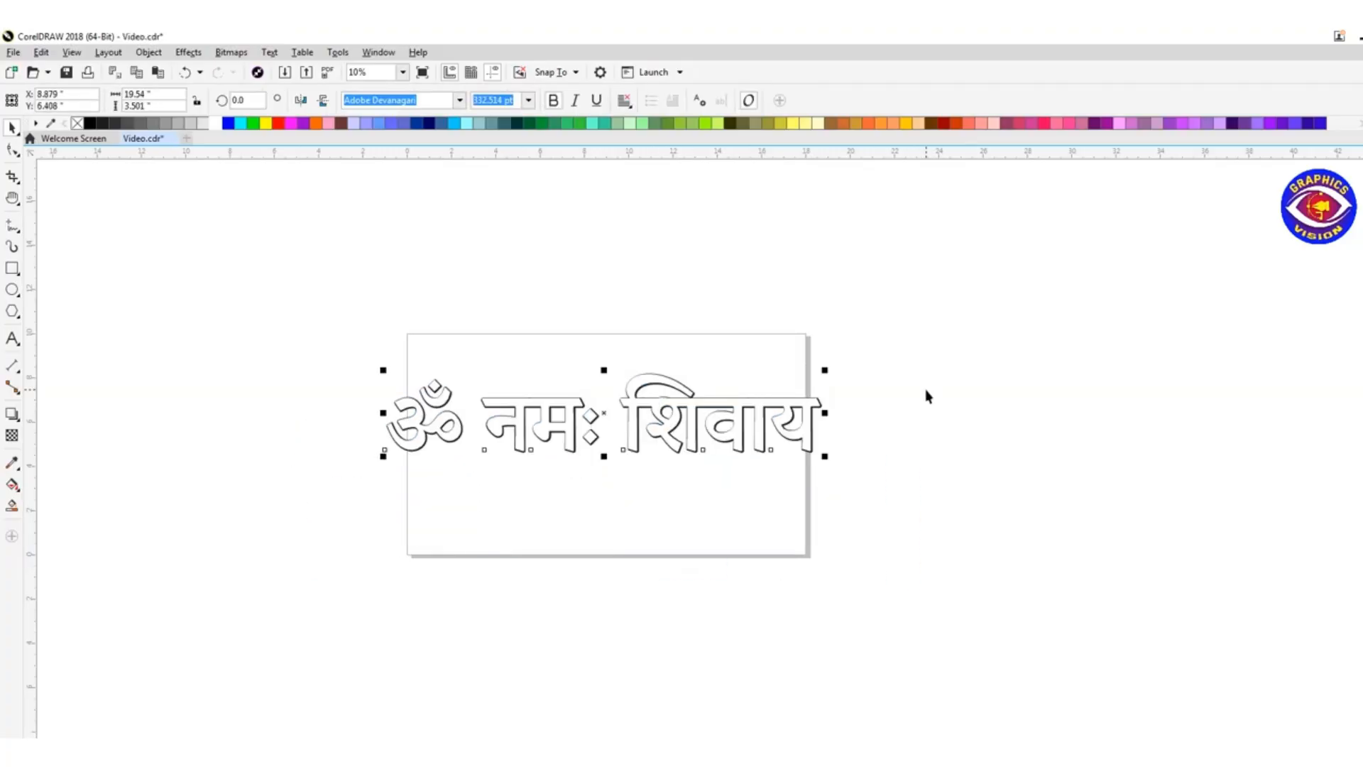
pyautogui.click(925, 390)
pyautogui.hotkey('ctrl', 's')
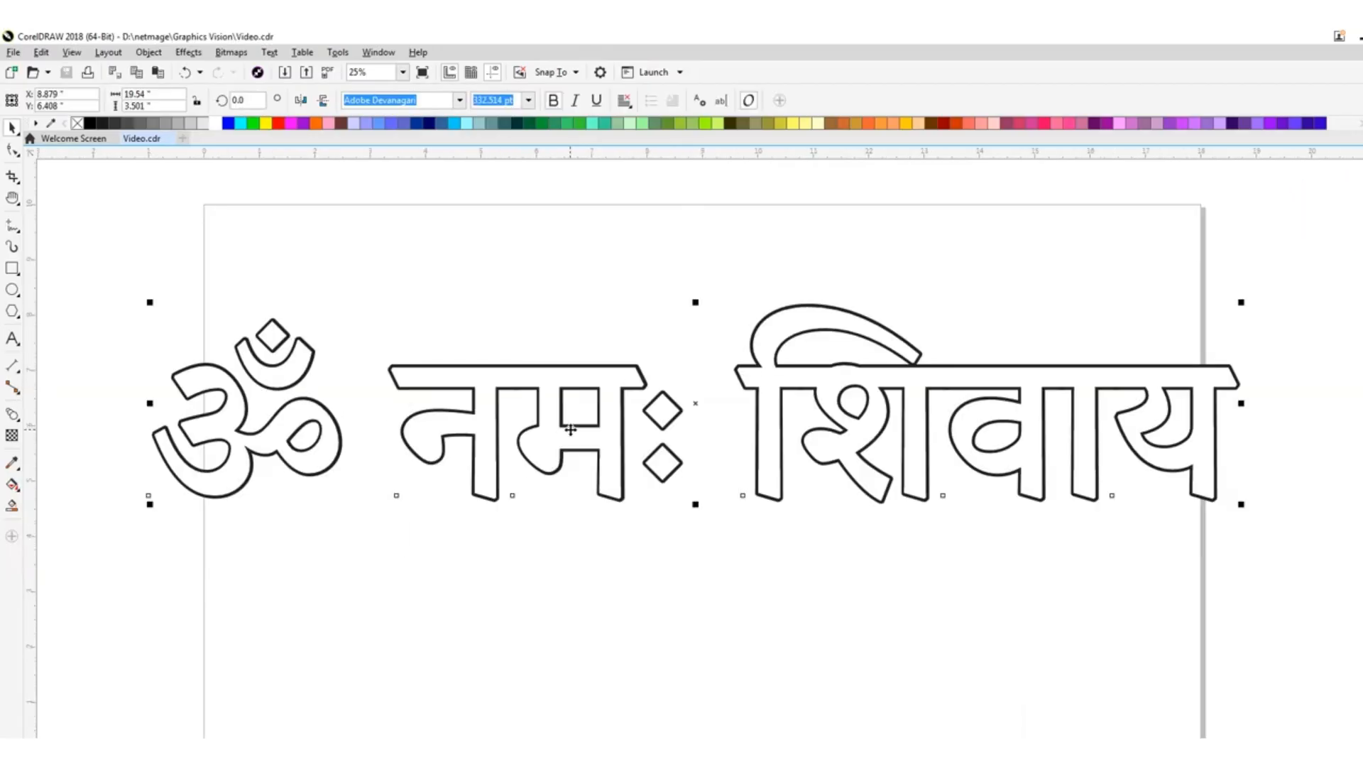
# Nudge the white text about 0.06 inches upward relative to the black copy behind it.
pyautogui.press('Up')
pyautogui.press('Up')
pyautogui.press('Up')
pyautogui.press('Up')
pyautogui.press('Up')
pyautogui.press('Down')
pyautogui.press('Down')
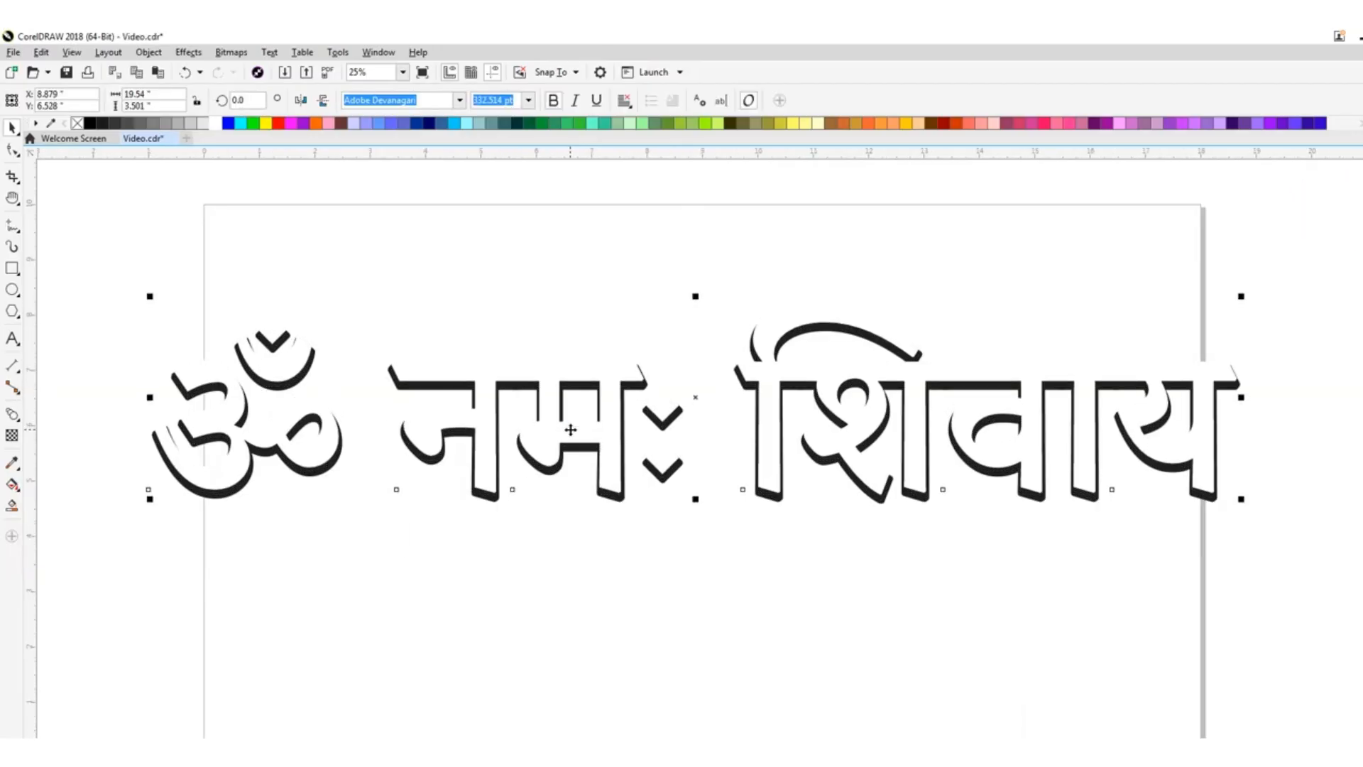
pyautogui.press('Down')
pyautogui.press('Down')
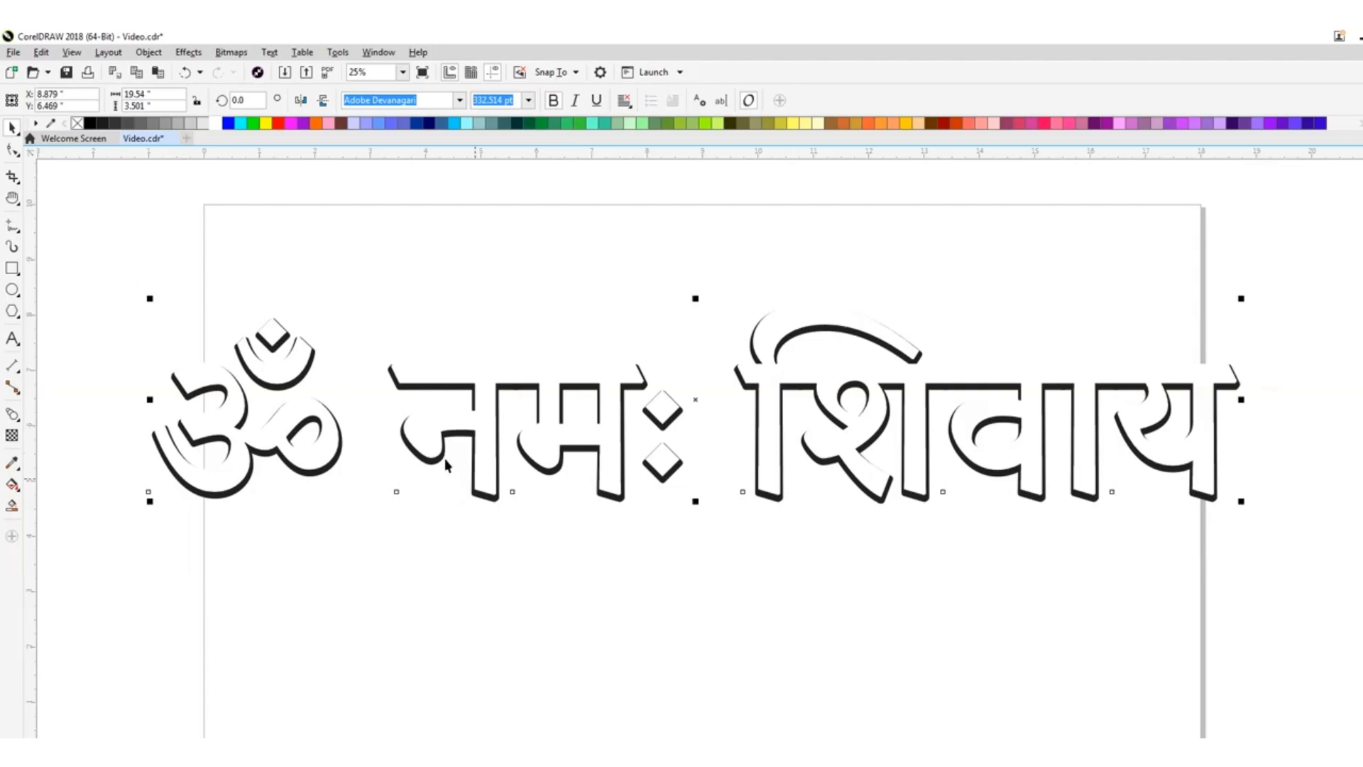
# Try a bright palette colour as the fill of the black text behind the white copy.
pyautogui.scroll(-3, 444, 458)
pyautogui.click(264, 435)
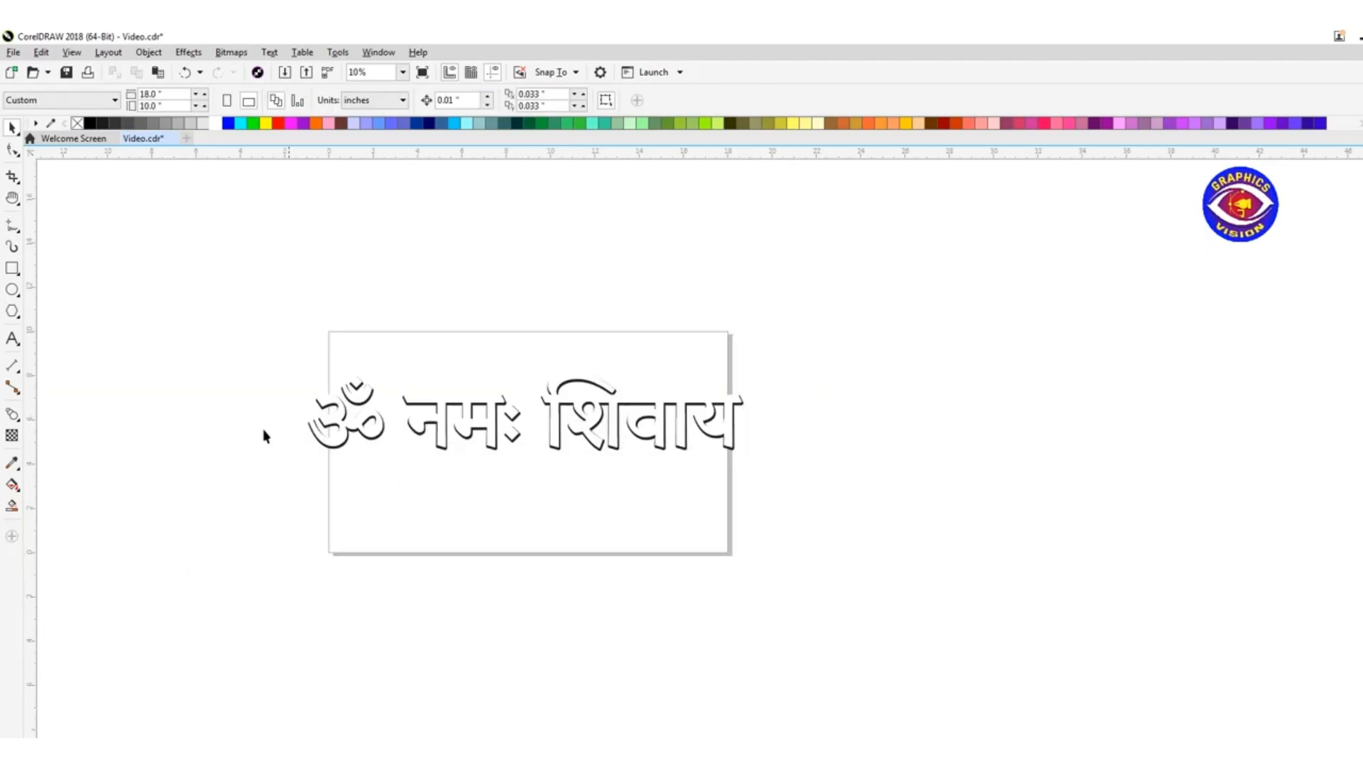
pyautogui.click(330, 451)
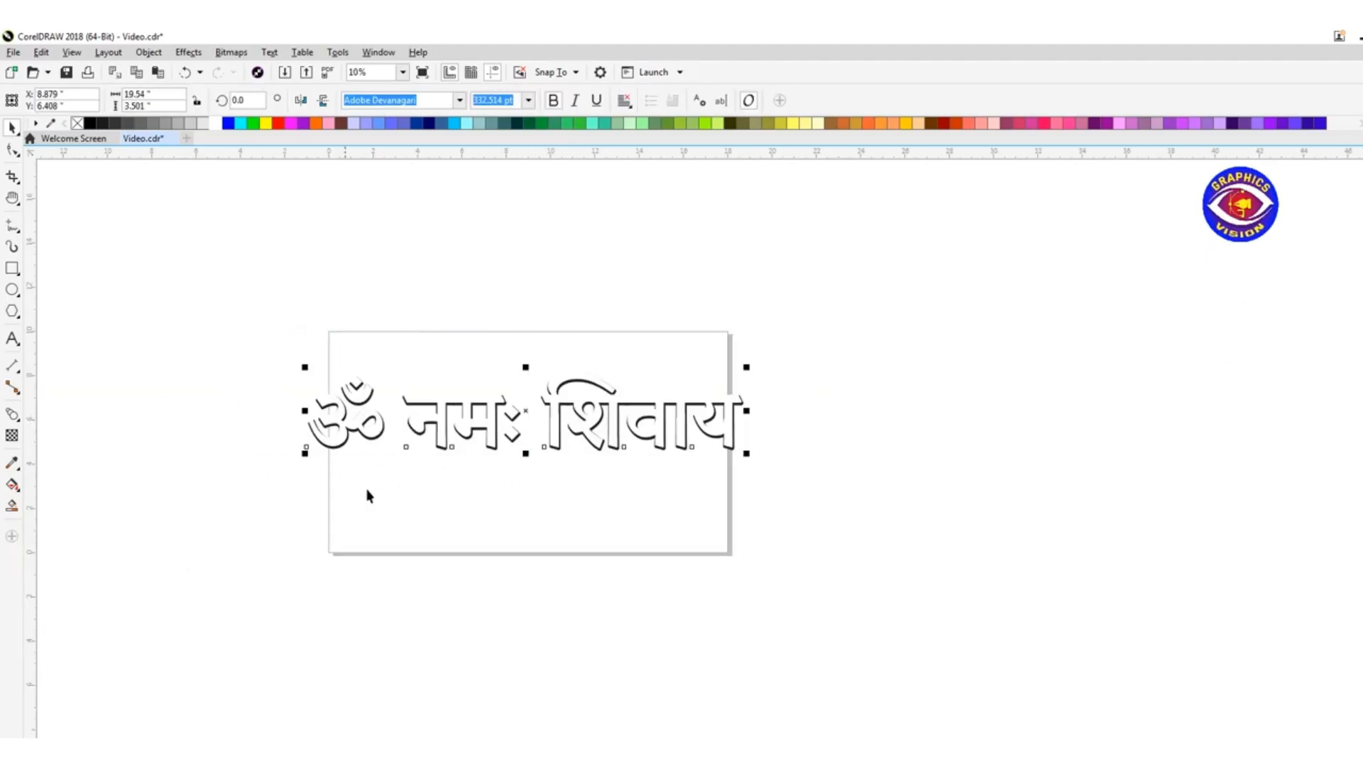
pyautogui.click(263, 124)
pyautogui.hotkey('ctrl', 'z')
# Move both stacked texts off the page to its right and place a duplicate of the pair on the page.
pyautogui.moveTo(188, 303); pyautogui.dragTo(781, 506)
pyautogui.moveTo(524, 412); pyautogui.dragTo(1033, 446)
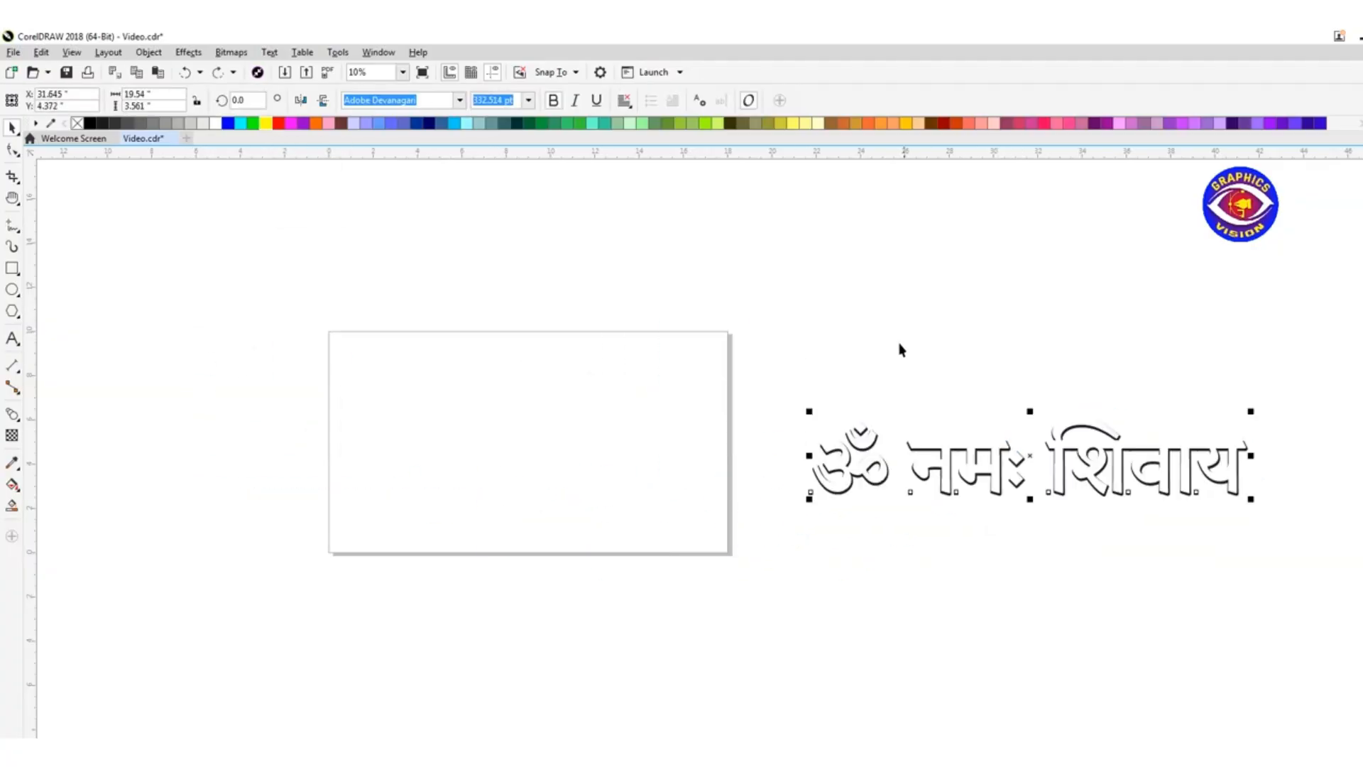
pyautogui.click(866, 346)
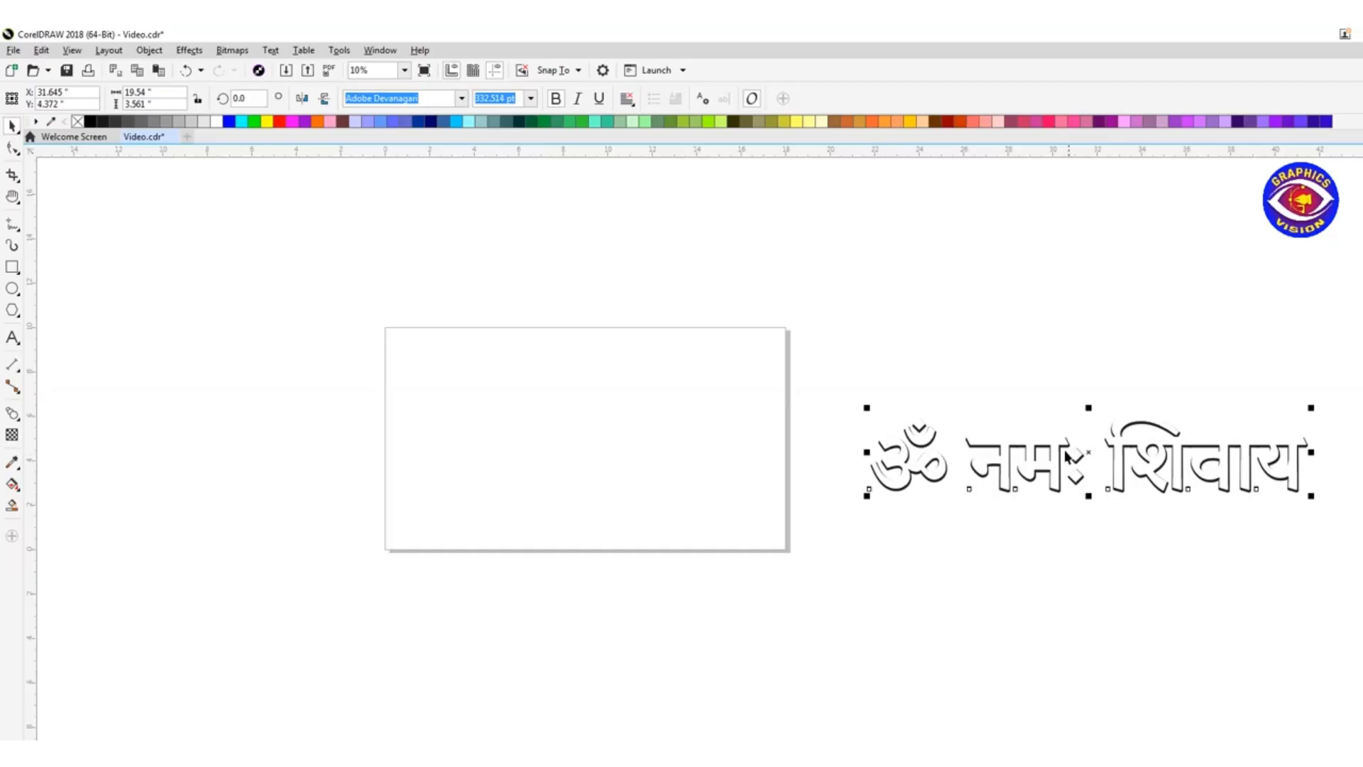
pyautogui.moveTo(1058, 445); pyautogui.dragTo(554, 395)
pyautogui.rightClick(553, 396)
pyautogui.click(914, 474)
# Delete "नमः शिवाय" from both the white and black texts on the page, keeping only ॐ.
pyautogui.click(463, 388)
pyautogui.moveTo(463, 389); pyautogui.dragTo(852, 413)
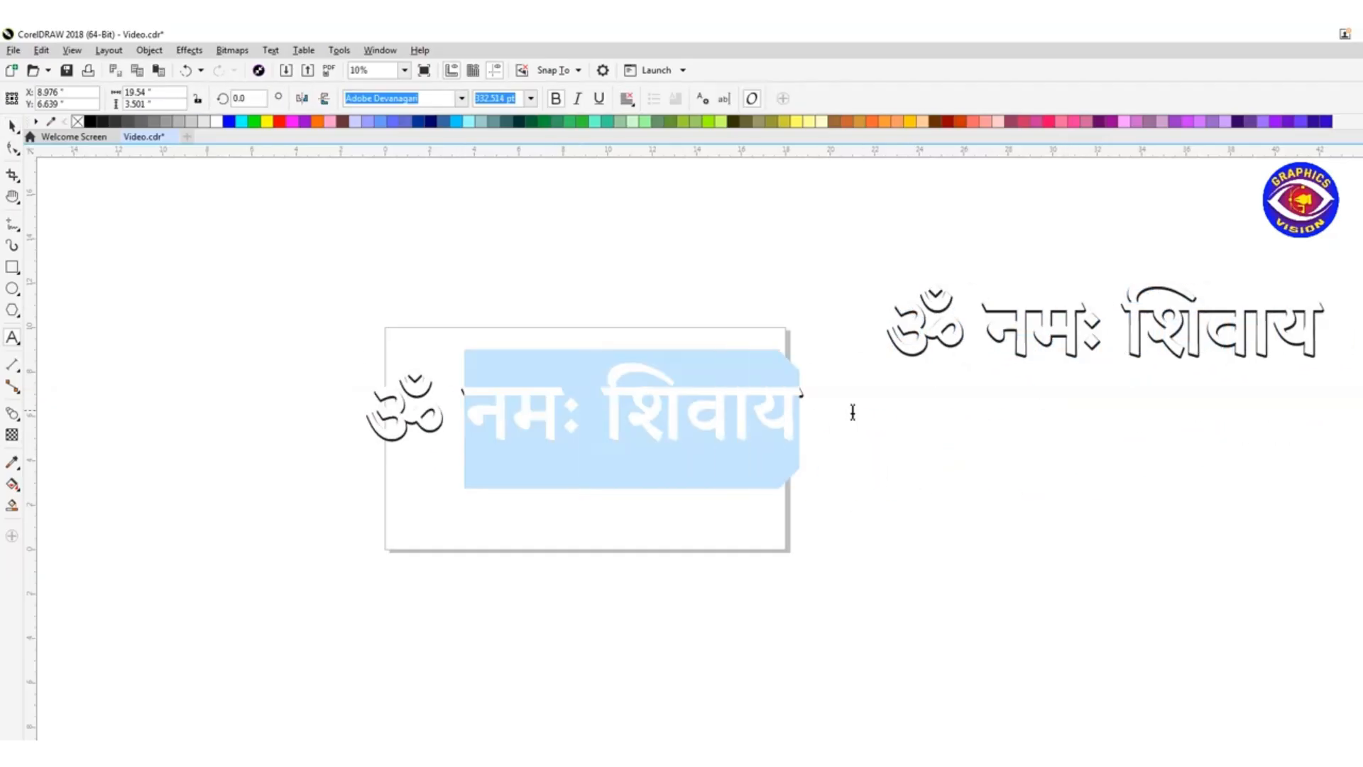
pyautogui.press('Delete')
pyautogui.click(12, 127)
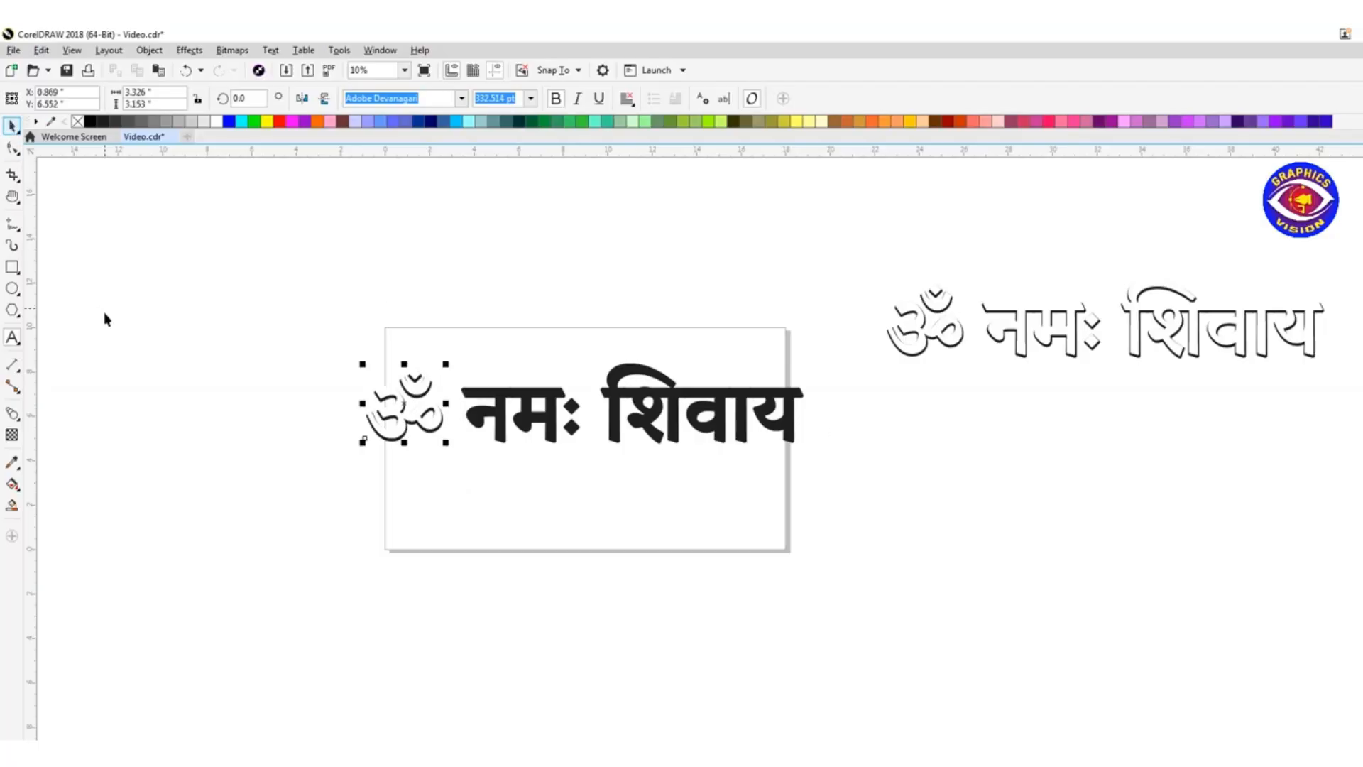
pyautogui.click(103, 317)
pyautogui.doubleClick(471, 392)
pyautogui.moveTo(471, 395); pyautogui.dragTo(848, 422)
pyautogui.press('Delete')
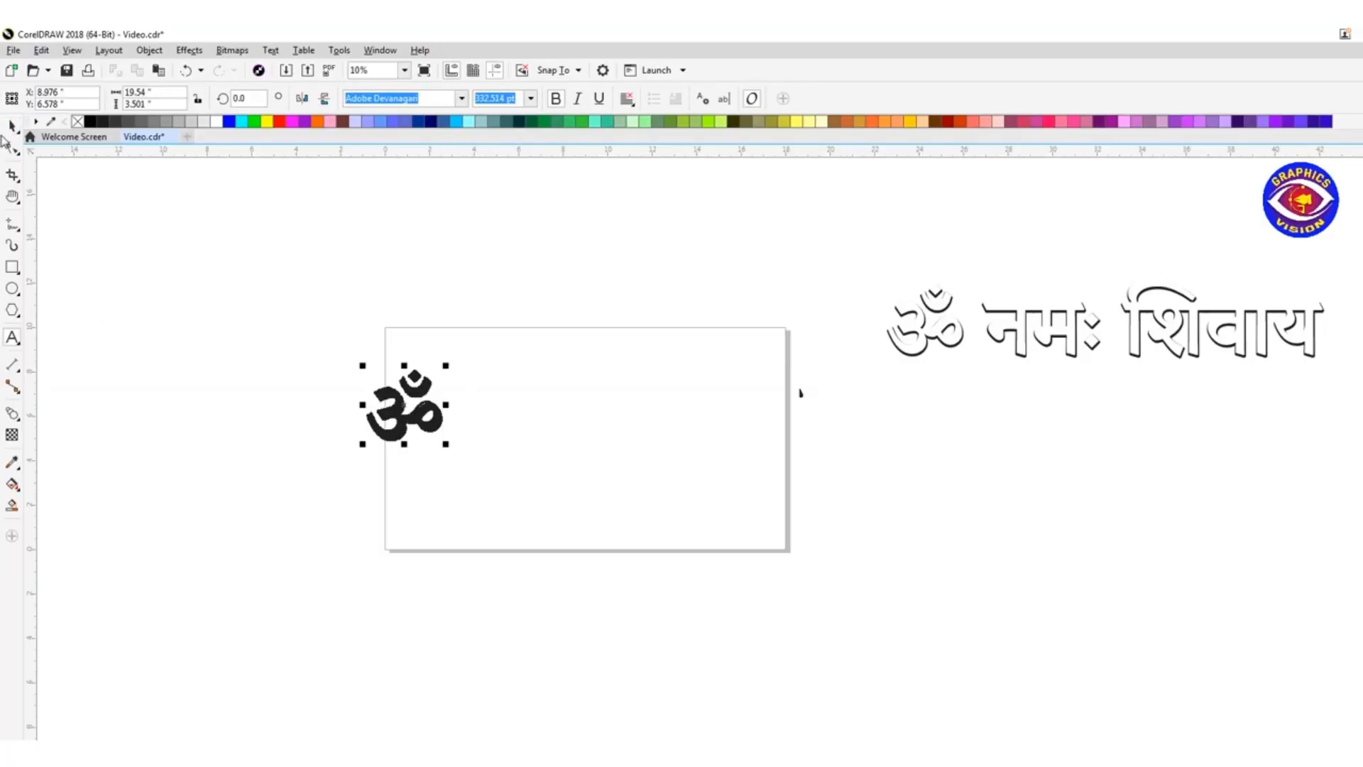
pyautogui.click(13, 127)
pyautogui.click(106, 263)
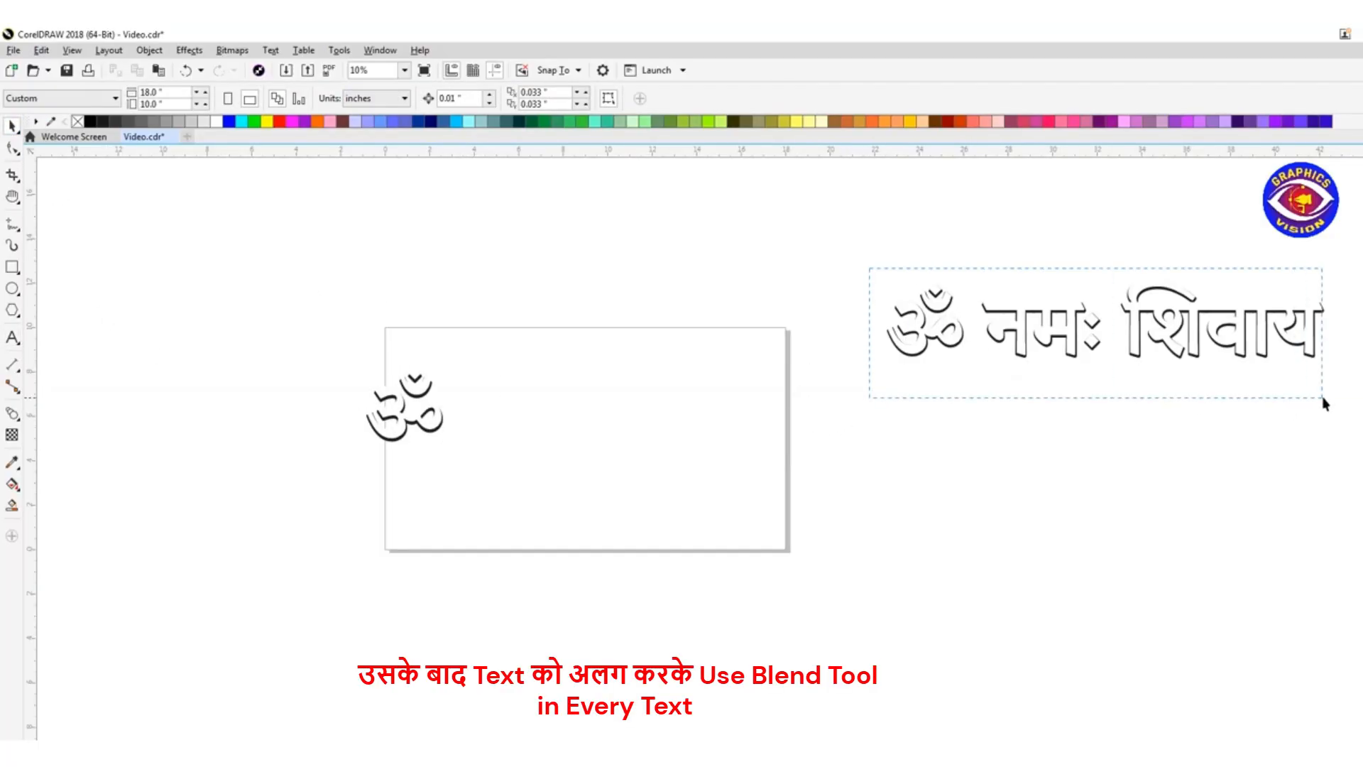
# Place another duplicate of the full "ॐ नमः शिवाय" text pair on the page, below the ॐ.
pyautogui.moveTo(1323, 399); pyautogui.dragTo(1323, 401)
pyautogui.moveTo(1139, 308); pyautogui.dragTo(740, 461)
pyautogui.rightClick(740, 460)
pyautogui.click(613, 476)
# Delete ॐ and शिवाय from the white text of the new duplicate, keeping only नमः.
pyautogui.doubleClick(588, 460)
pyautogui.moveTo(587, 460); pyautogui.dragTo(498, 460)
pyautogui.press('Delete')
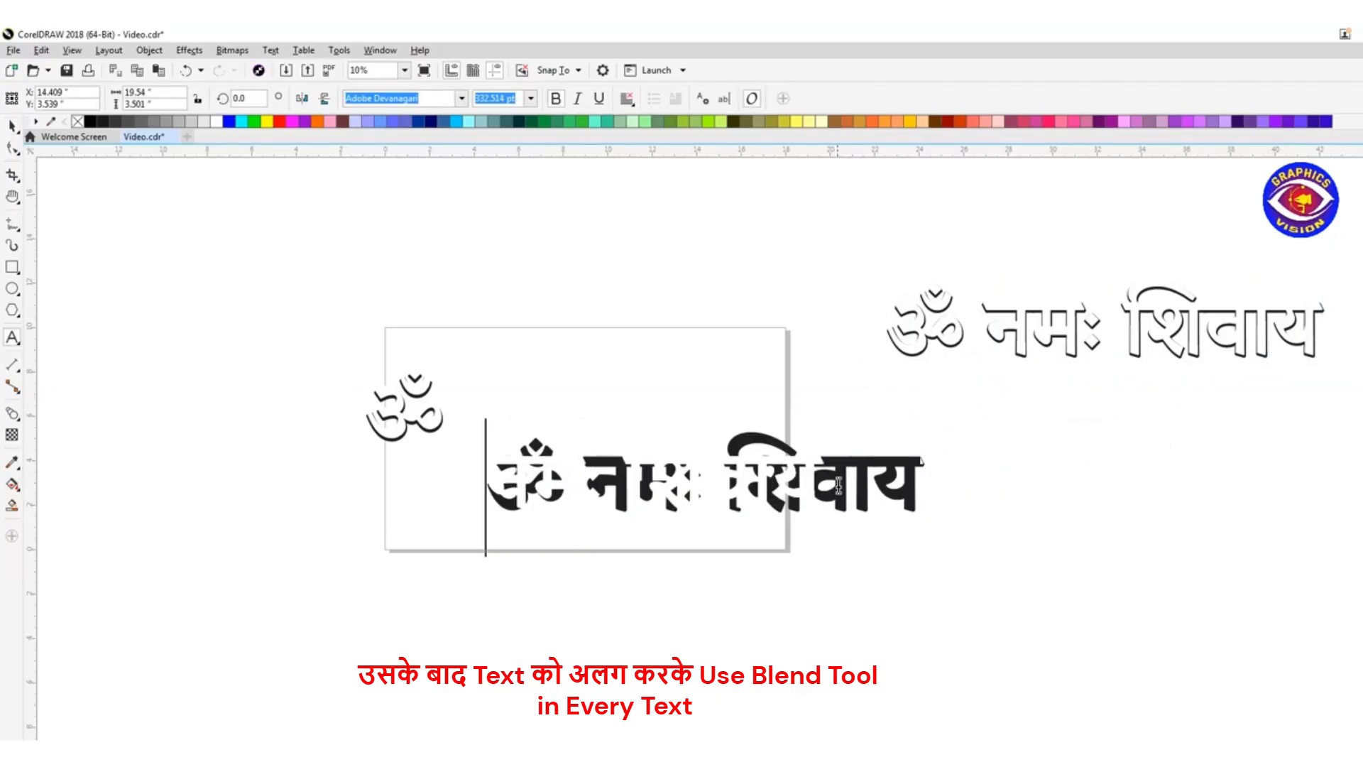
pyautogui.moveTo(700, 470); pyautogui.dragTo(829, 480)
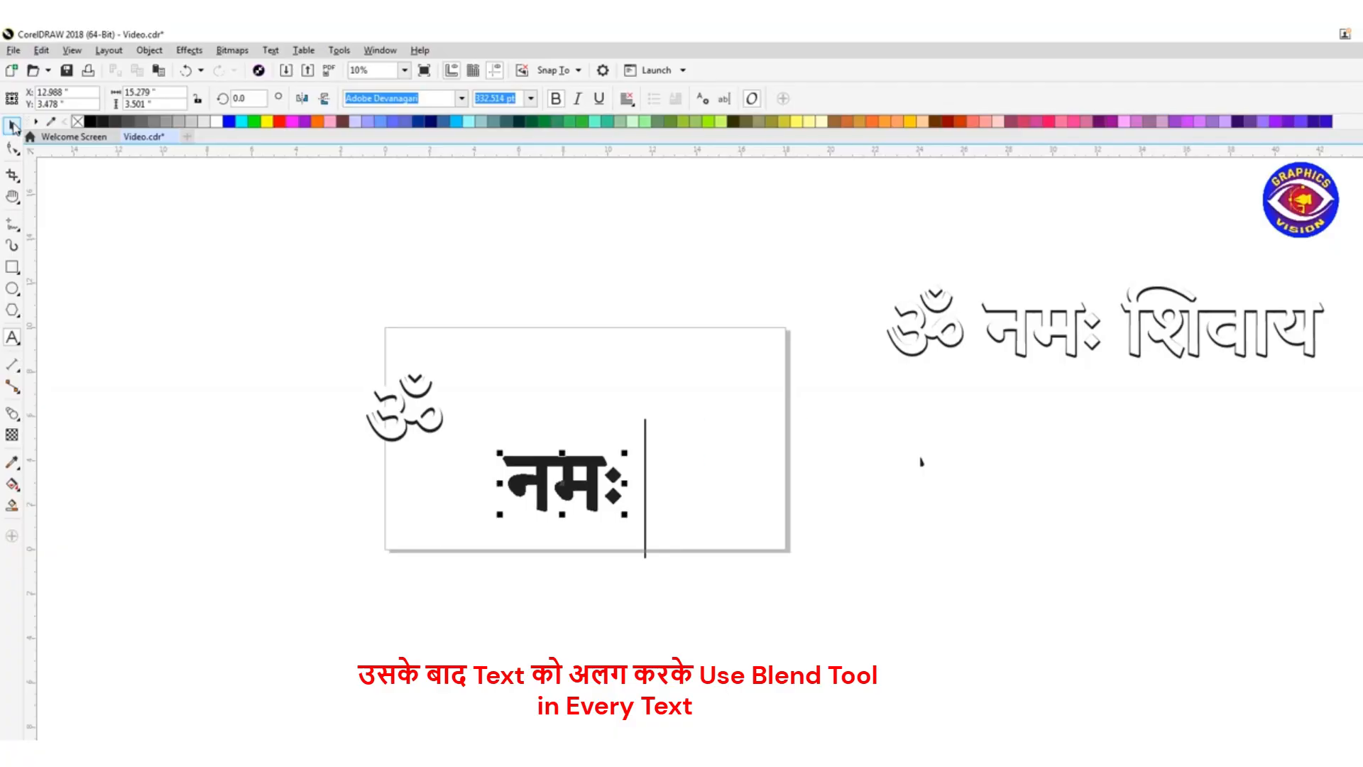
# Undo the last edits to the black text of the duplicate.
pyautogui.click(922, 462)
pyautogui.hotkey('ctrl', 'z')
pyautogui.hotkey('ctrl', 'z')
pyautogui.hotkey('ctrl', 'z')
pyautogui.click(644, 595)
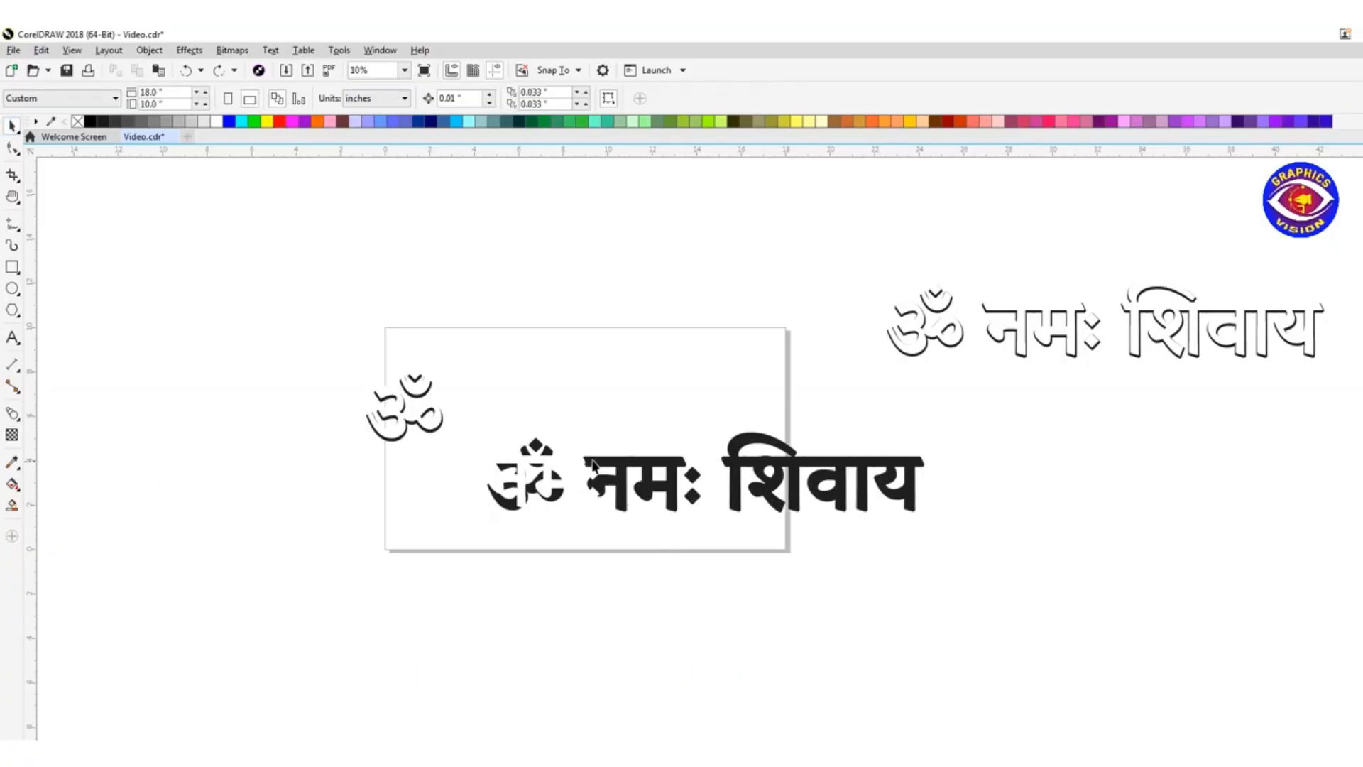
# Delete ॐ and शिवाय from the black text, and move the remaining नमः pair off the page, beside the ॐ.
pyautogui.doubleClick(585, 458)
pyautogui.moveTo(585, 459); pyautogui.dragTo(434, 460)
pyautogui.press('Delete')
pyautogui.moveTo(623, 469); pyautogui.dragTo(879, 475)
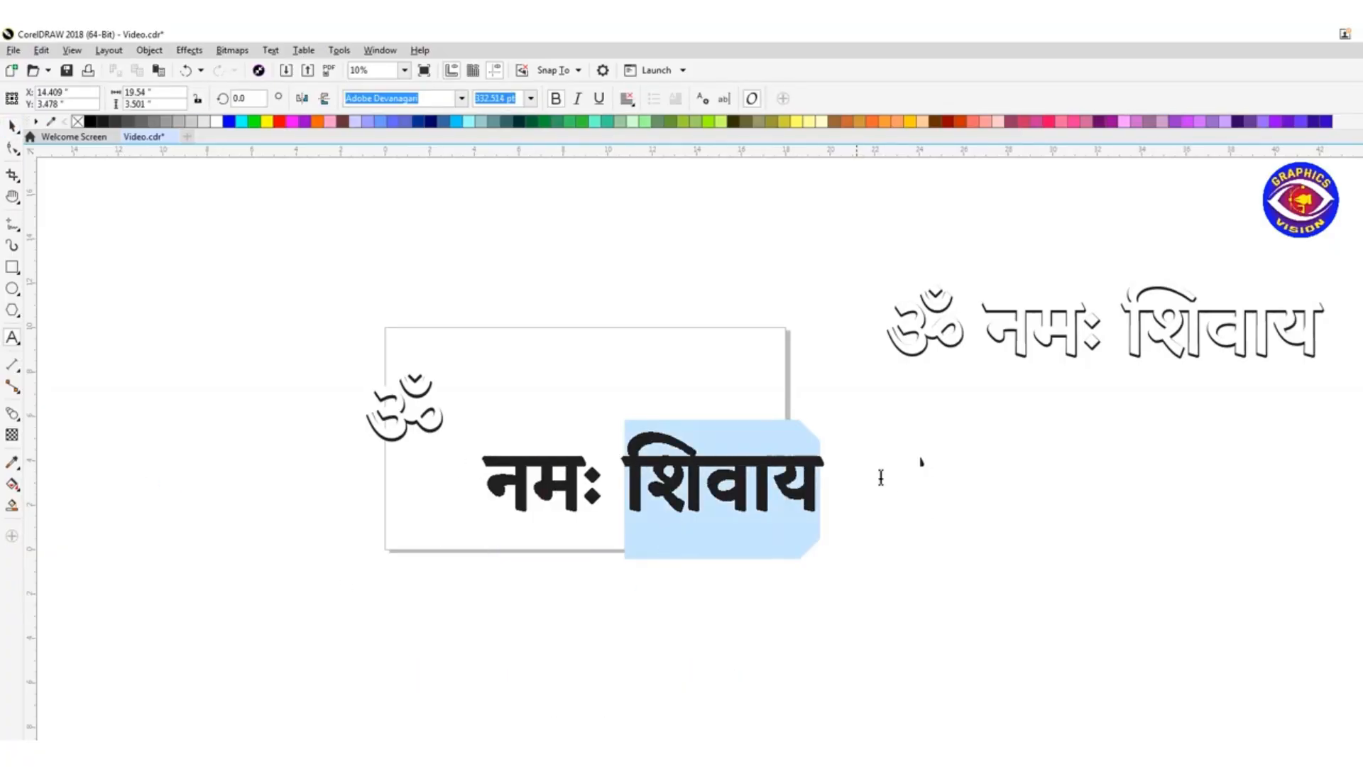
pyautogui.press('Delete')
pyautogui.click(12, 126)
pyautogui.click(420, 505)
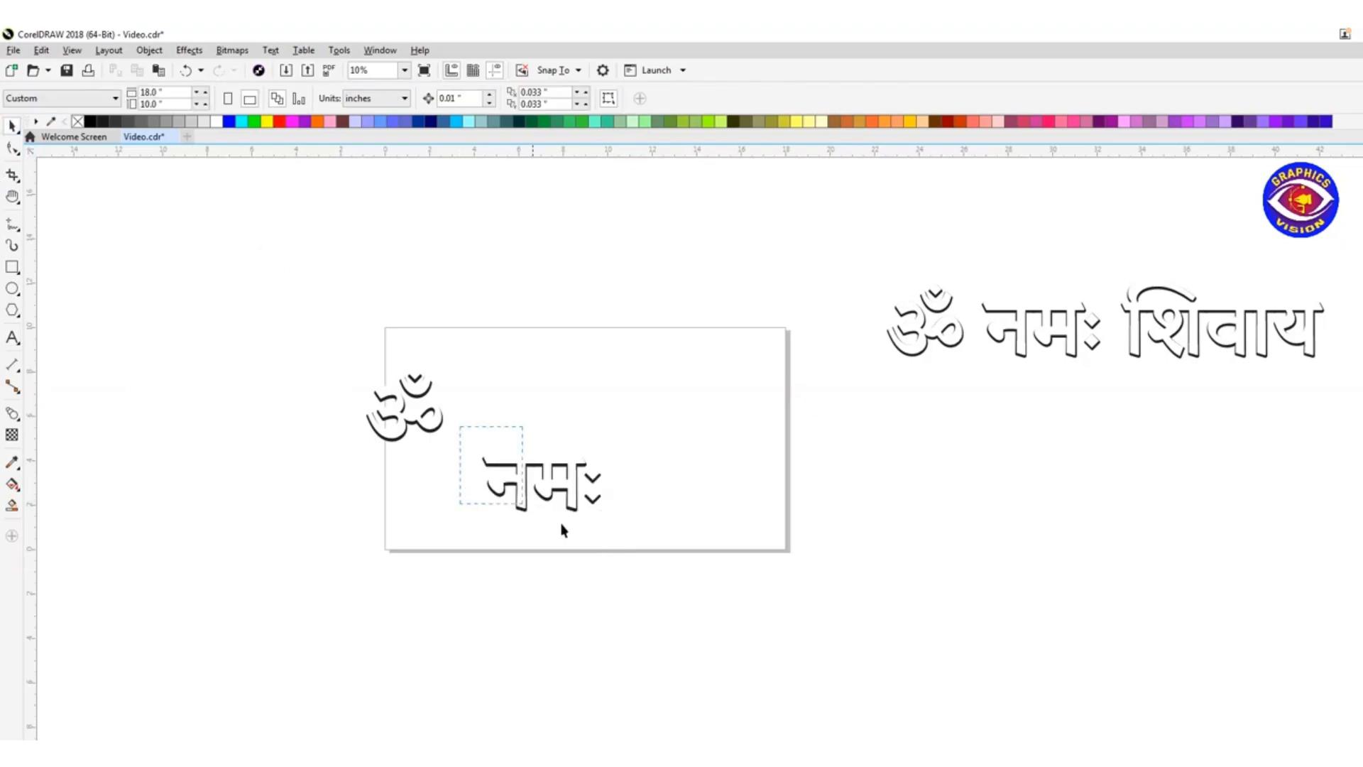
pyautogui.moveTo(562, 524); pyautogui.dragTo(649, 536)
pyautogui.moveTo(543, 475); pyautogui.dragTo(245, 418)
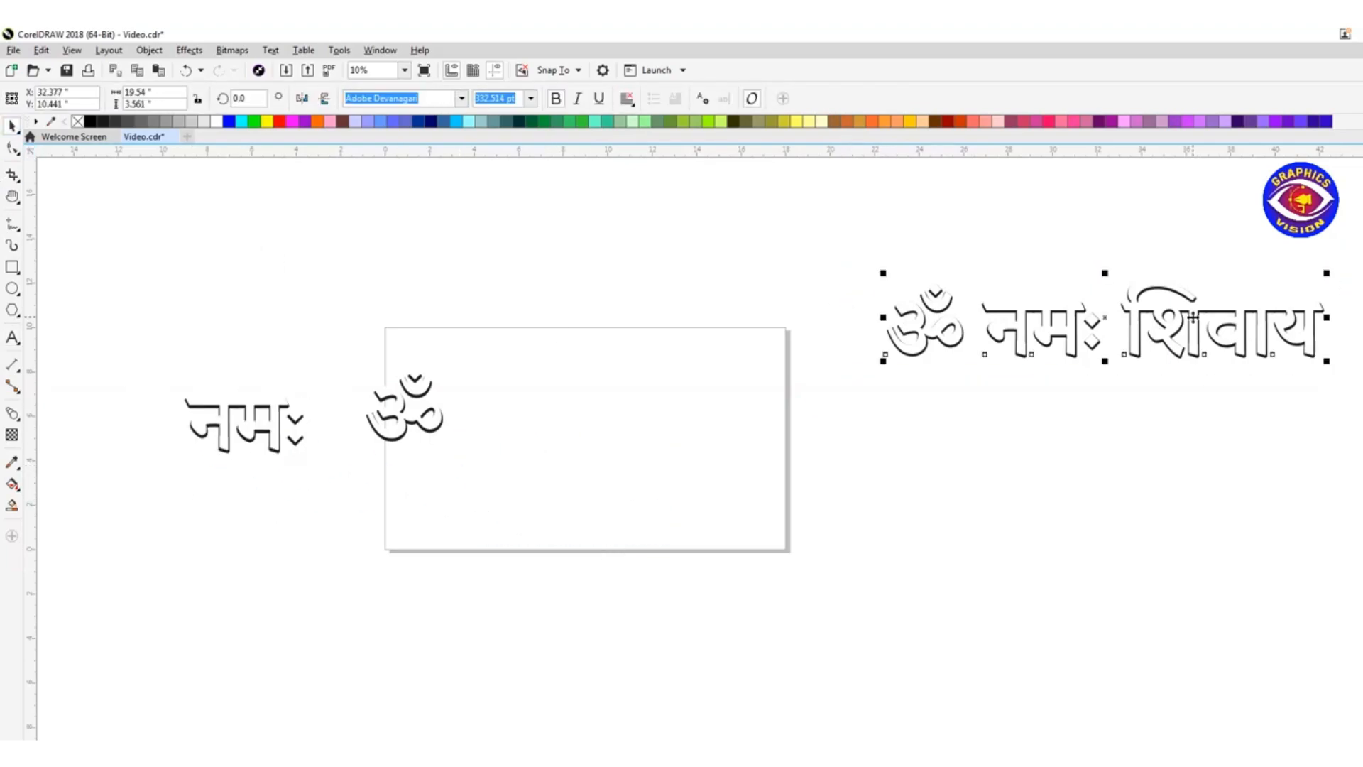
# Place a third duplicate of the full text pair on the page and delete "ॐ नमः" from its white text.
pyautogui.moveTo(1127, 313); pyautogui.dragTo(270, 478)
pyautogui.doubleClick(634, 474)
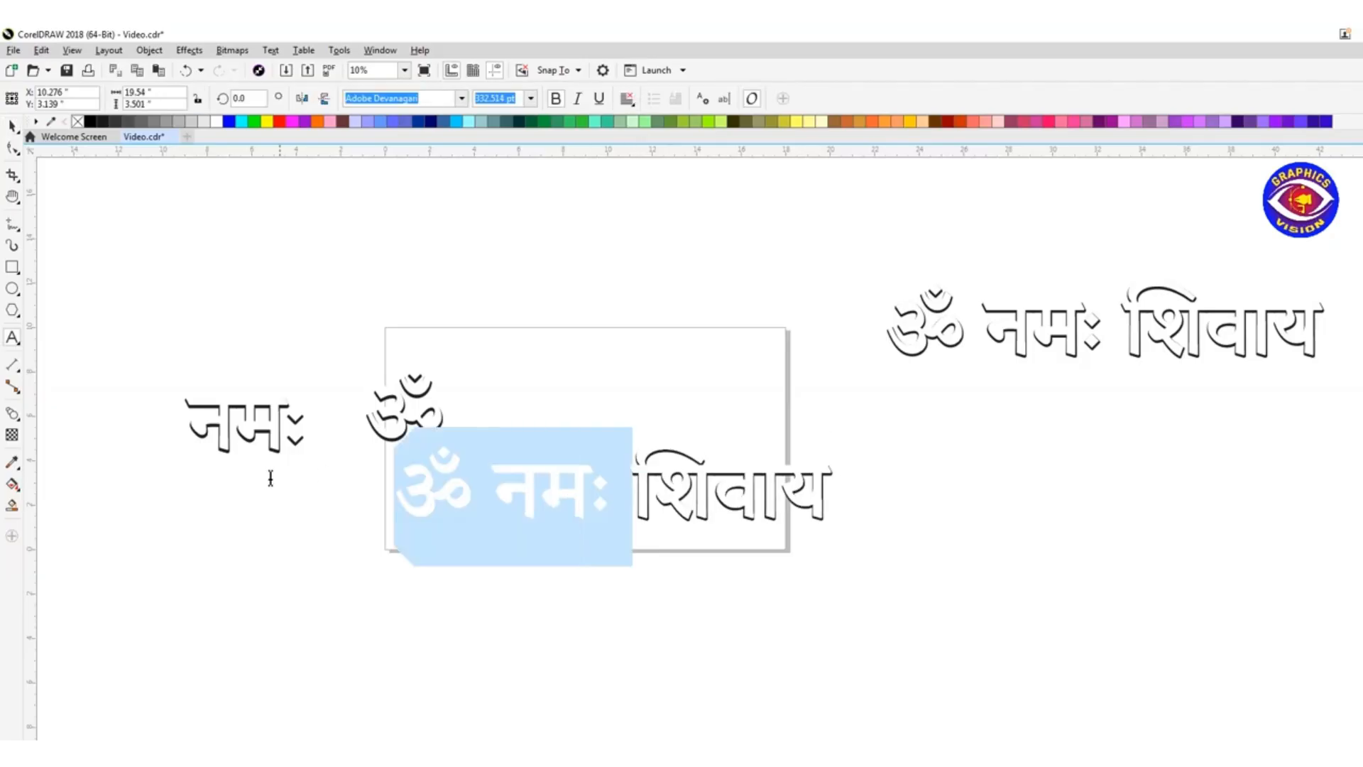
pyautogui.press('Delete')
pyautogui.click(13, 126)
pyautogui.click(506, 577)
# Delete "ॐ नमः" from the black text as well, and move the शिवाय pair beneath the नमः pair.
pyautogui.doubleClick(637, 470)
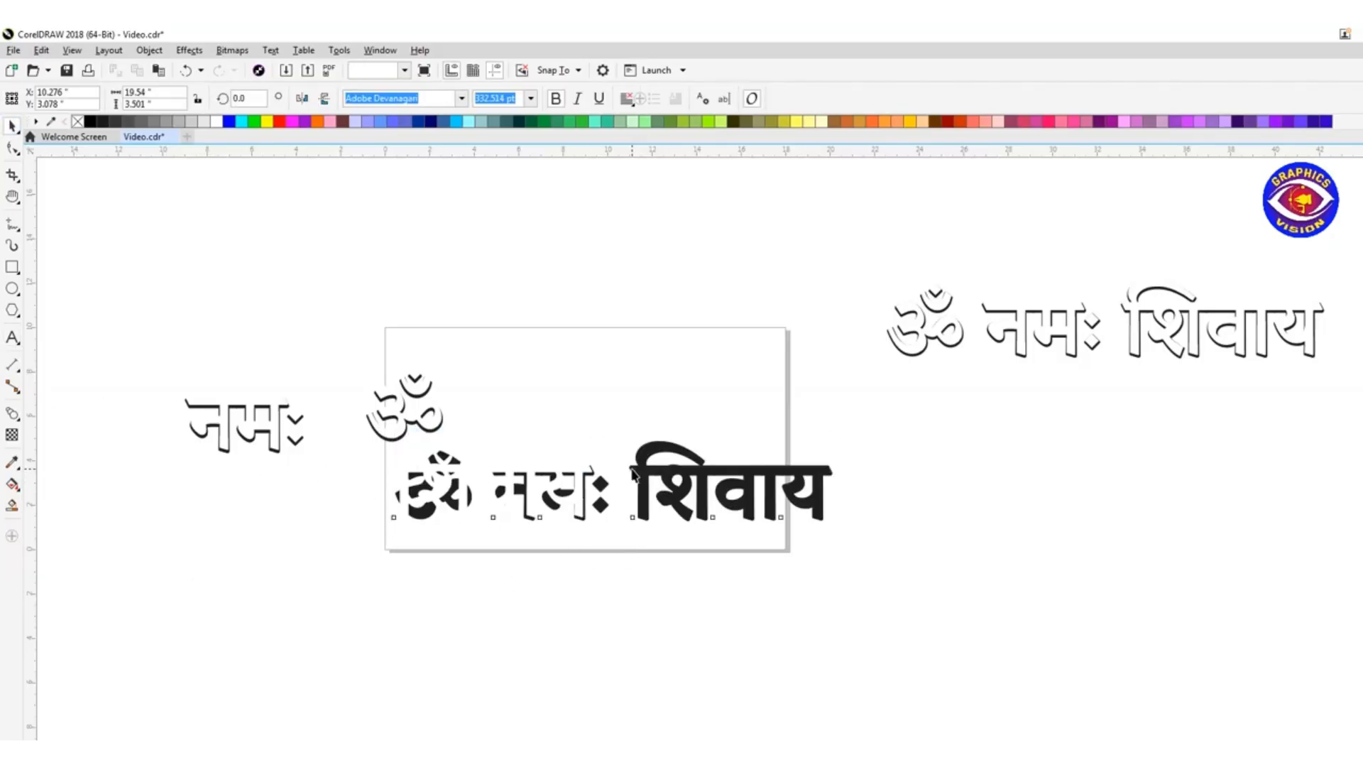
pyautogui.moveTo(625, 490); pyautogui.dragTo(262, 340)
pyautogui.press('Delete')
pyautogui.click(12, 127)
pyautogui.click(384, 516)
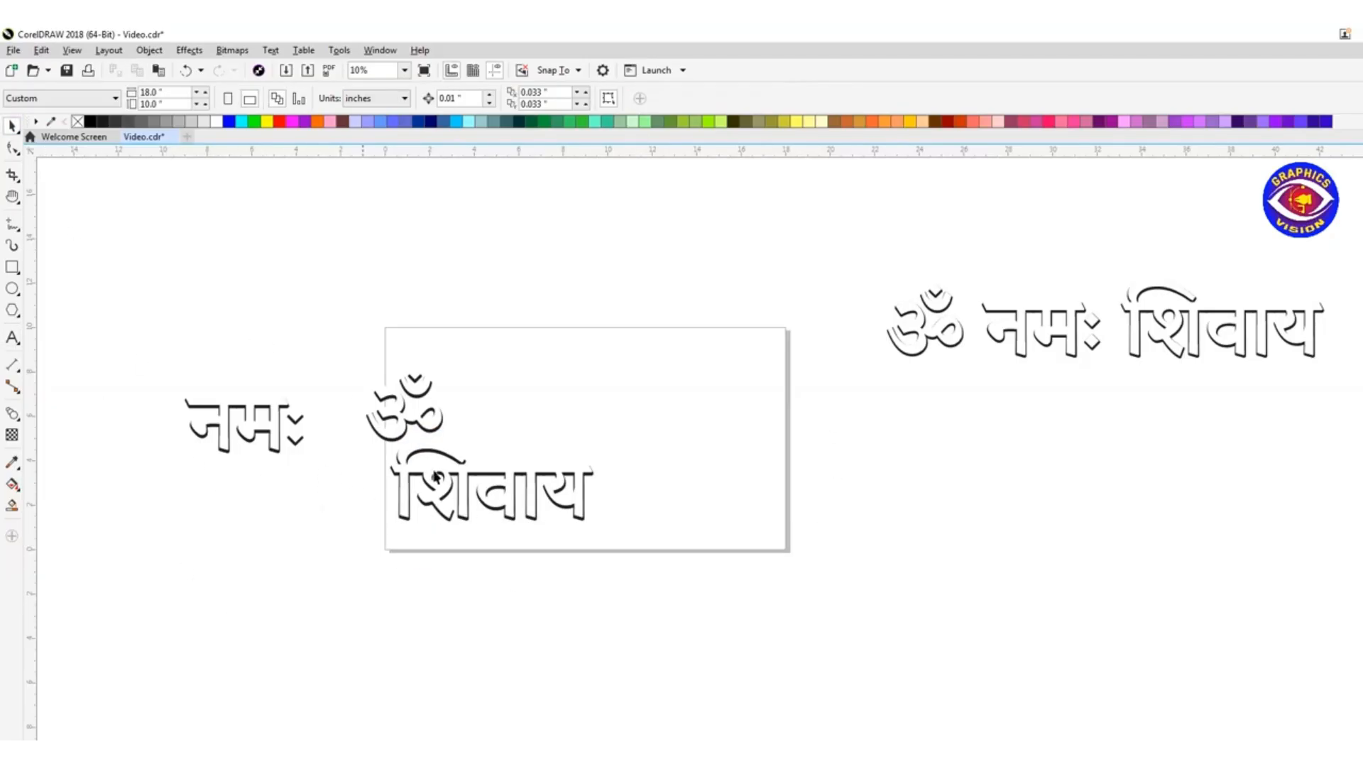
pyautogui.click(411, 498)
pyautogui.moveTo(412, 497); pyautogui.dragTo(177, 533)
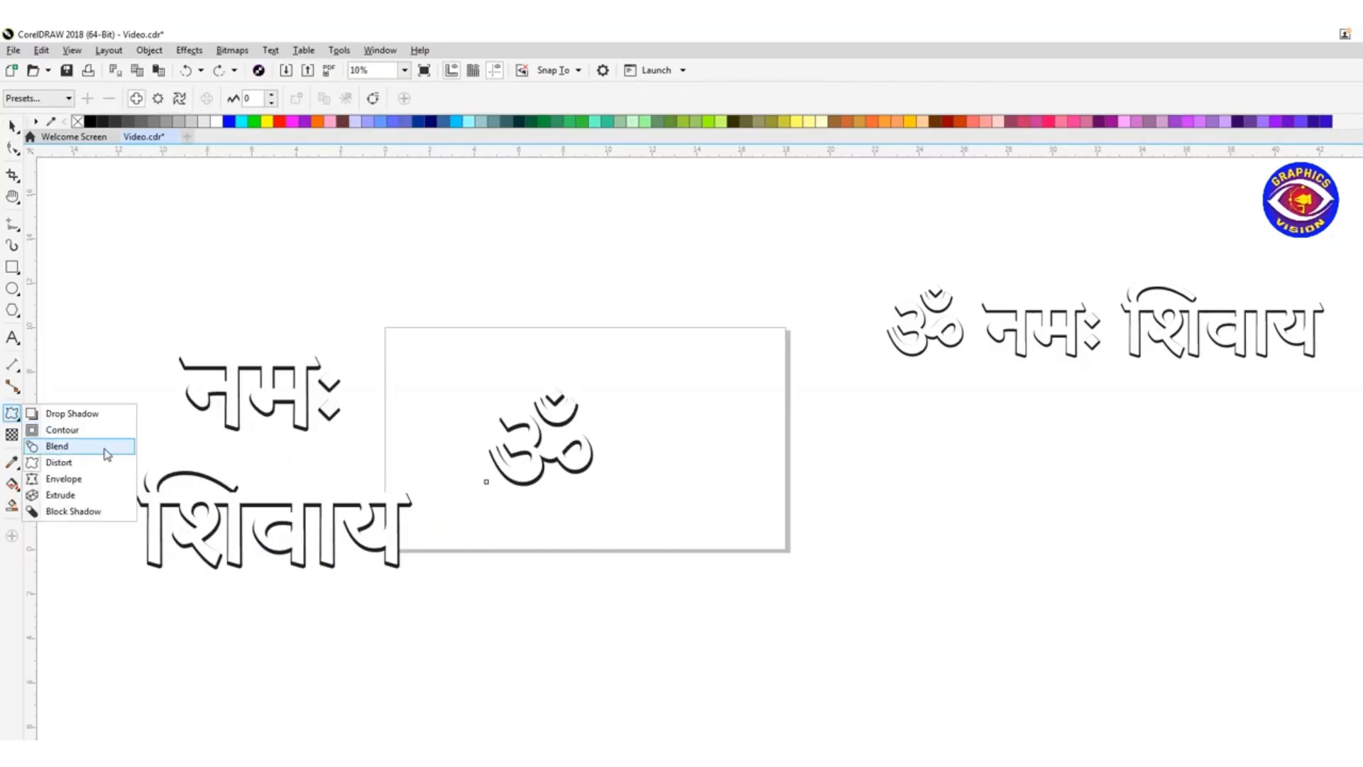
# Blend the white and black ॐ copies together using a 20-step blend preset.
pyautogui.click(107, 447)
pyautogui.moveTo(529, 474); pyautogui.dragTo(587, 465)
pyautogui.click(69, 99)
pyautogui.click(36, 112)
pyautogui.click(802, 458)
pyautogui.click(13, 126)
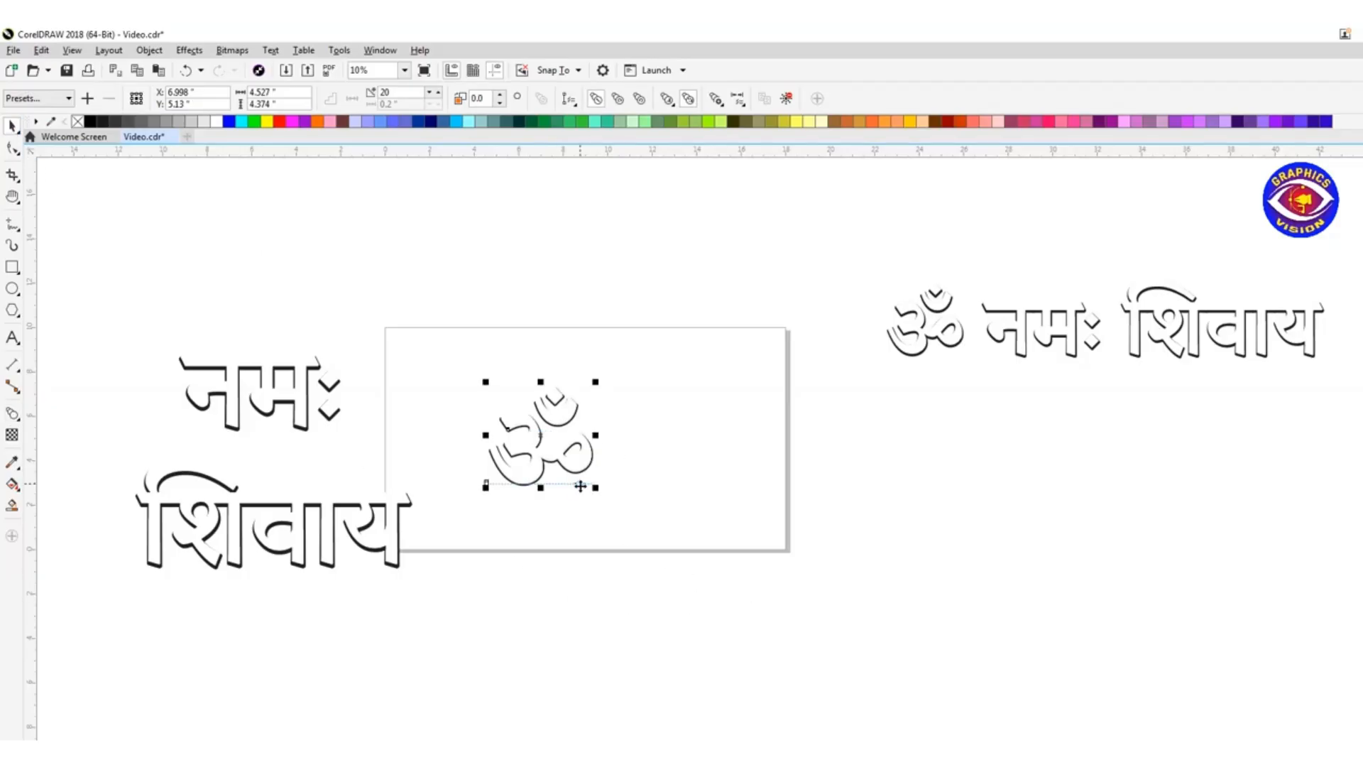
# Shift the white ॐ of the blend slightly upward.
pyautogui.click(654, 487)
pyautogui.click(529, 455)
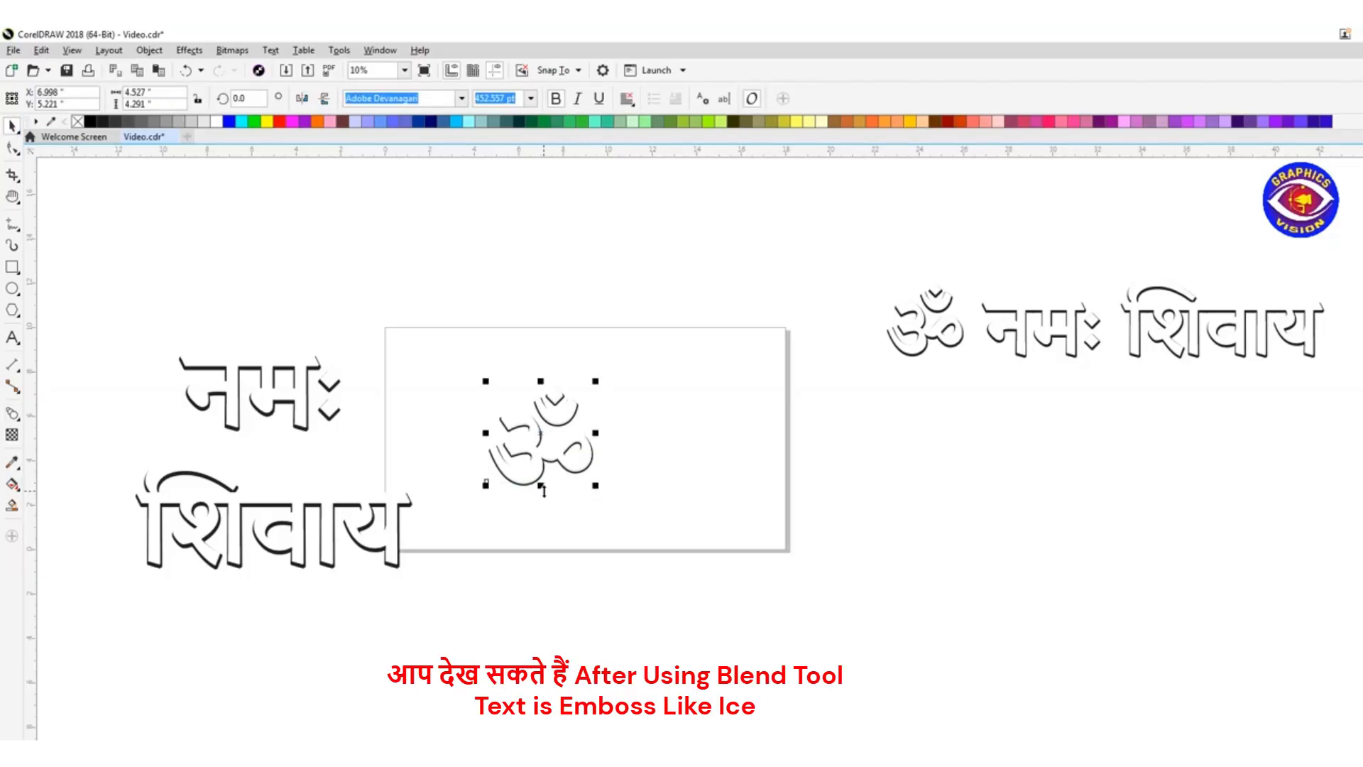
pyautogui.click(475, 383)
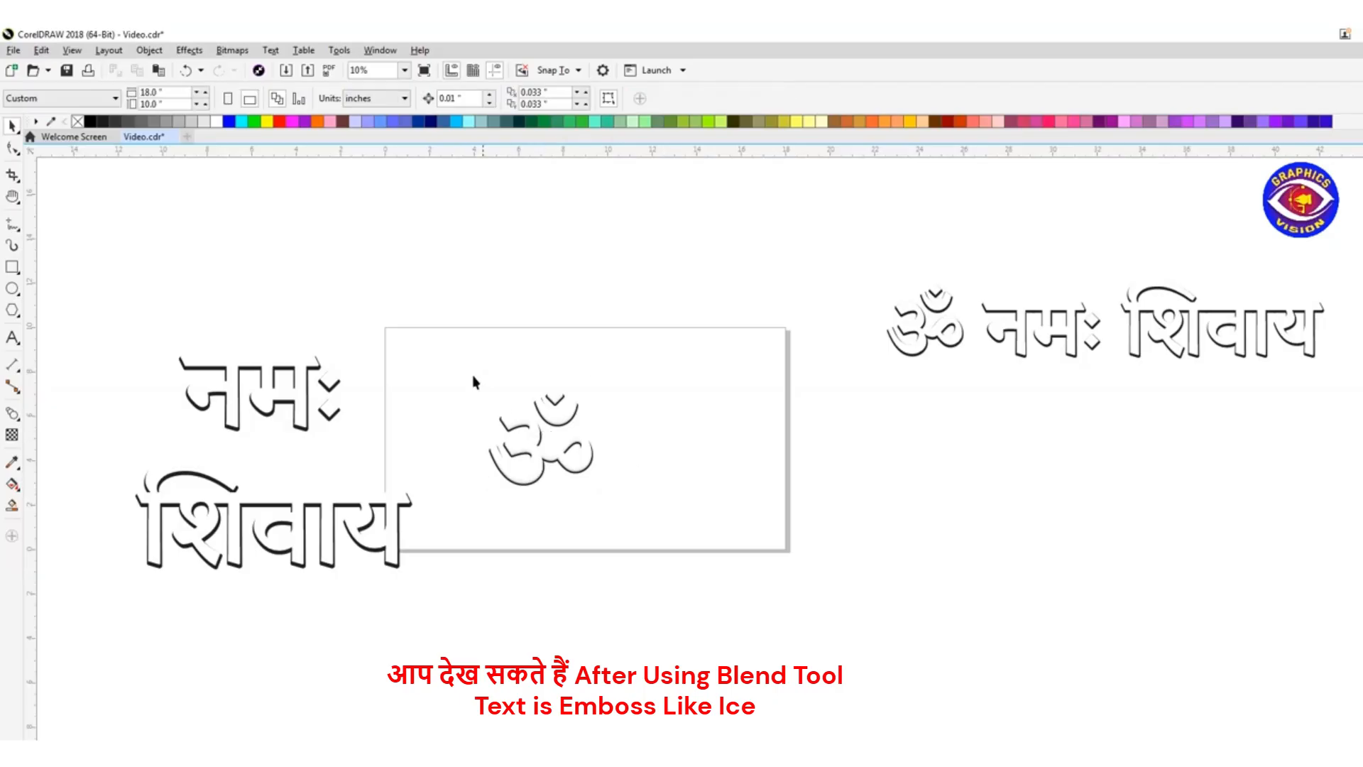
# Try enlarging the blended ॐ around its centre to about 15.9 by 15.7 inches.
pyautogui.moveTo(596, 488); pyautogui.dragTo(722, 612)
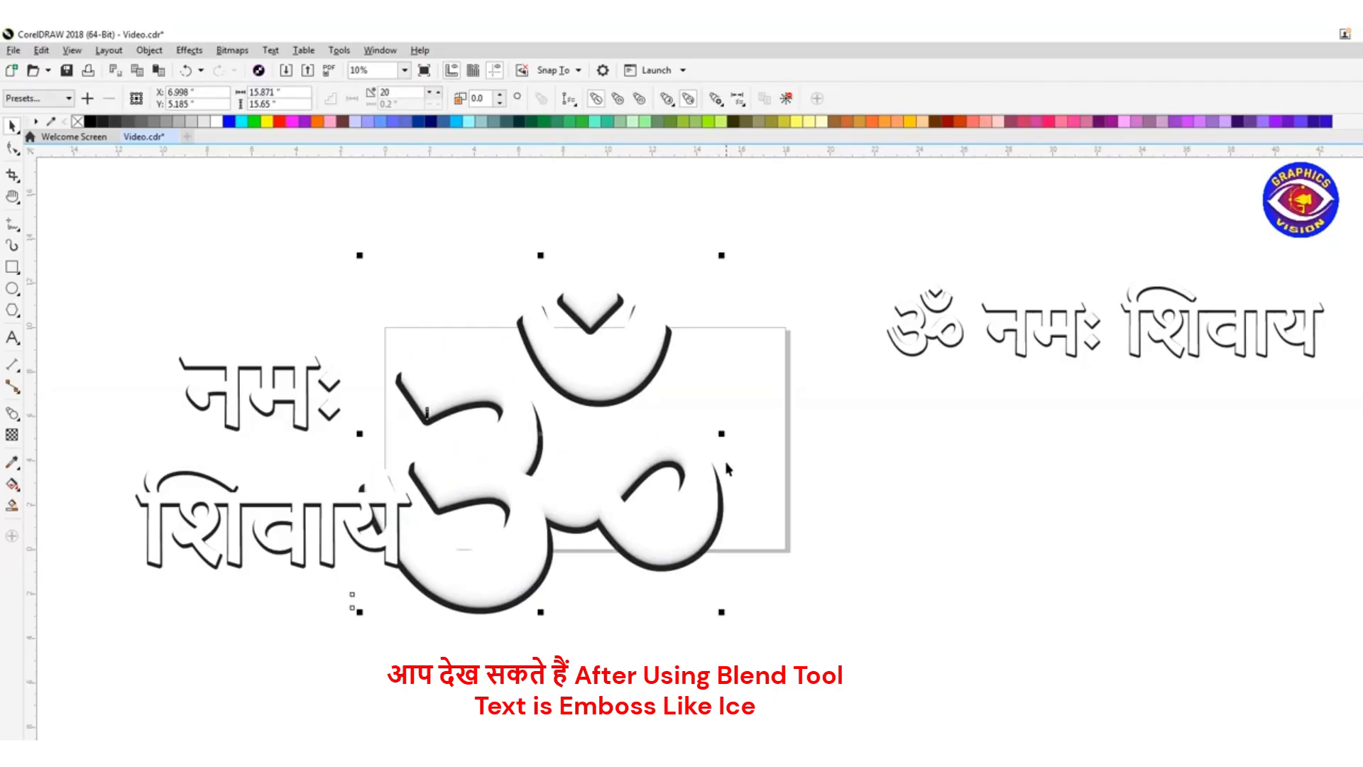
pyautogui.hotkey('ctrl', 'z')
# Move the blended ॐ off the page beneath the full text, and bring the नमः pair onto the page.
pyautogui.moveTo(534, 446); pyautogui.dragTo(951, 520)
pyautogui.click(473, 509)
pyautogui.moveTo(105, 284); pyautogui.dragTo(413, 458)
pyautogui.moveTo(330, 408); pyautogui.dragTo(640, 440)
# Blend the white and black नमः copies in 8 steps and shift the white text slightly upward.
pyautogui.click(18, 422)
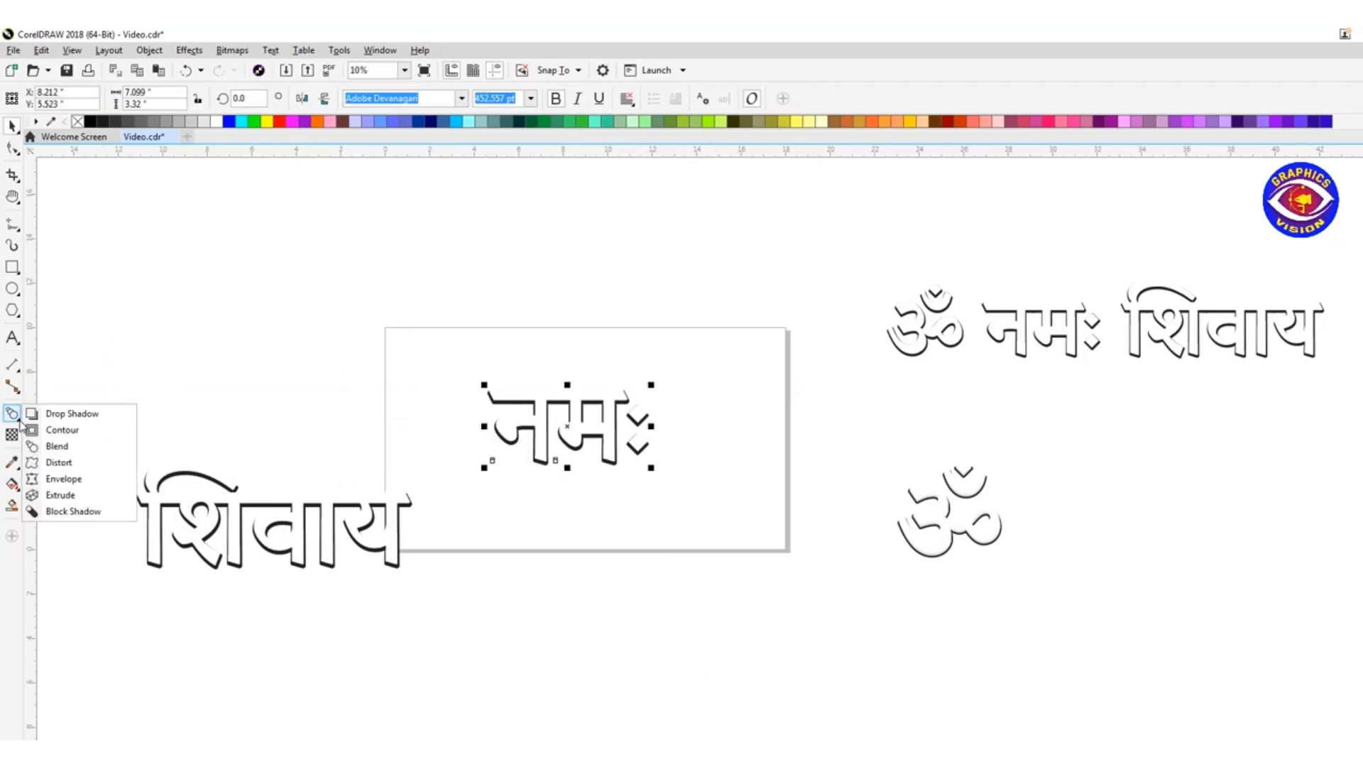
pyautogui.click(118, 447)
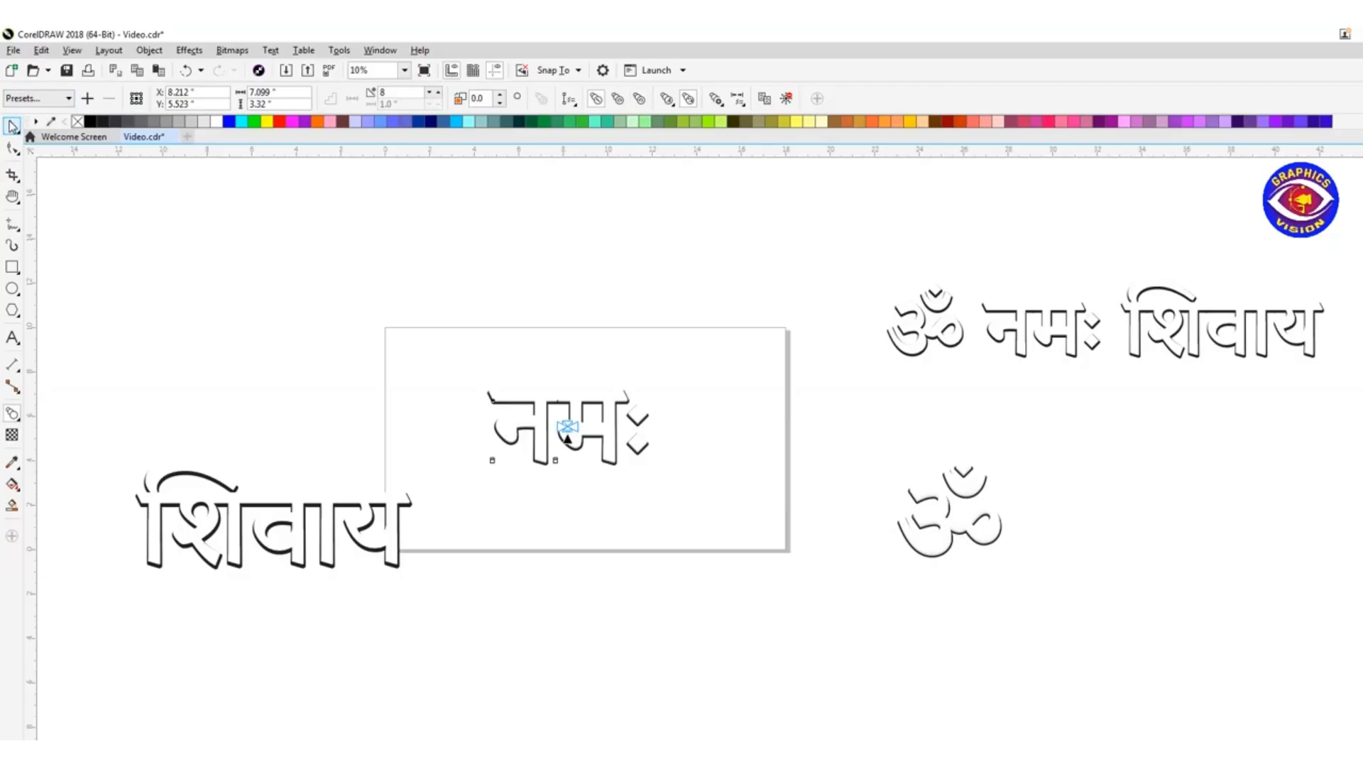
pyautogui.press('space')
pyautogui.click(572, 412)
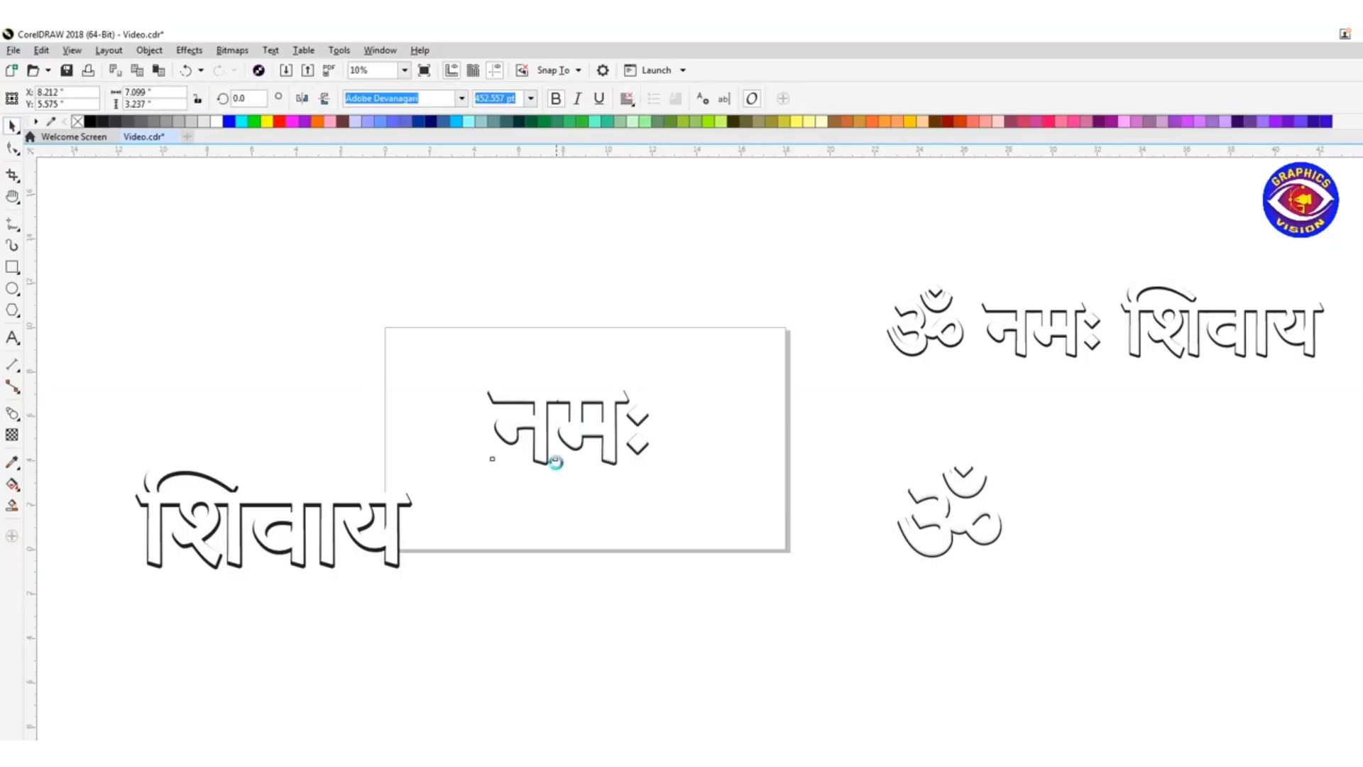
pyautogui.moveTo(727, 548); pyautogui.dragTo(728, 549)
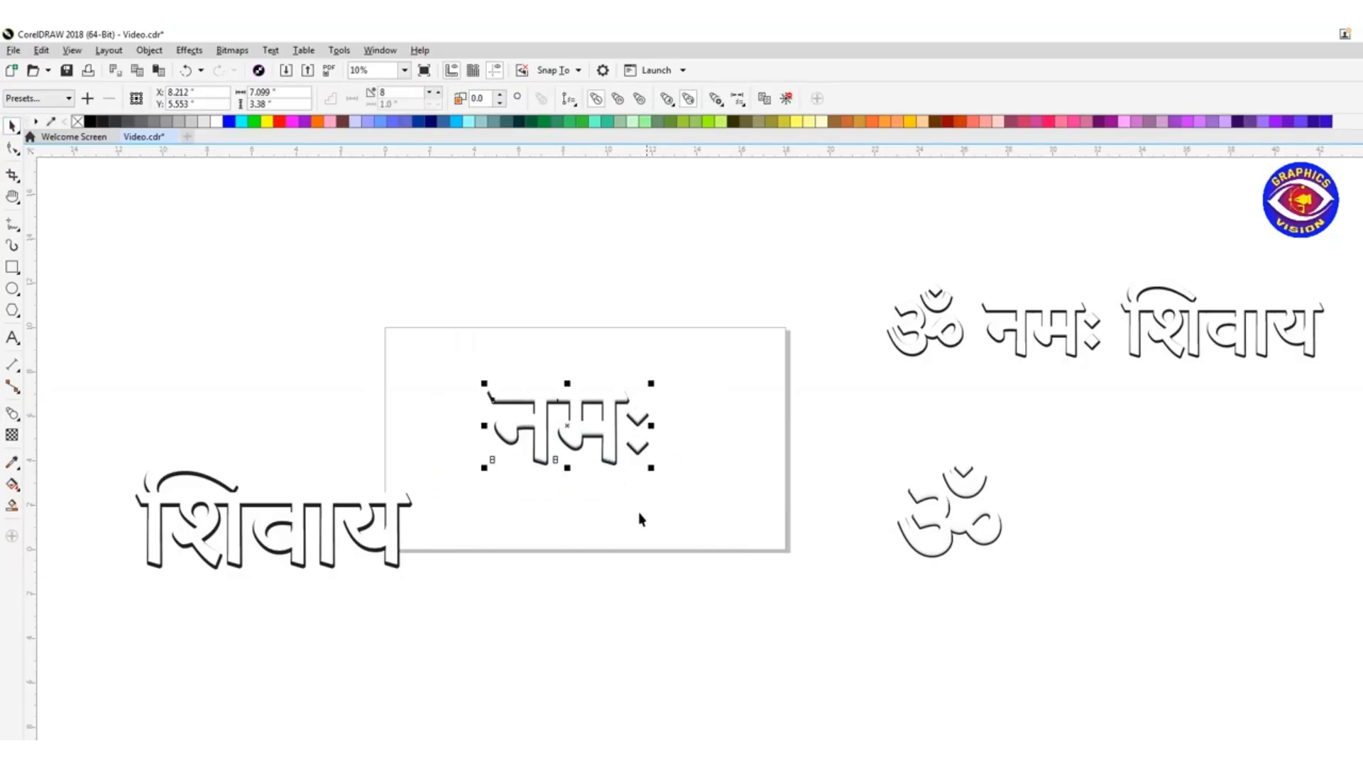
# Try enlarging the blended नमः around its centre to about 16 by 7.5 inches.
pyautogui.hotkey('ctrl', 'k')
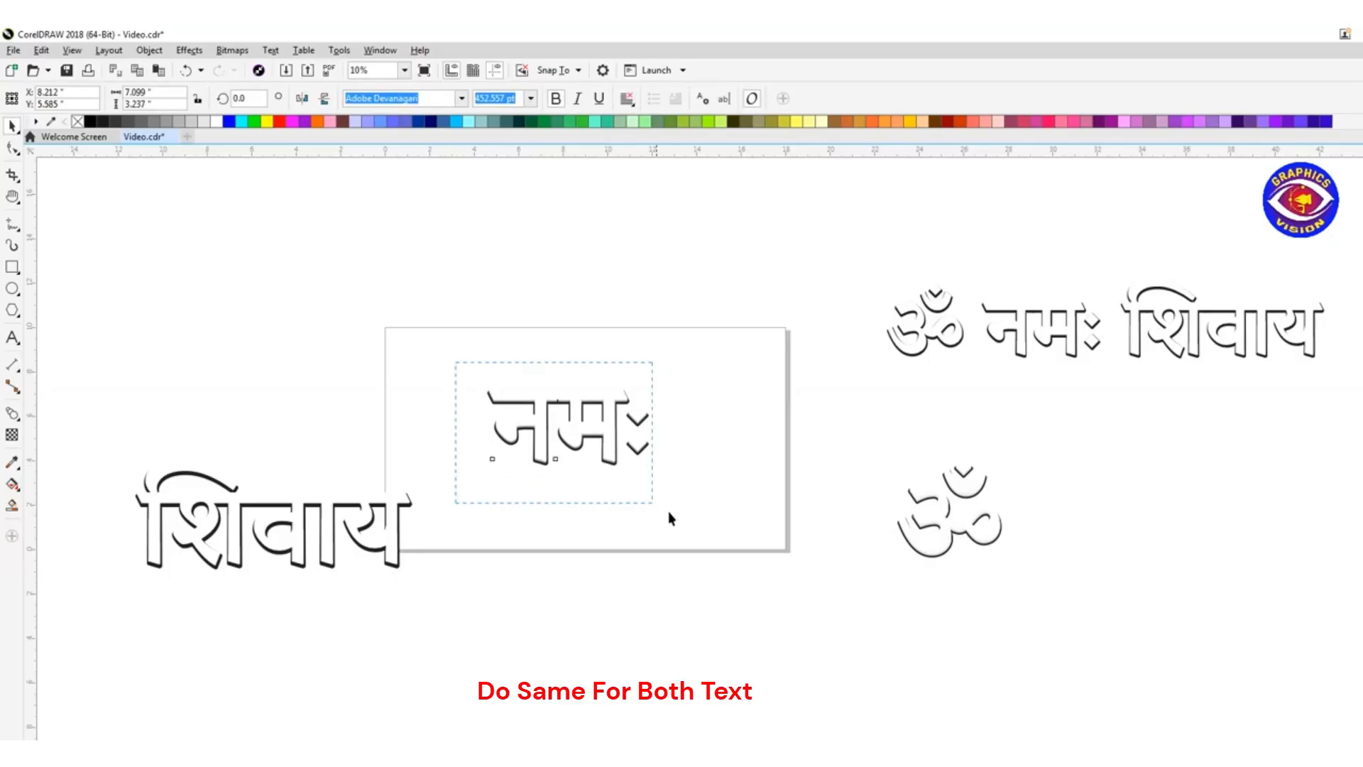
pyautogui.hotkey('ctrl', 'z')
pyautogui.moveTo(751, 514); pyautogui.dragTo(649, 466)
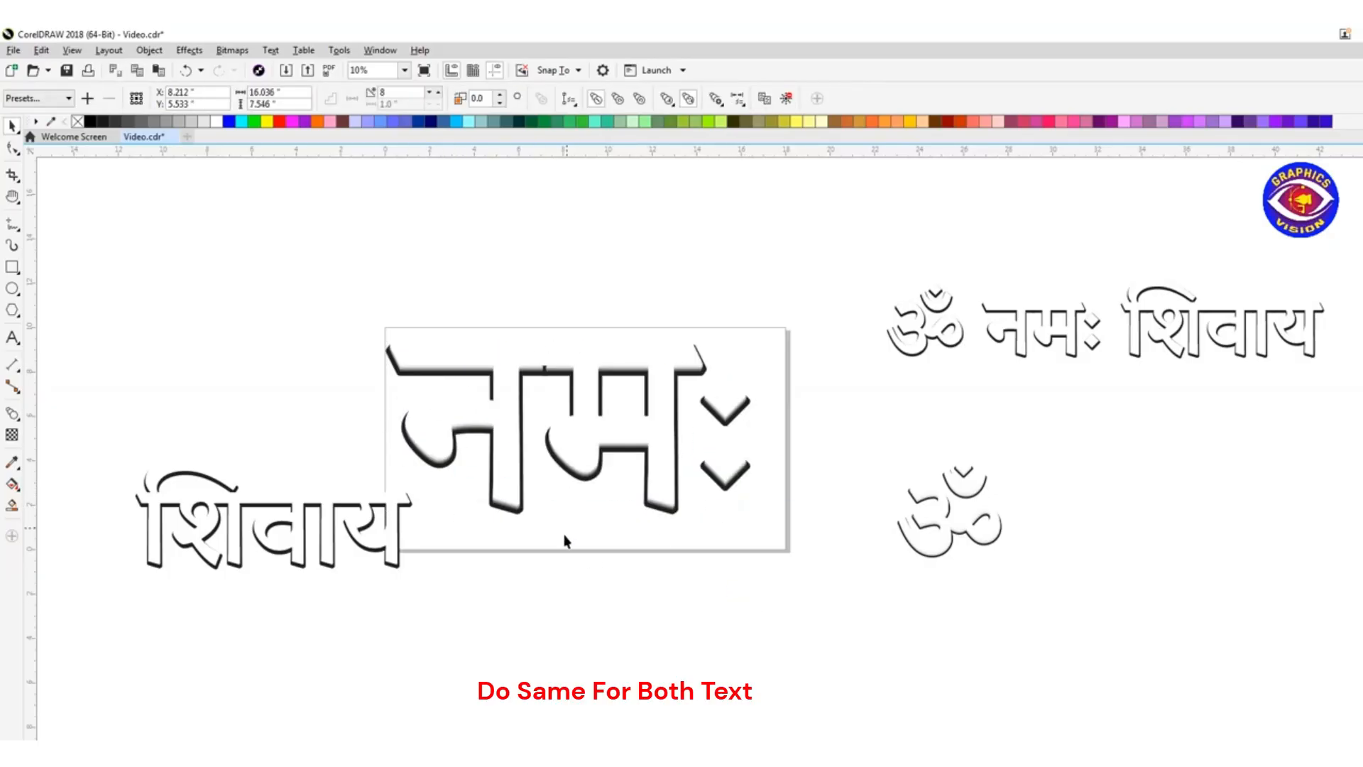
# Move the blended नमः off the page beside the blended ॐ, and bring the शिवाय pair onto the page.
pyautogui.moveTo(544, 394); pyautogui.dragTo(1085, 485)
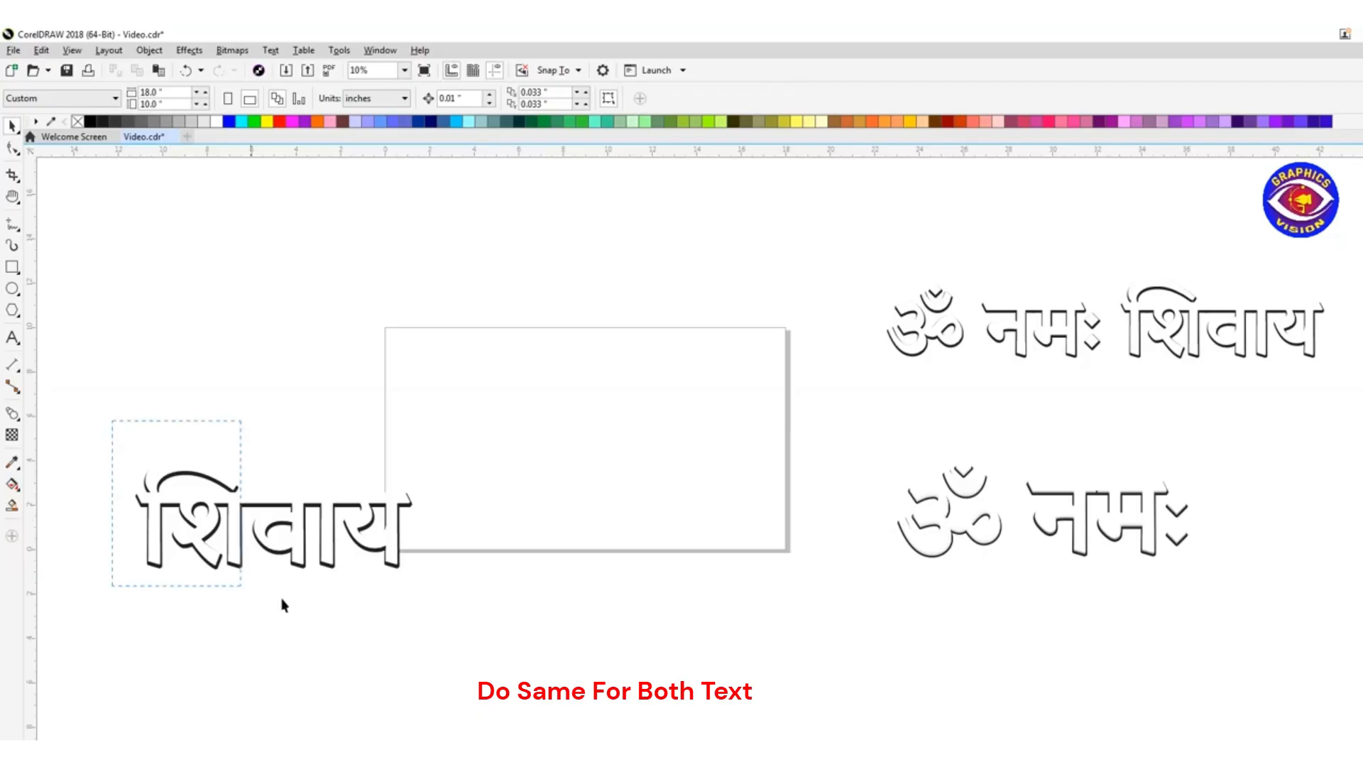
pyautogui.click(297, 514)
pyautogui.moveTo(297, 514); pyautogui.dragTo(503, 467)
# Blend the white and black शिवाय copies in 10 steps.
pyautogui.click(12, 416)
pyautogui.click(60, 445)
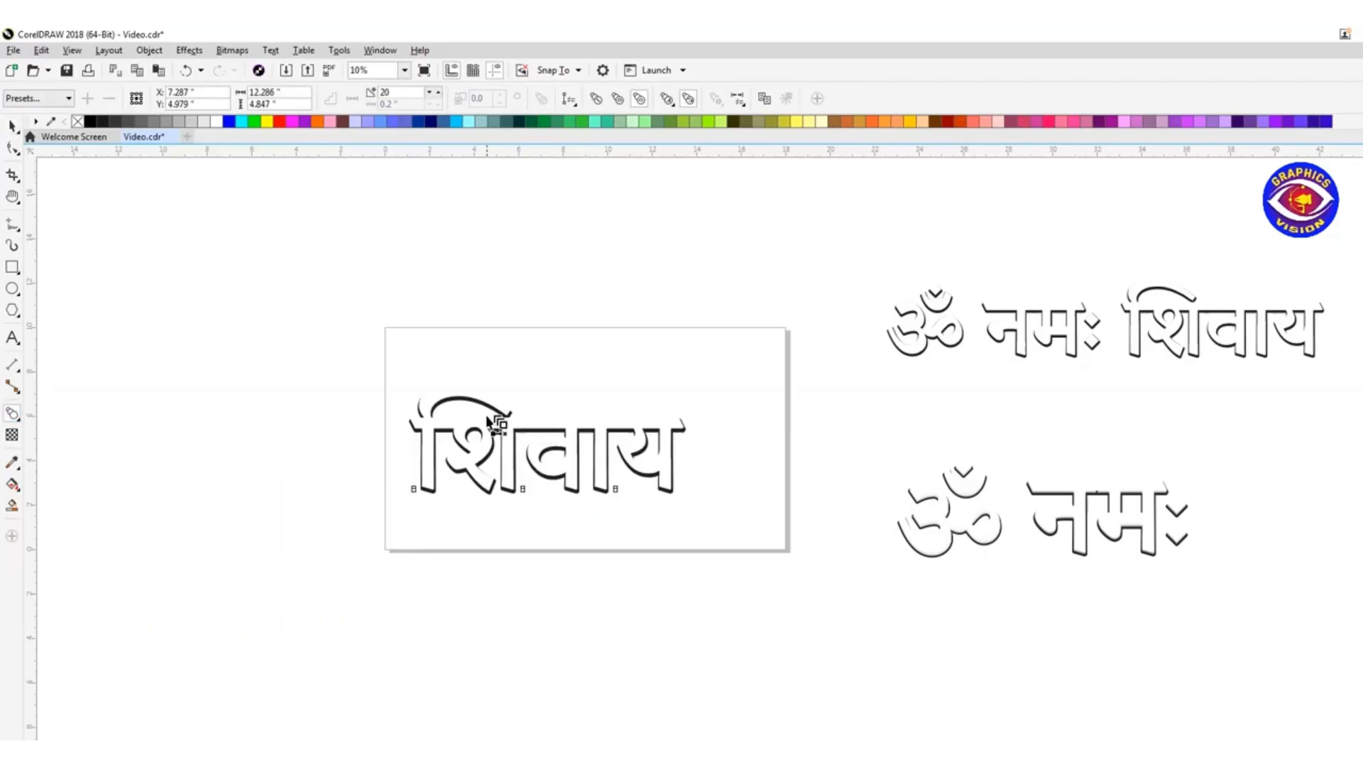
pyautogui.click(68, 98)
pyautogui.click(51, 121)
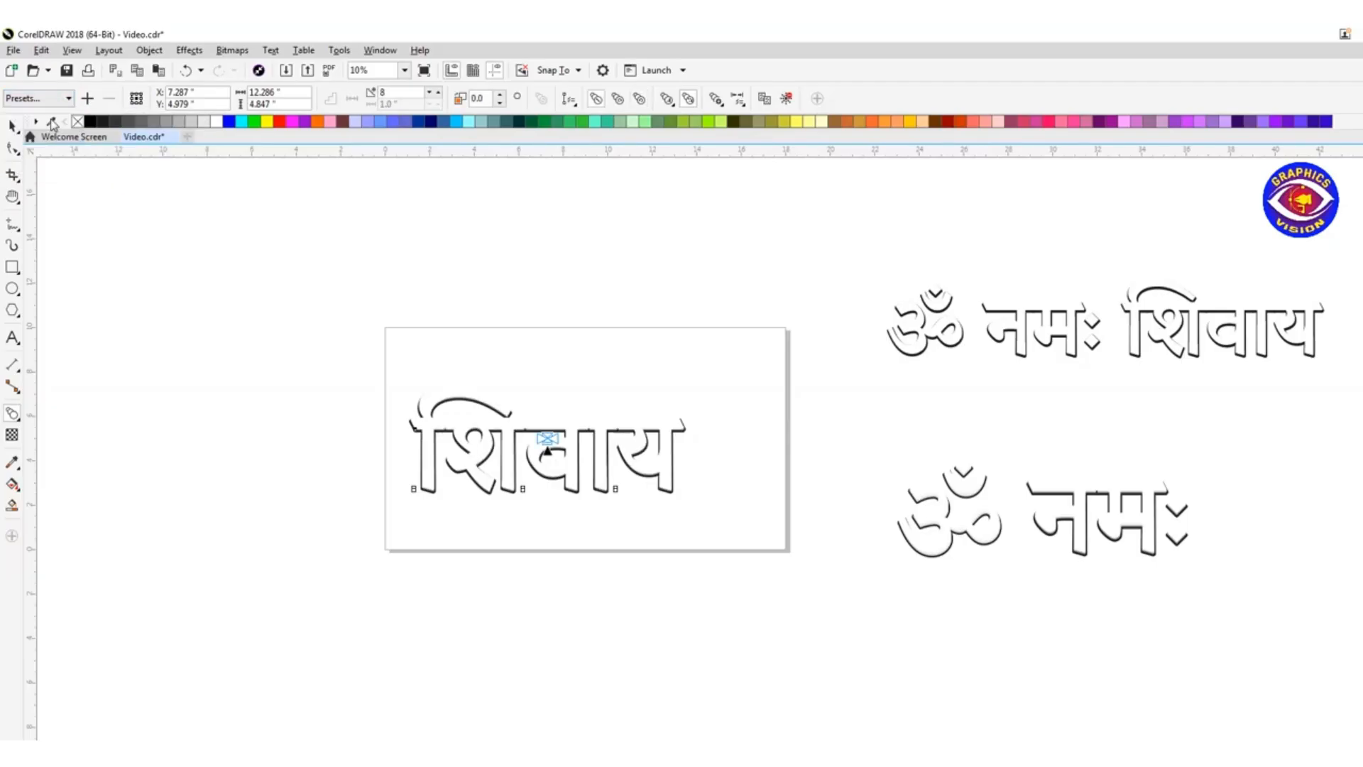
pyautogui.click(43, 98)
pyautogui.click(36, 137)
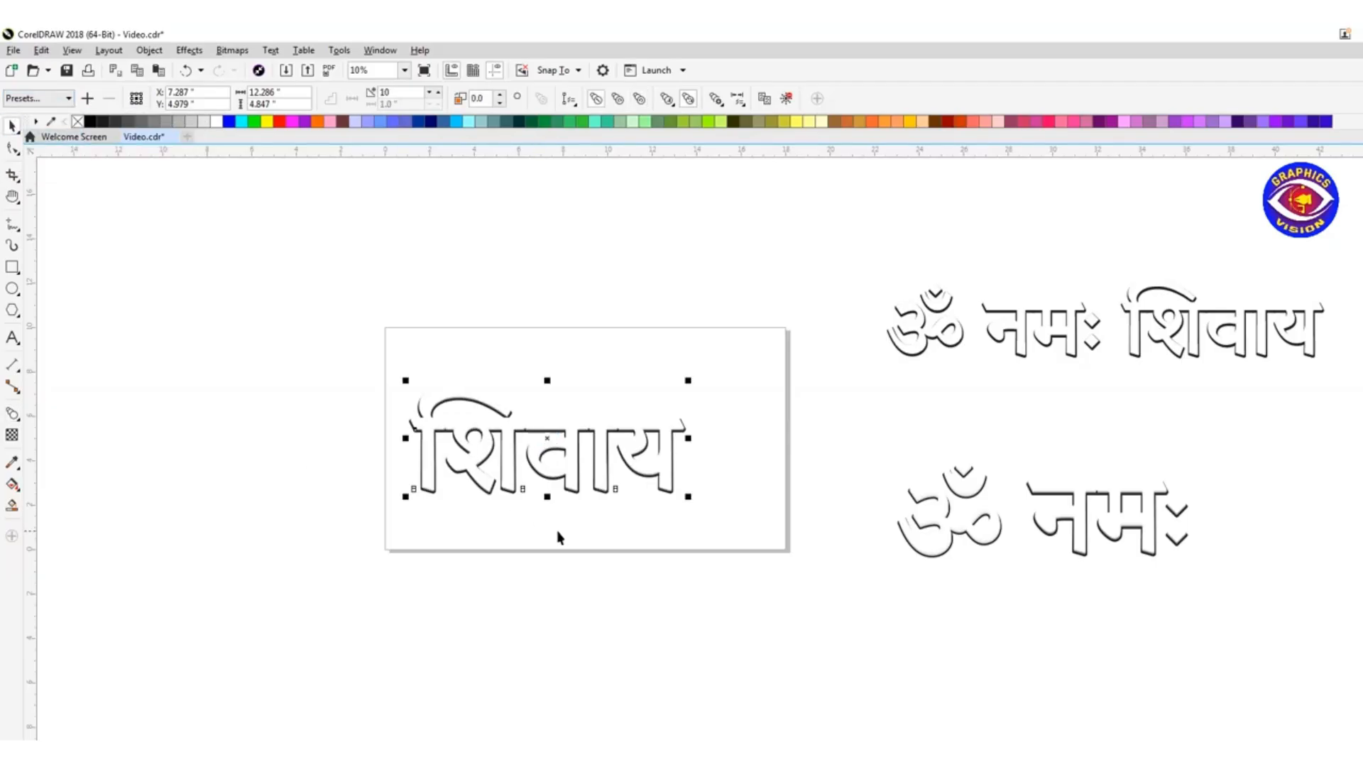
# Shift the white शिवाय of the blend slightly upward in small nudges.
pyautogui.click(476, 486)
pyautogui.press('Up')
pyautogui.press('Up')
pyautogui.press('Up')
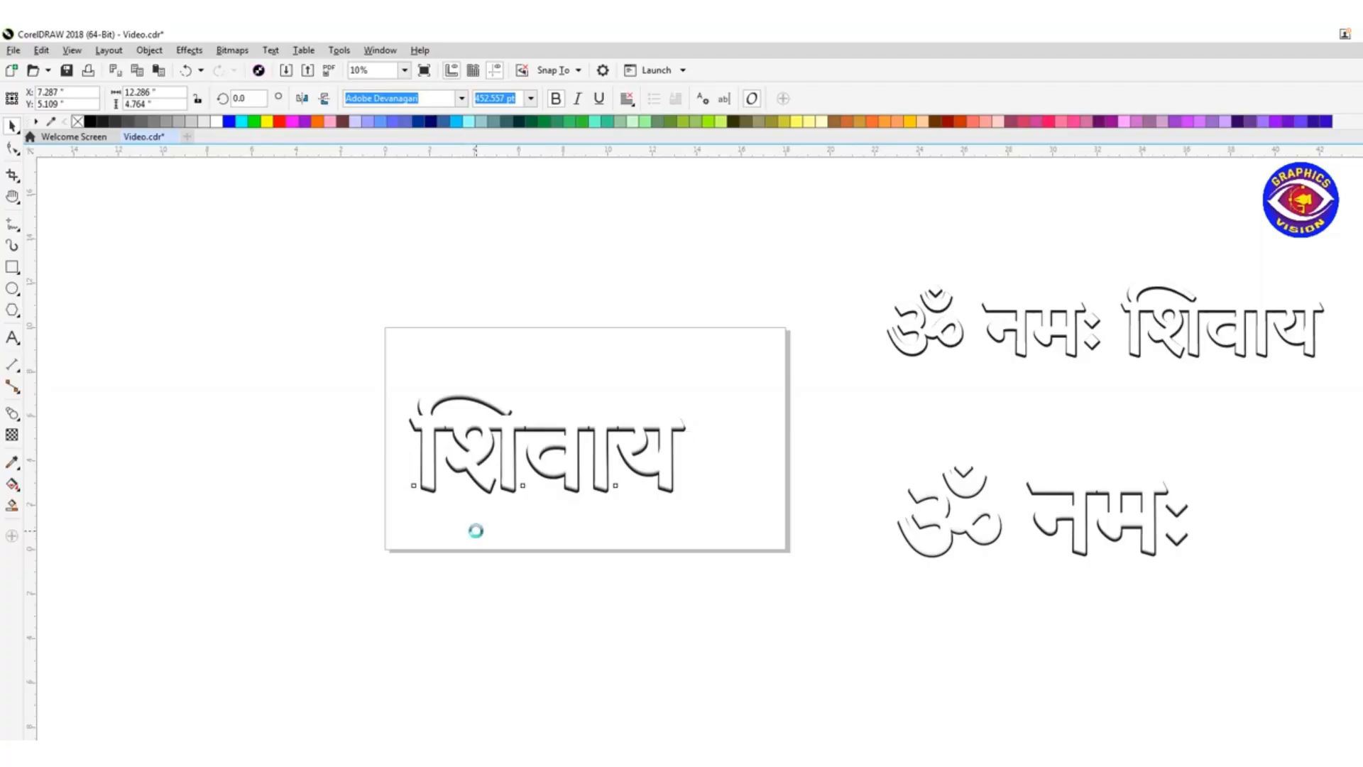
pyautogui.press('Up')
pyautogui.press('Up')
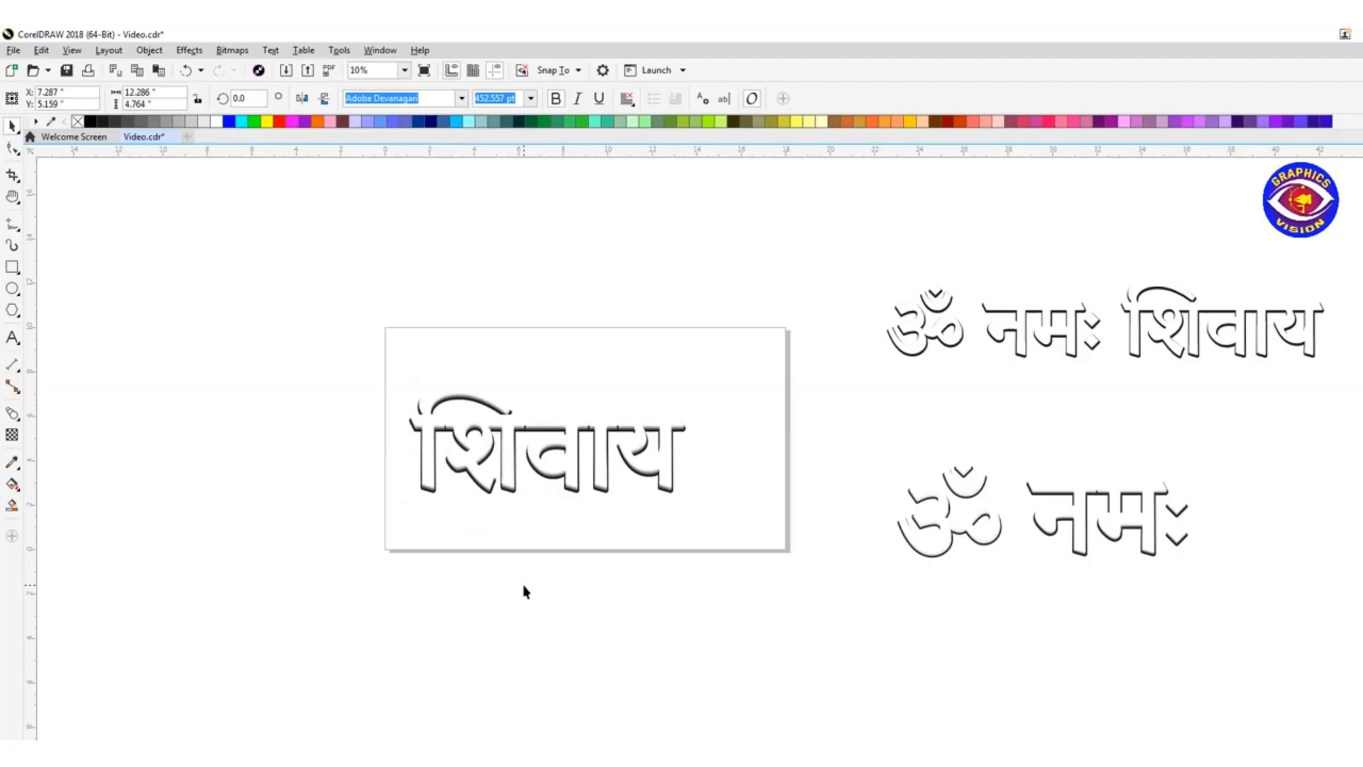
# Try enlarging the blended शिवाय around its centre.
pyautogui.moveTo(360, 350); pyautogui.dragTo(824, 608)
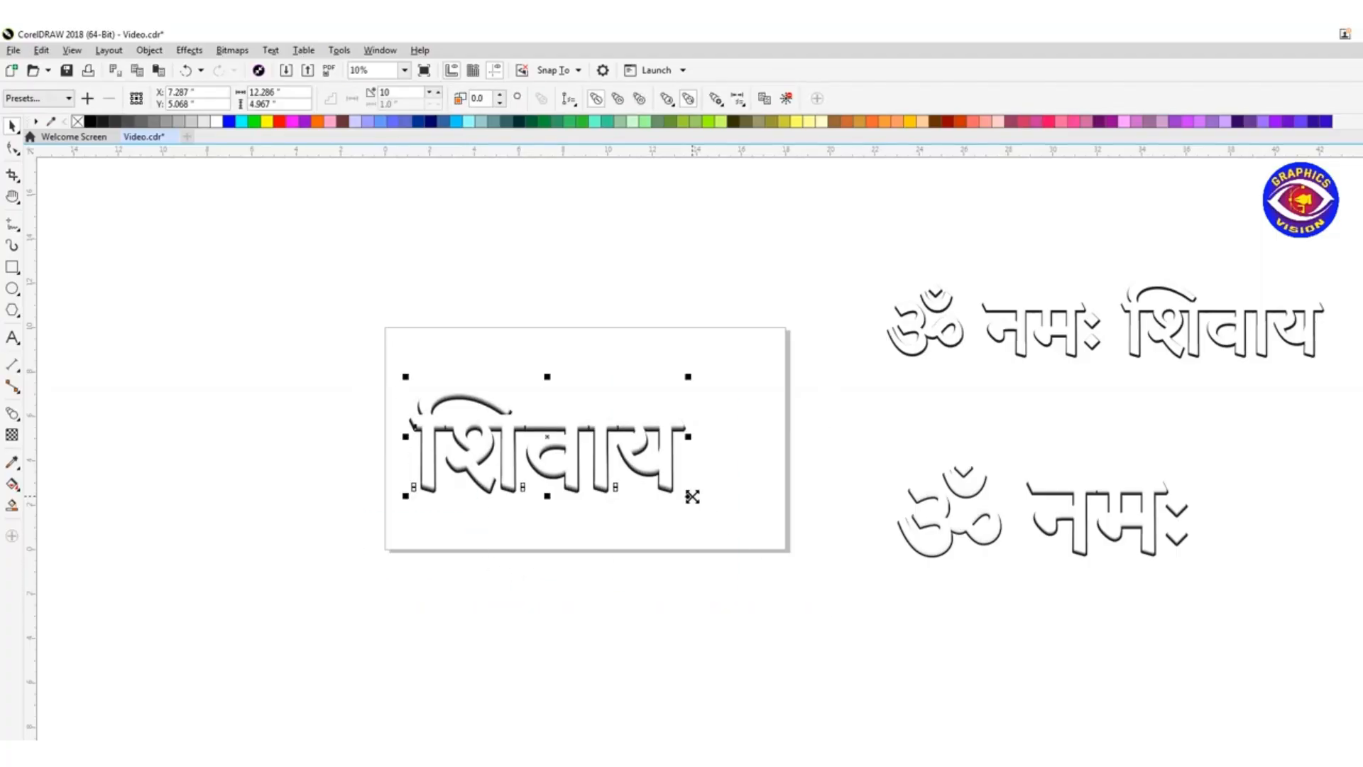
pyautogui.moveTo(689, 493); pyautogui.dragTo(774, 599)
pyautogui.hotkey('ctrl', 'z')
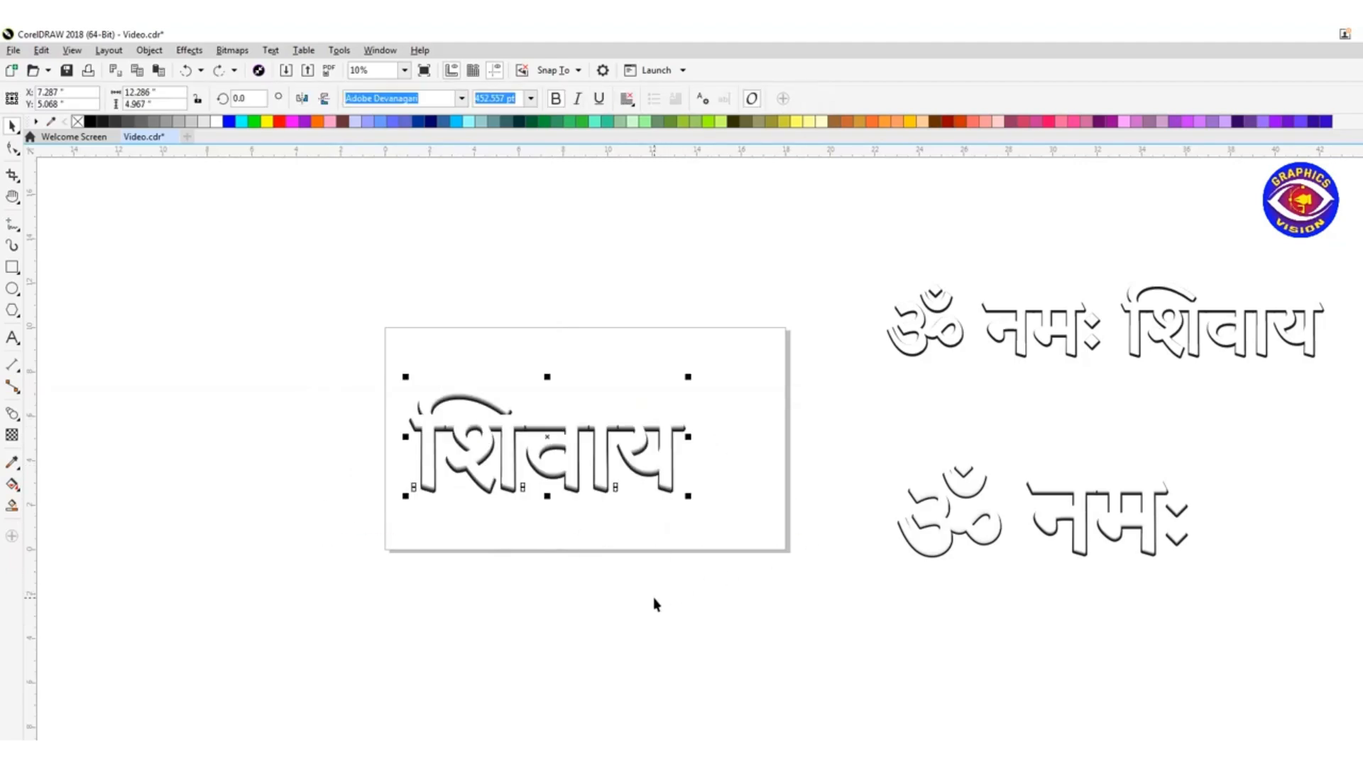
# Move the whole blended शिवाय off the page, beneath the blended ॐ नमः.
pyautogui.click(685, 586)
pyautogui.moveTo(360, 350); pyautogui.dragTo(753, 561)
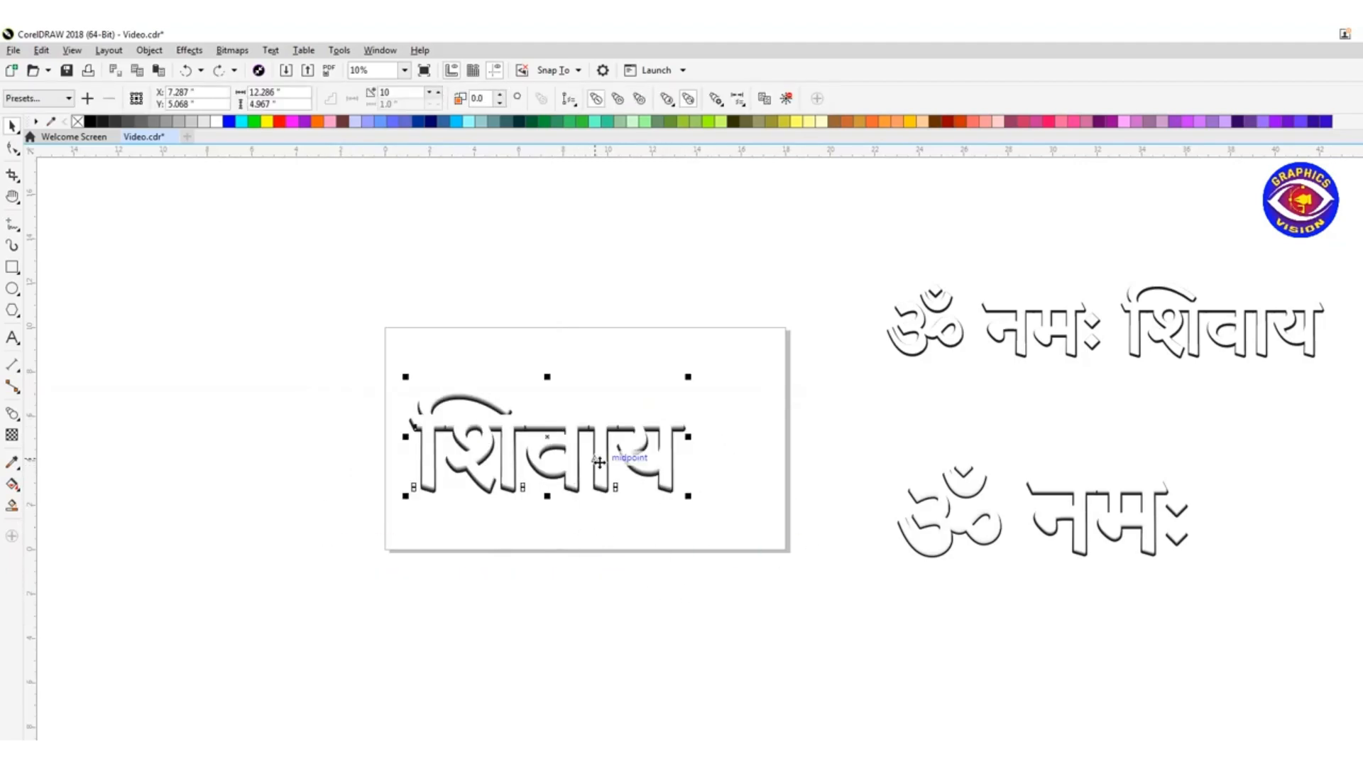
pyautogui.moveTo(600, 460); pyautogui.dragTo(1073, 649)
# Import the leaf image centred on the page and crop its bitmap frame closely around the leaf, cutting off the marks below the stem.
pyautogui.click(674, 618)
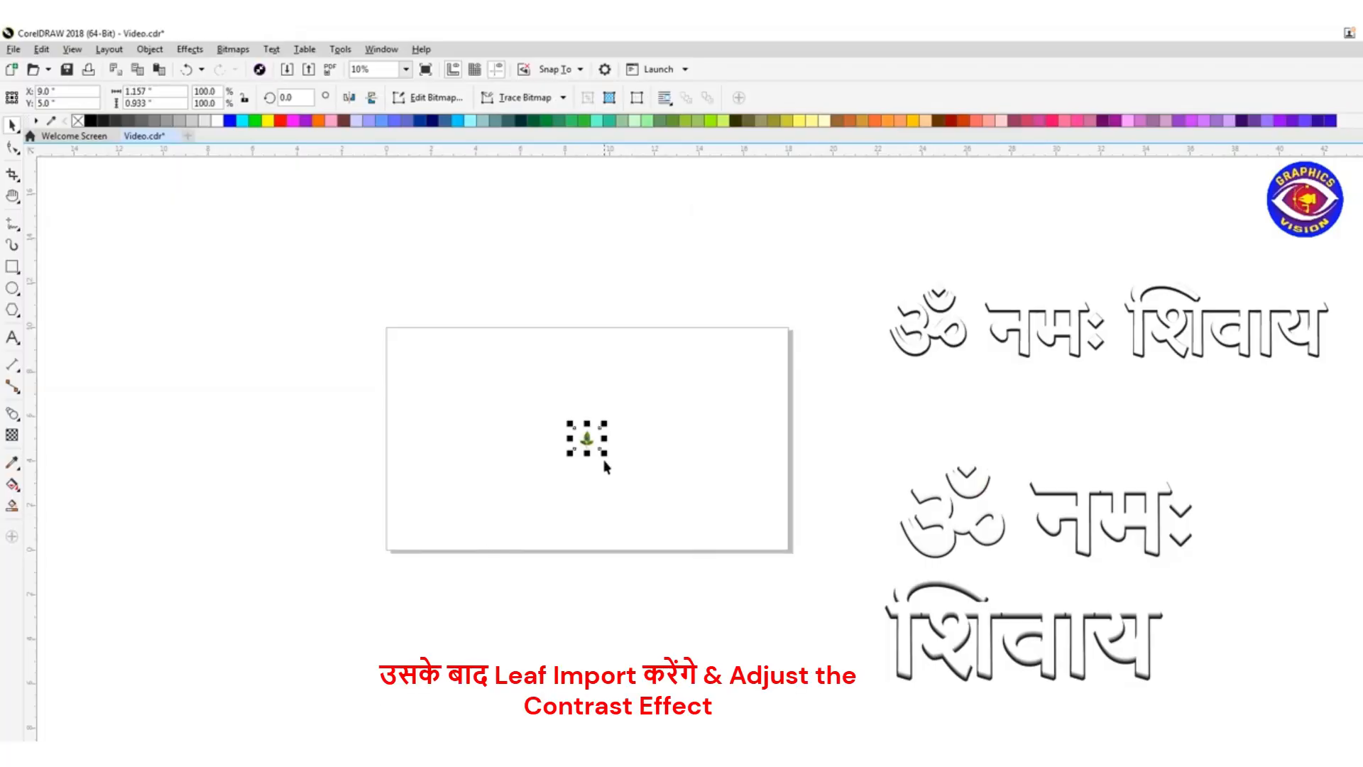
pyautogui.press('Return')
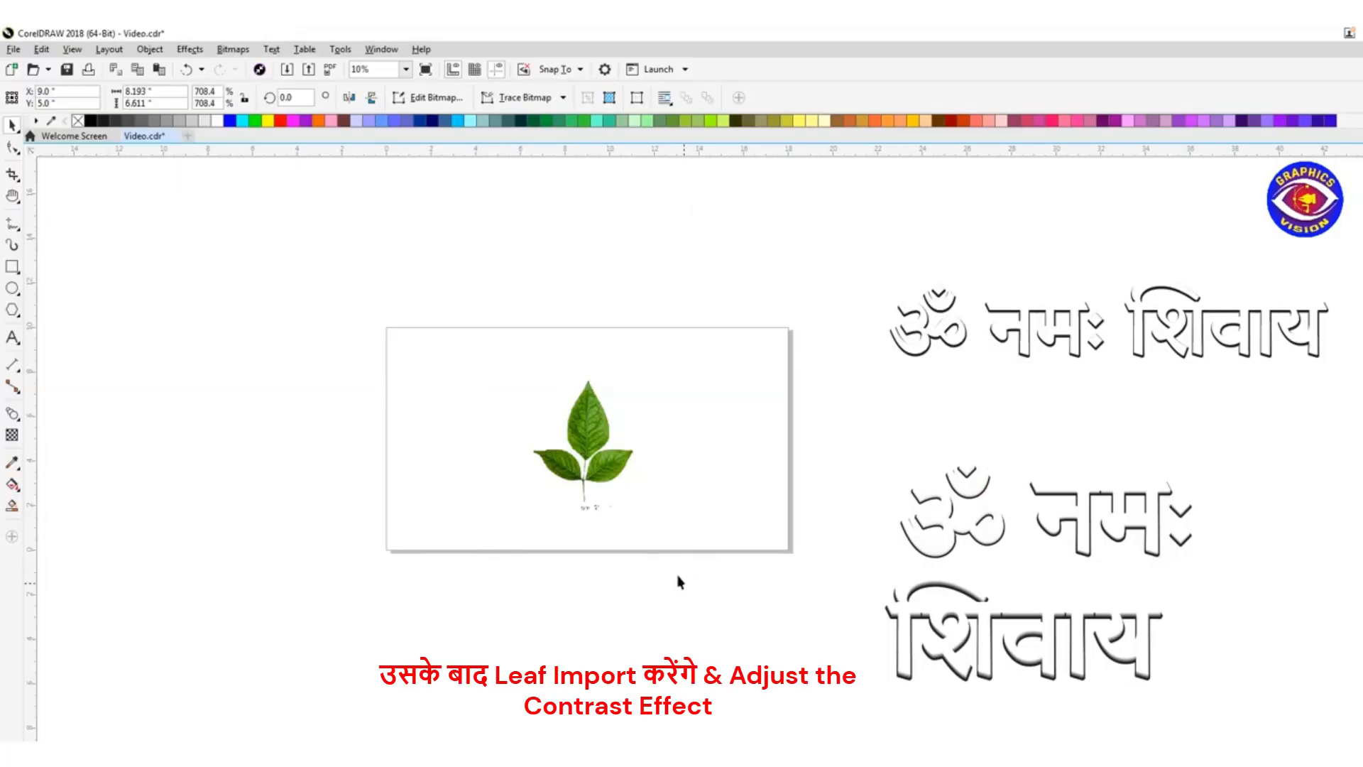
pyautogui.press('F10')
pyautogui.moveTo(754, 490); pyautogui.dragTo(755, 491)
pyautogui.moveTo(679, 511); pyautogui.dragTo(679, 502)
pyautogui.moveTo(497, 502); pyautogui.dragTo(526, 502)
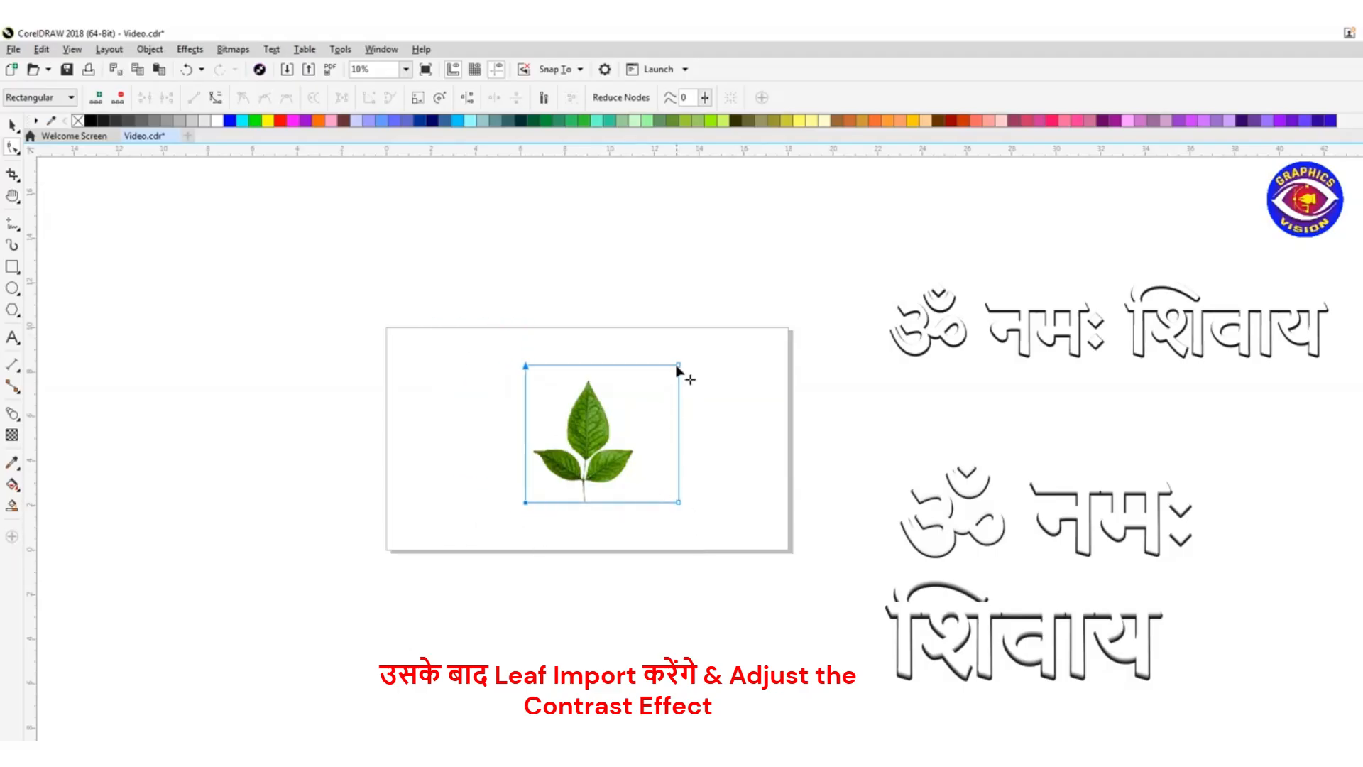
pyautogui.moveTo(680, 502); pyautogui.dragTo(640, 503)
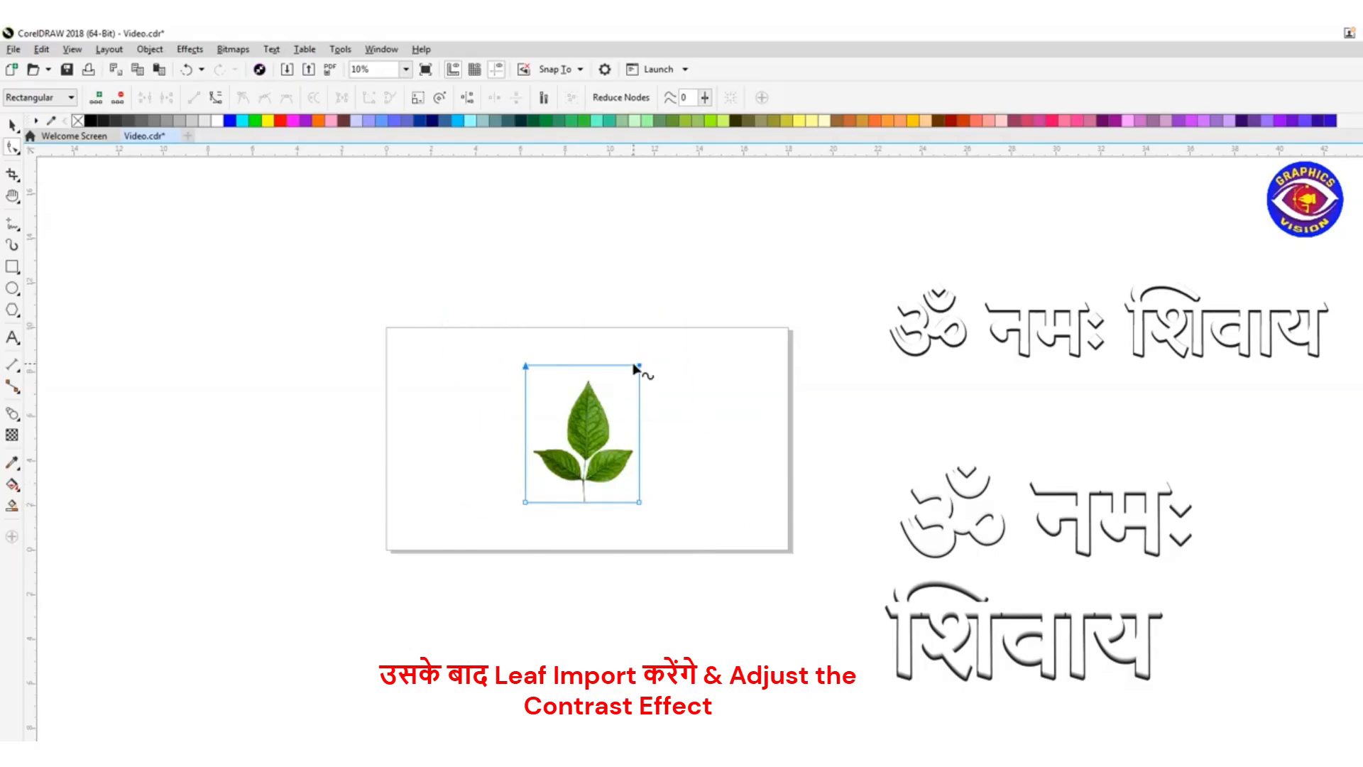
# Enlarge the leaf image to about 13.5 by 15.3 inches and move it toward the left half of the page.
pyautogui.press('space')
pyautogui.moveTo(646, 364); pyautogui.dragTo(712, 292)
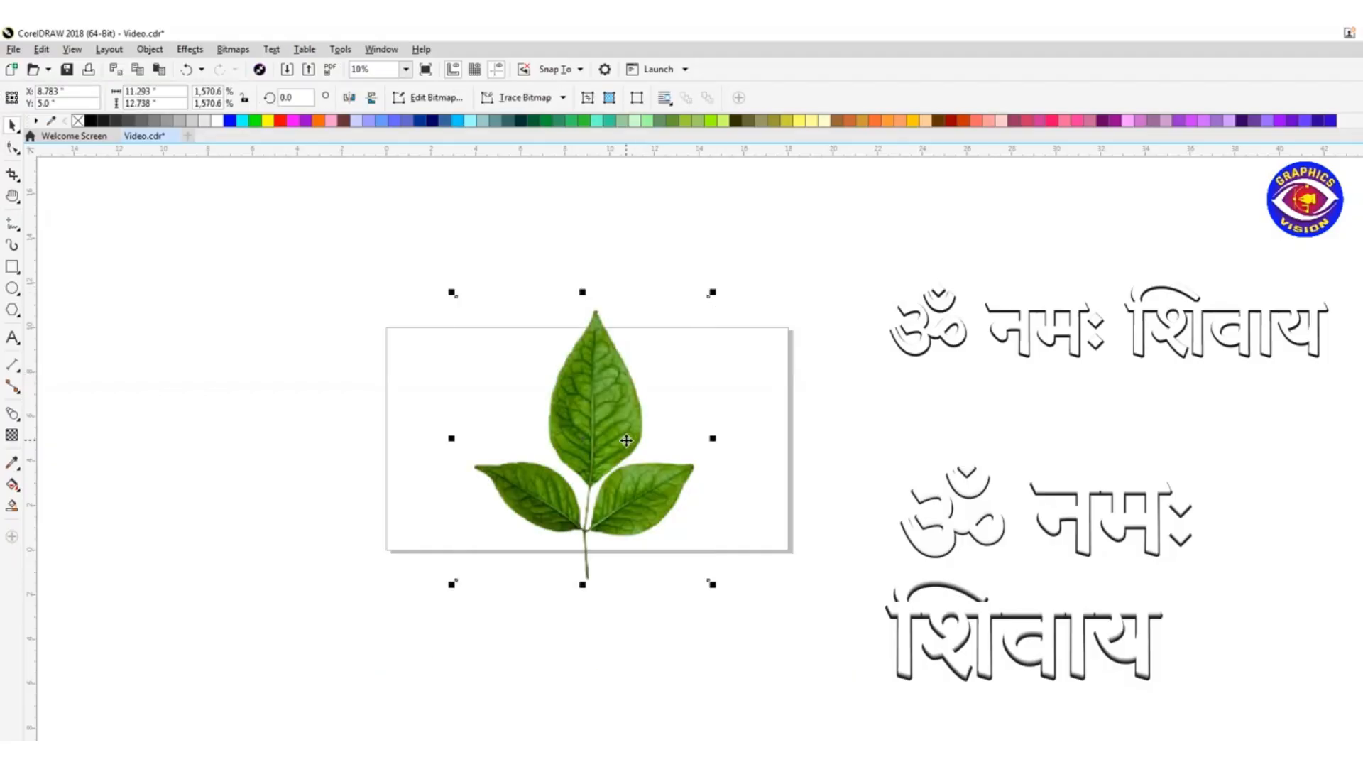
pyautogui.moveTo(626, 440); pyautogui.dragTo(581, 425)
pyautogui.moveTo(668, 278); pyautogui.dragTo(673, 251)
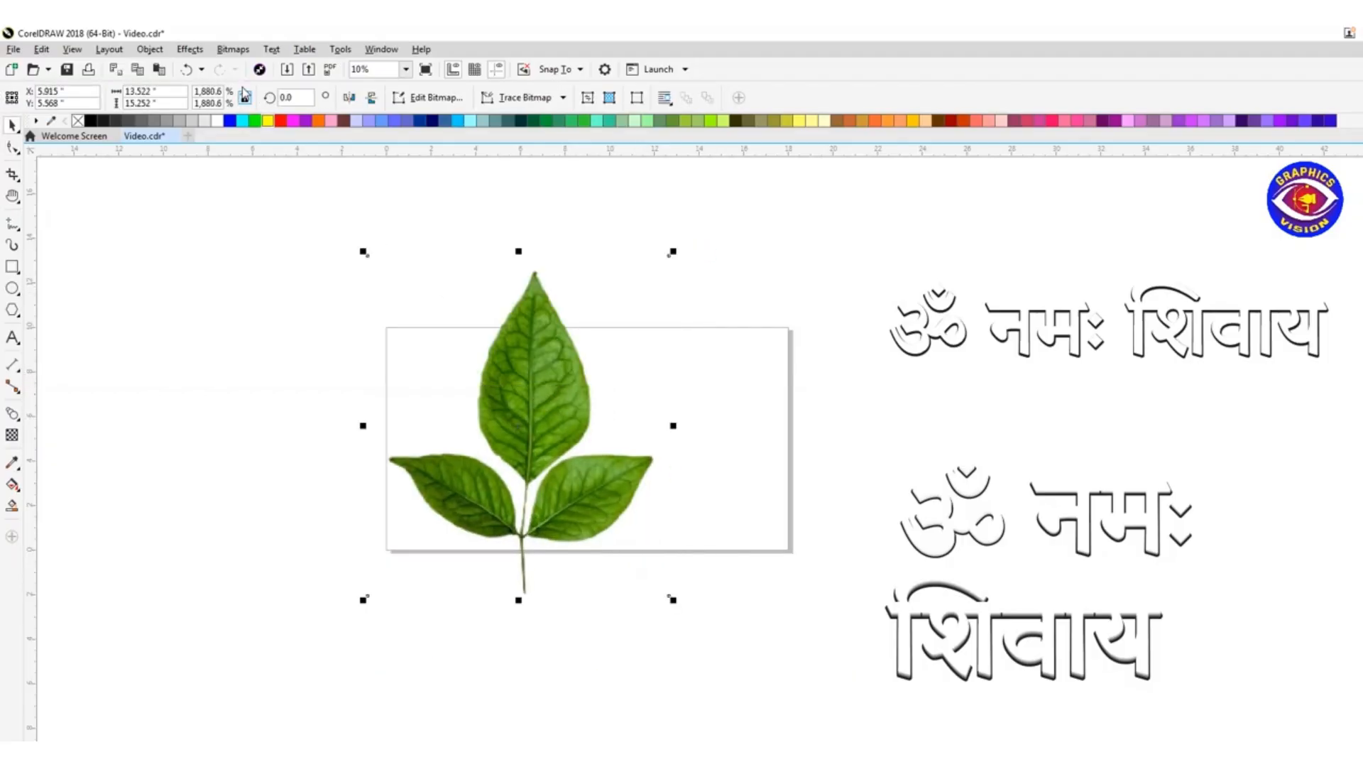
# Darken the leaf image slightly with a Tone Curve adjustment on the RGB channel.
pyautogui.click(189, 49)
pyautogui.moveTo(206, 68)
pyautogui.click(334, 122)
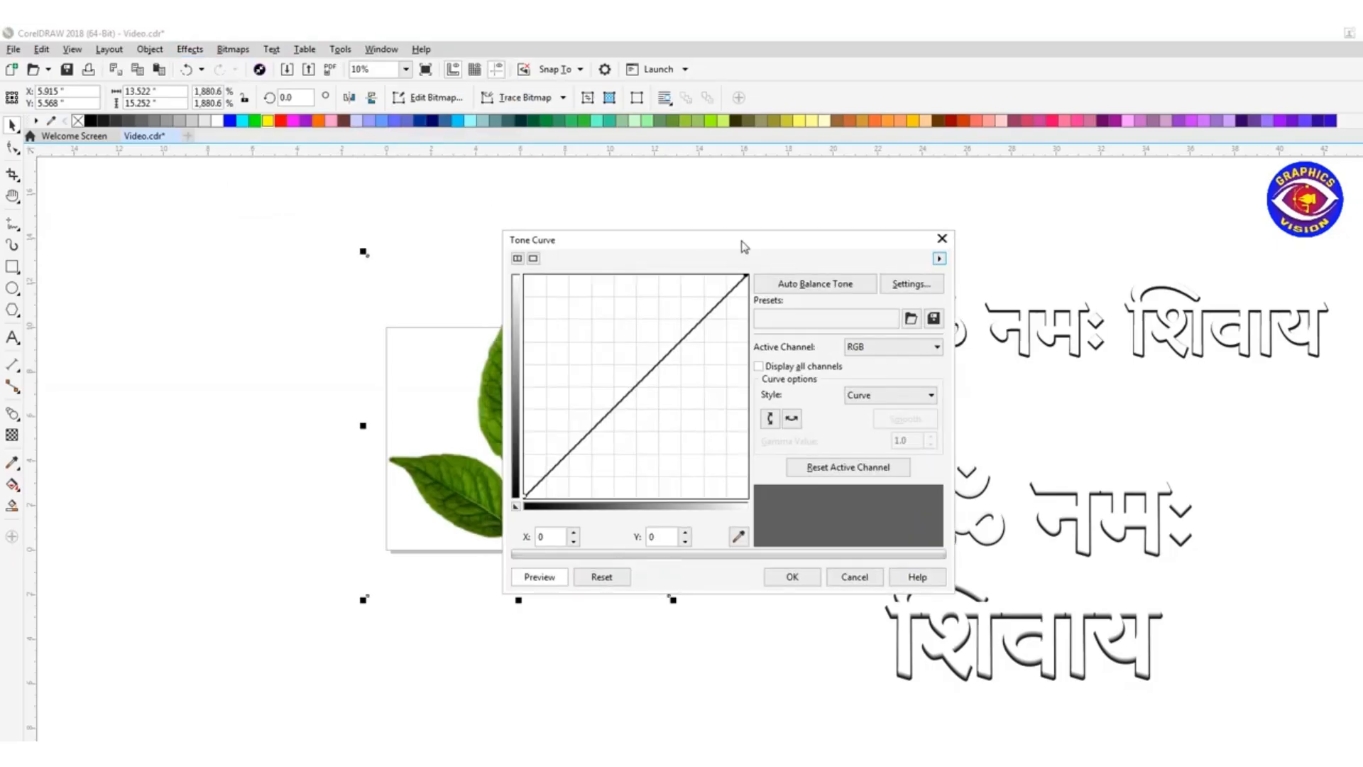
pyautogui.moveTo(739, 242); pyautogui.dragTo(1010, 194)
pyautogui.moveTo(978, 266); pyautogui.dragTo(980, 274)
pyautogui.click(1073, 527)
pyautogui.click(688, 606)
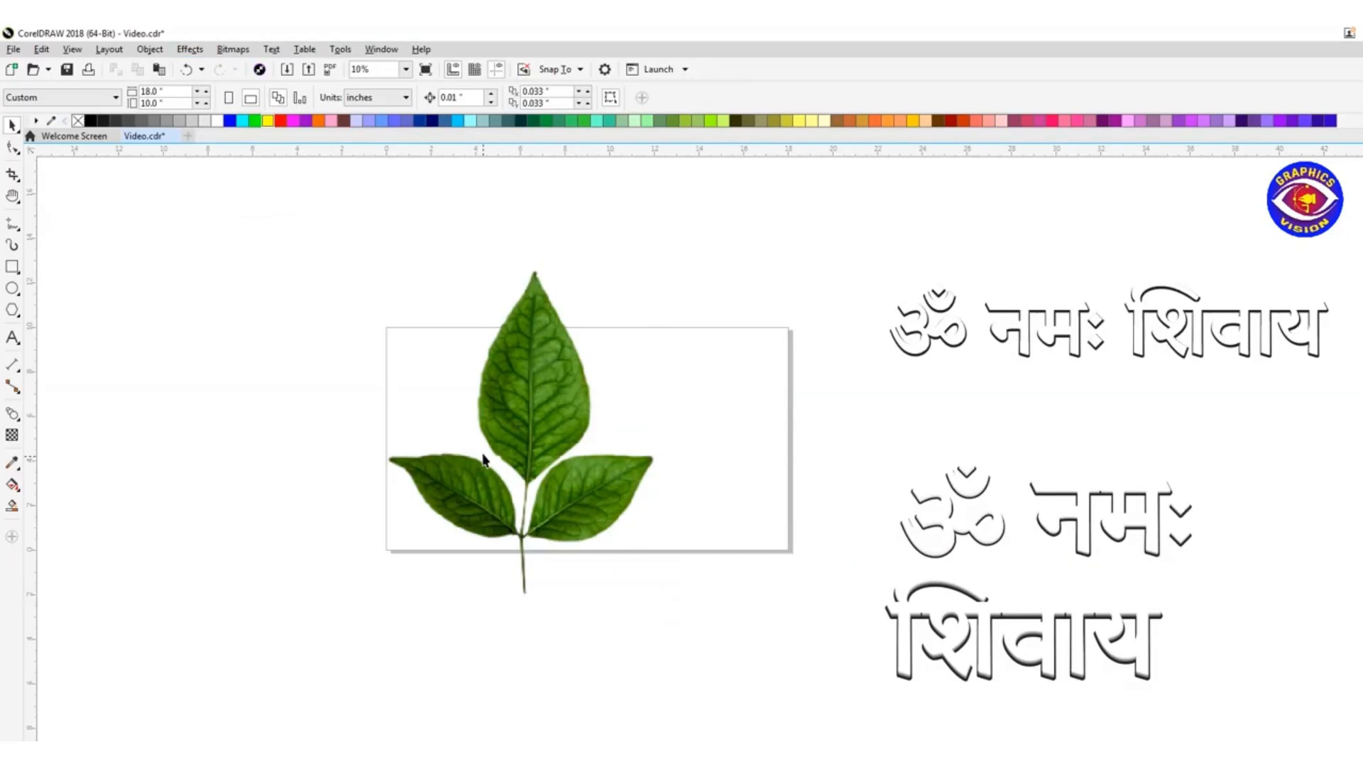
# Shift the leaf farther left and slightly up on the page, and save the document.
pyautogui.moveTo(558, 407); pyautogui.dragTo(507, 392)
pyautogui.click(702, 474)
pyautogui.hotkey('ctrl', 's')
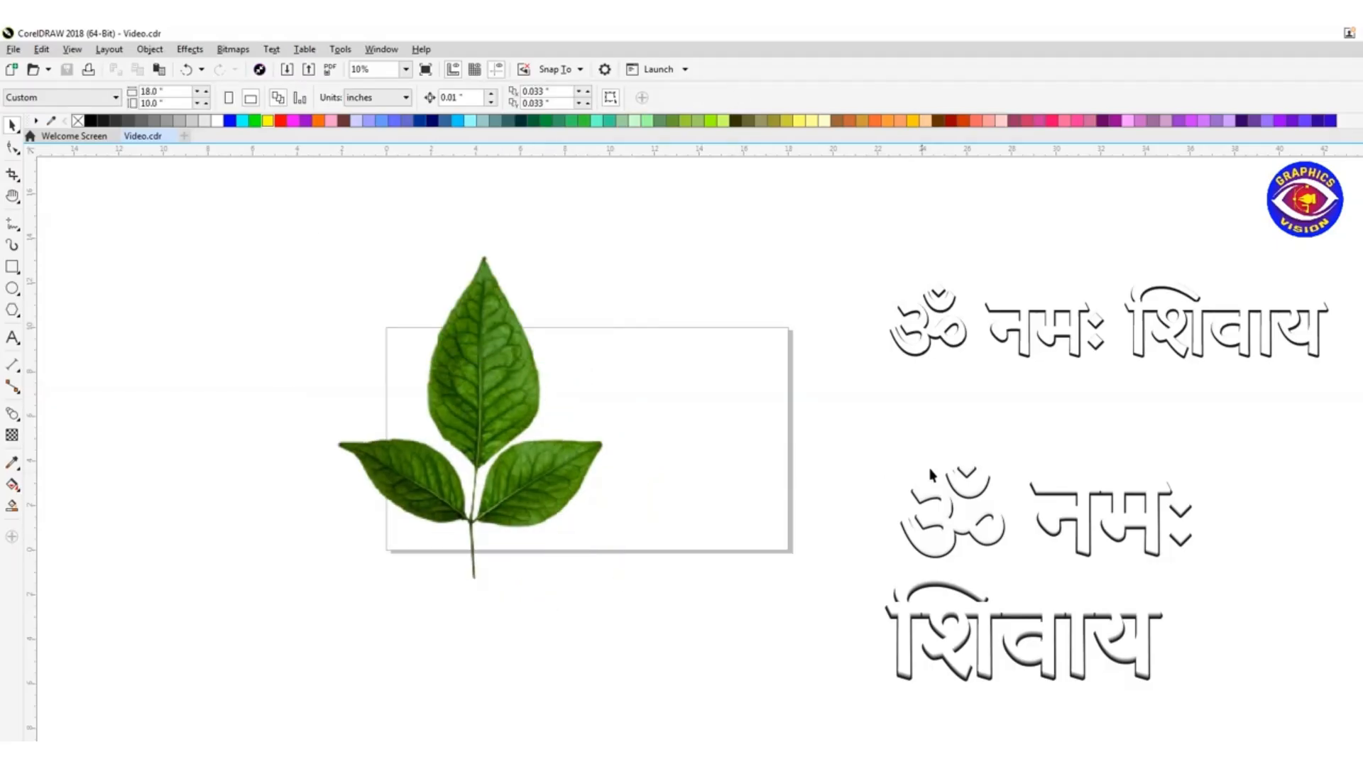
# Shrink the three separate blended words together to about 8.2 by 6 inches and move them closer to the page.
pyautogui.moveTo(865, 425); pyautogui.dragTo(1029, 574)
pyautogui.click(836, 419)
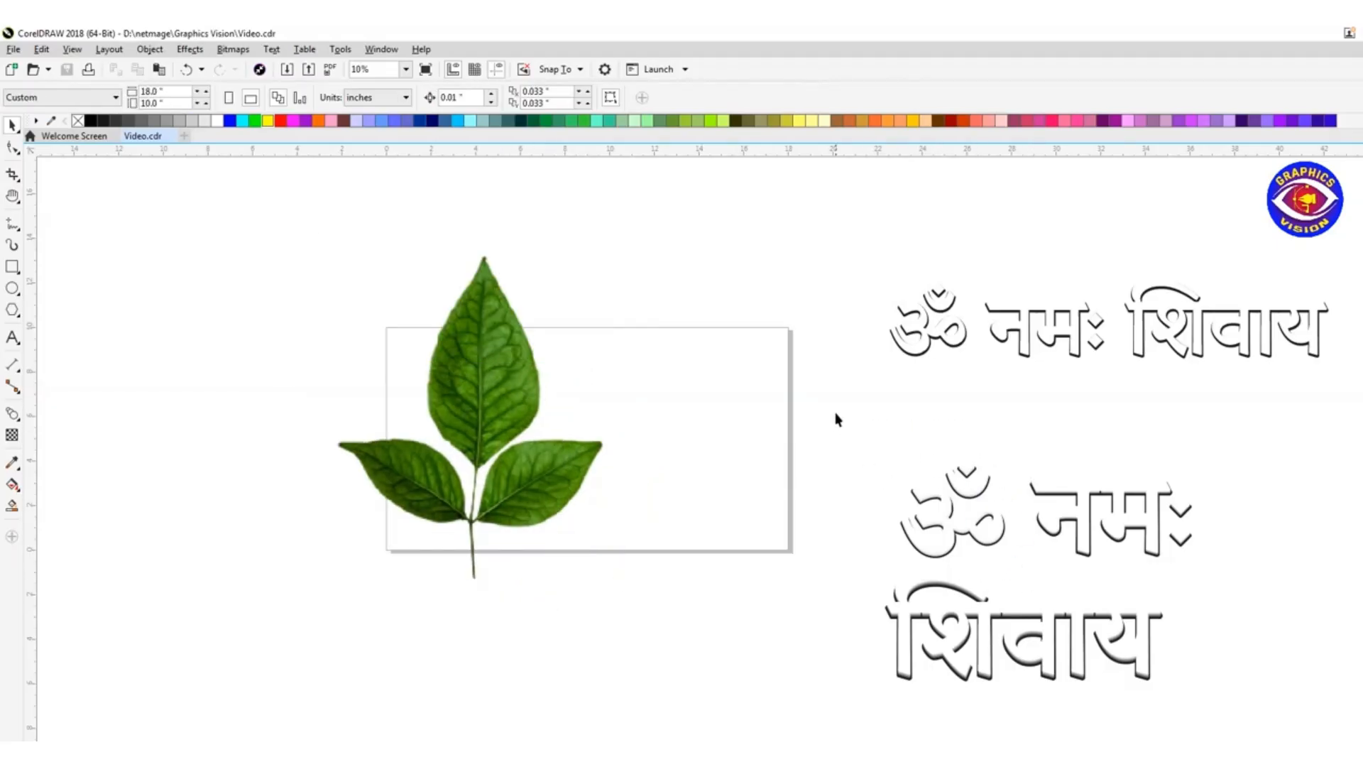
pyautogui.moveTo(1223, 706); pyautogui.dragTo(1222, 702)
pyautogui.moveTo(1199, 454); pyautogui.dragTo(1144, 490)
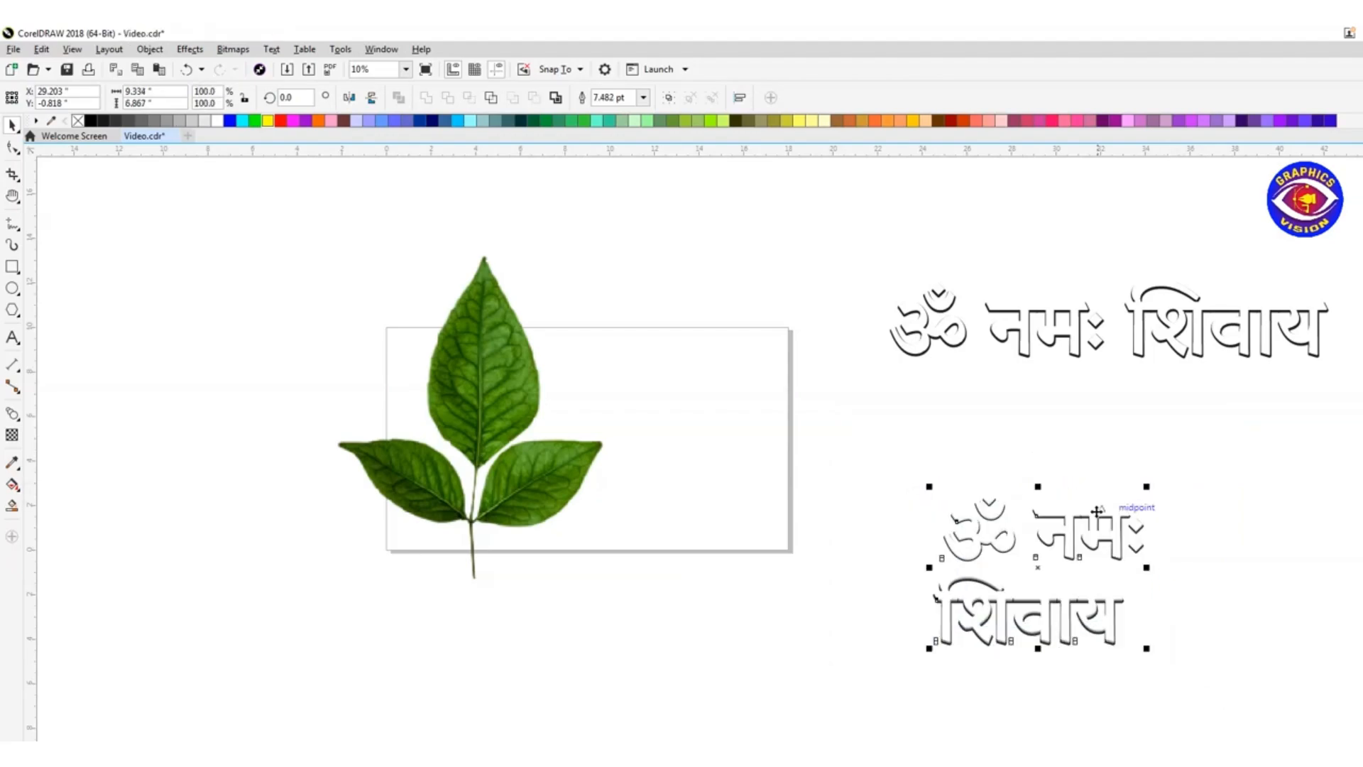
pyautogui.moveTo(1082, 521); pyautogui.dragTo(982, 458)
pyautogui.moveTo(1061, 420); pyautogui.dragTo(1053, 428)
pyautogui.click(1129, 479)
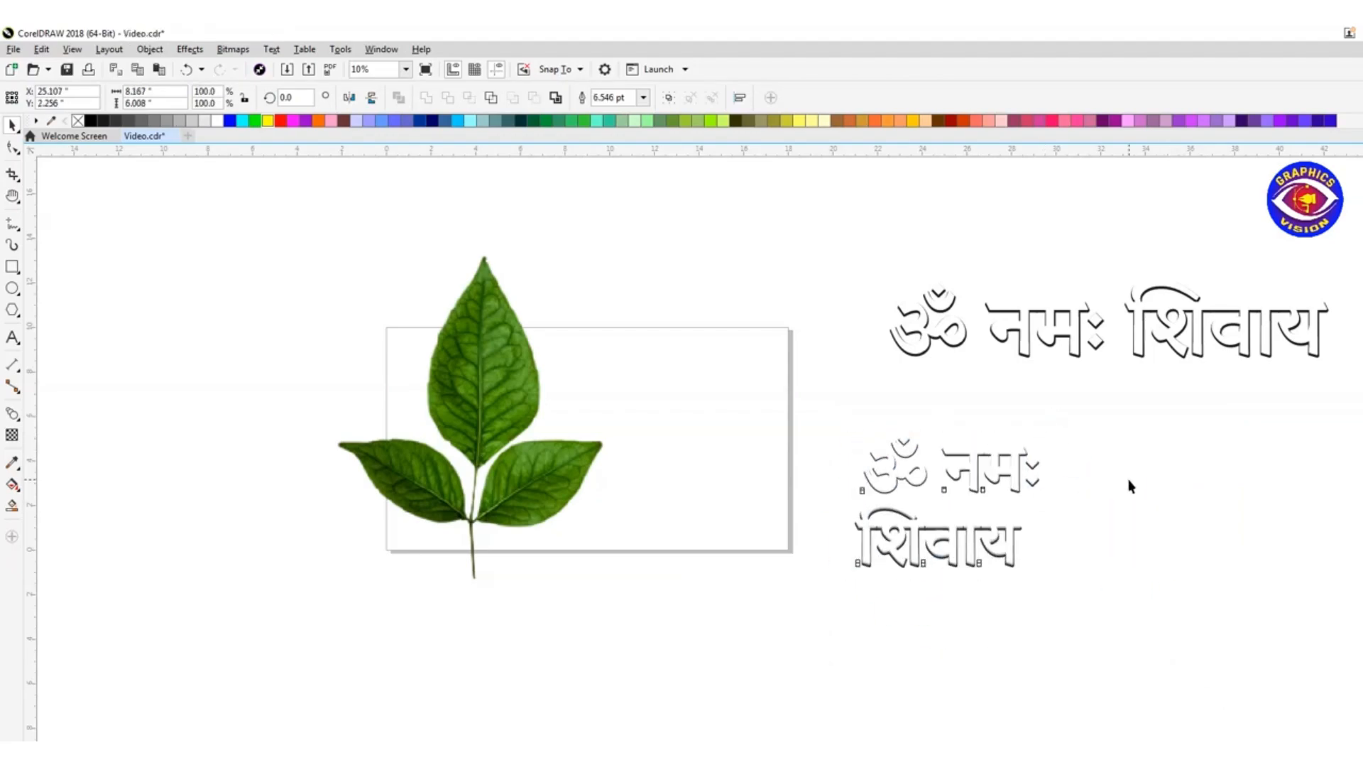
# Place a copy of the blended ॐ on the lower-left leaflet and shrink it to about 2.4 by 2.4 inches.
pyautogui.moveTo(844, 395); pyautogui.dragTo(416, 487)
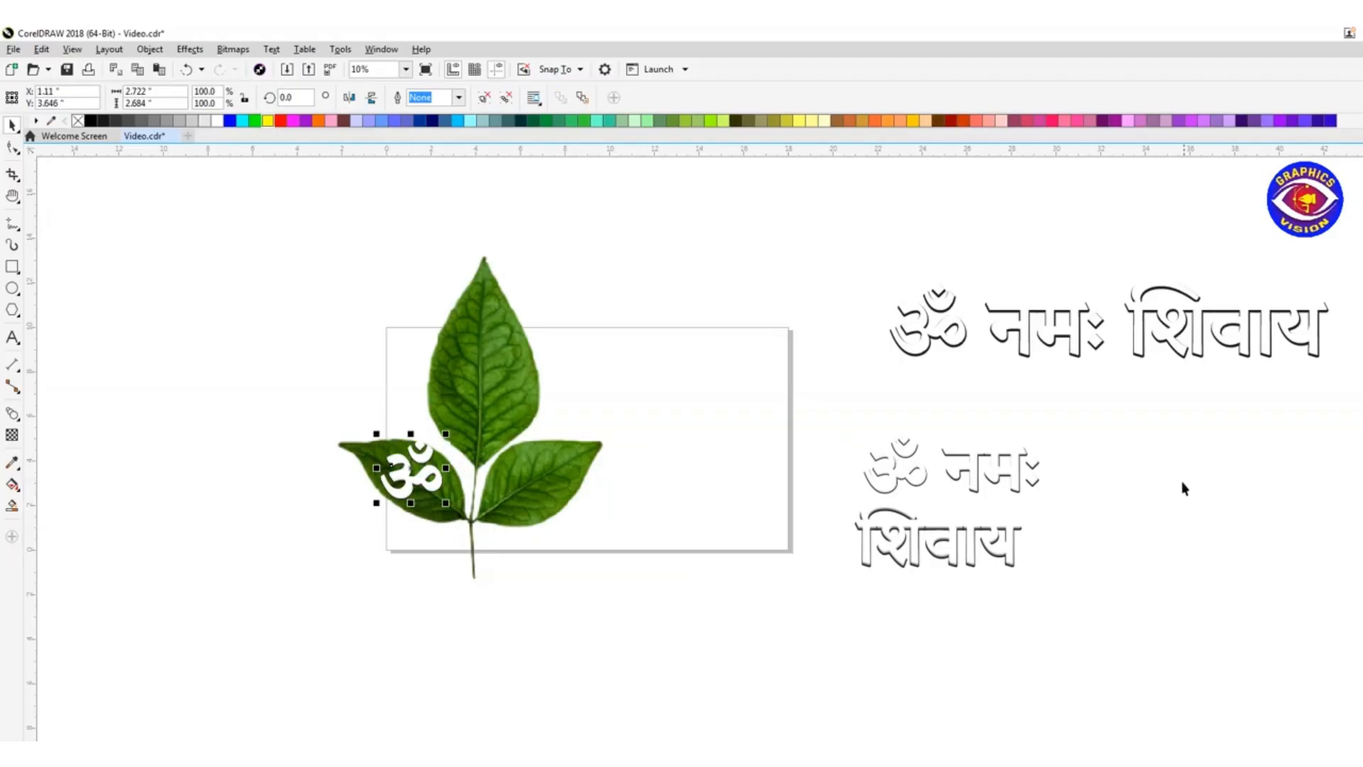
pyautogui.click(1181, 487)
pyautogui.click(422, 465)
pyautogui.moveTo(448, 433); pyautogui.dragTo(443, 438)
pyautogui.moveTo(439, 500); pyautogui.dragTo(442, 503)
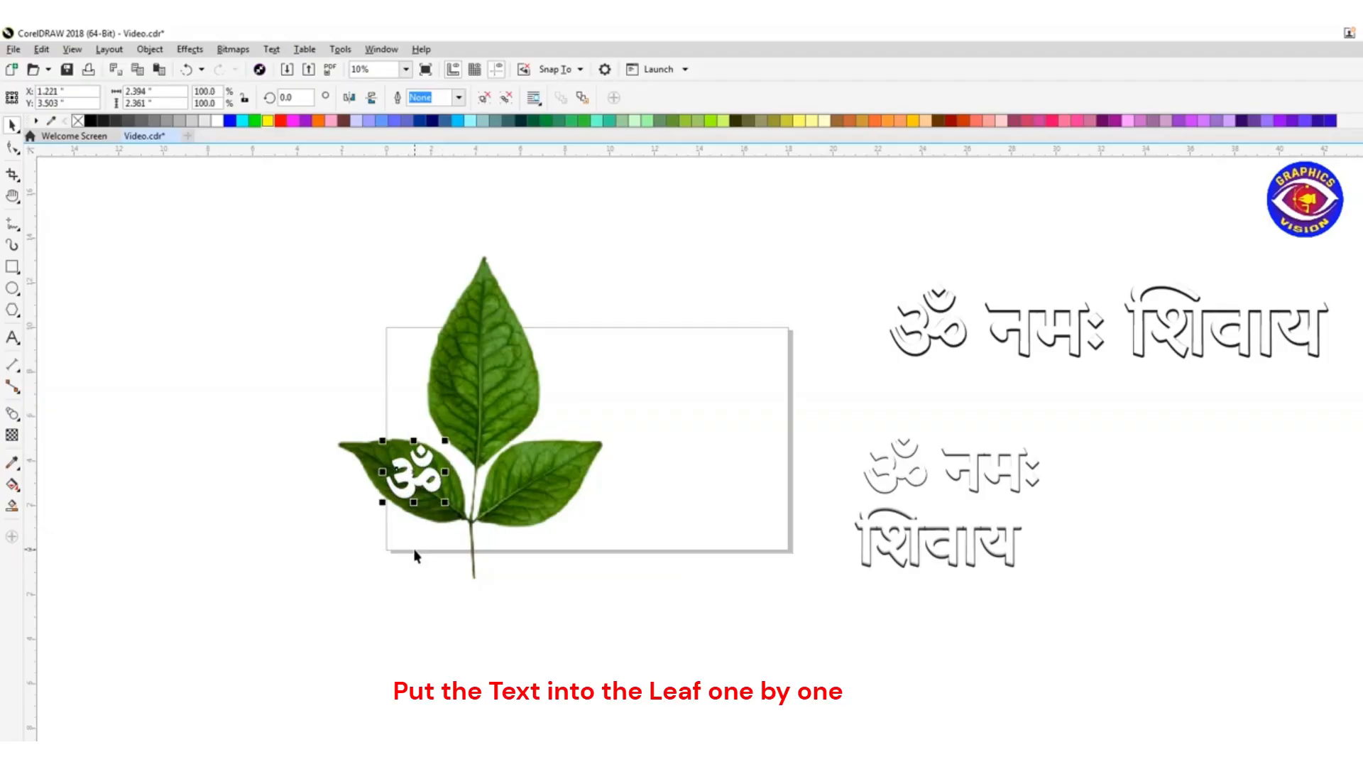
pyautogui.click(419, 554)
# Place a copy of the blended नमः on the top leaflet and shrink it slightly to fit inside.
pyautogui.click(1061, 495)
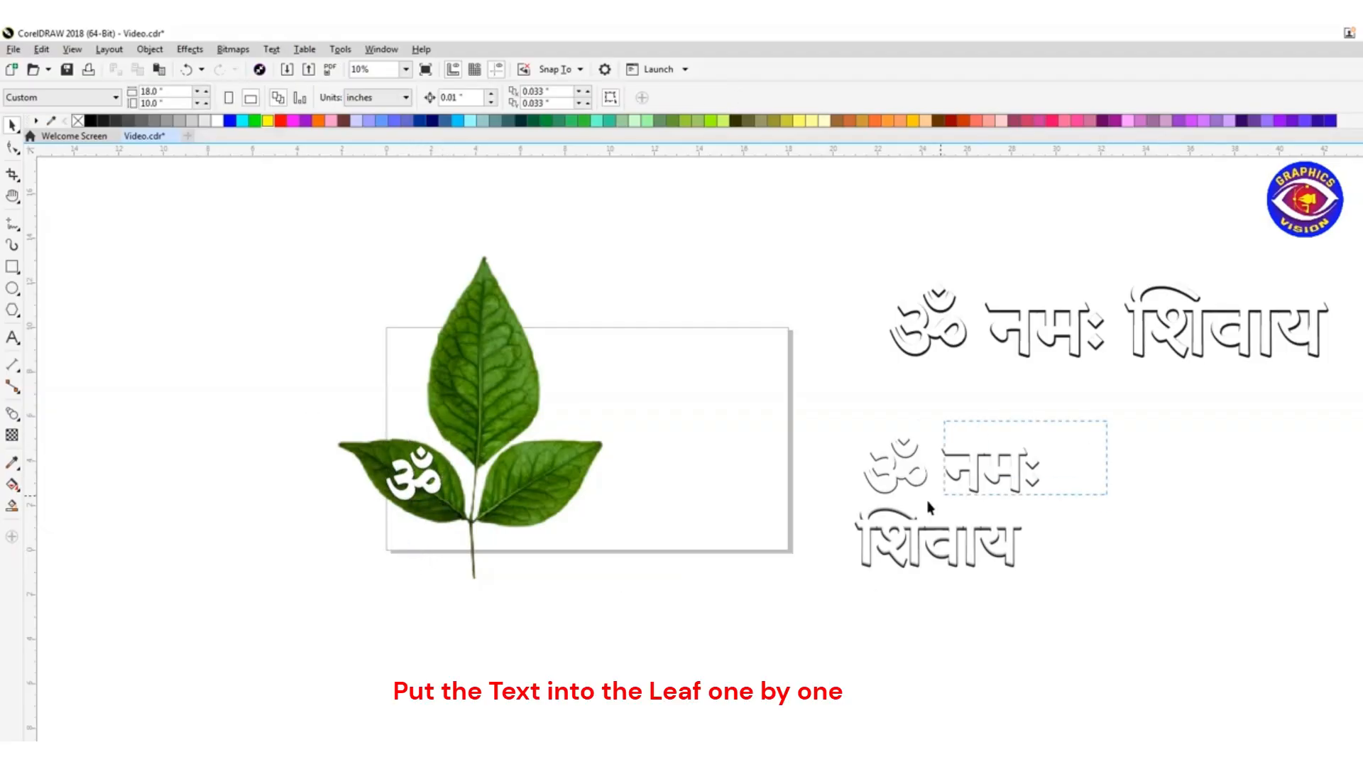
pyautogui.click(977, 462)
pyautogui.moveTo(977, 461); pyautogui.dragTo(522, 406)
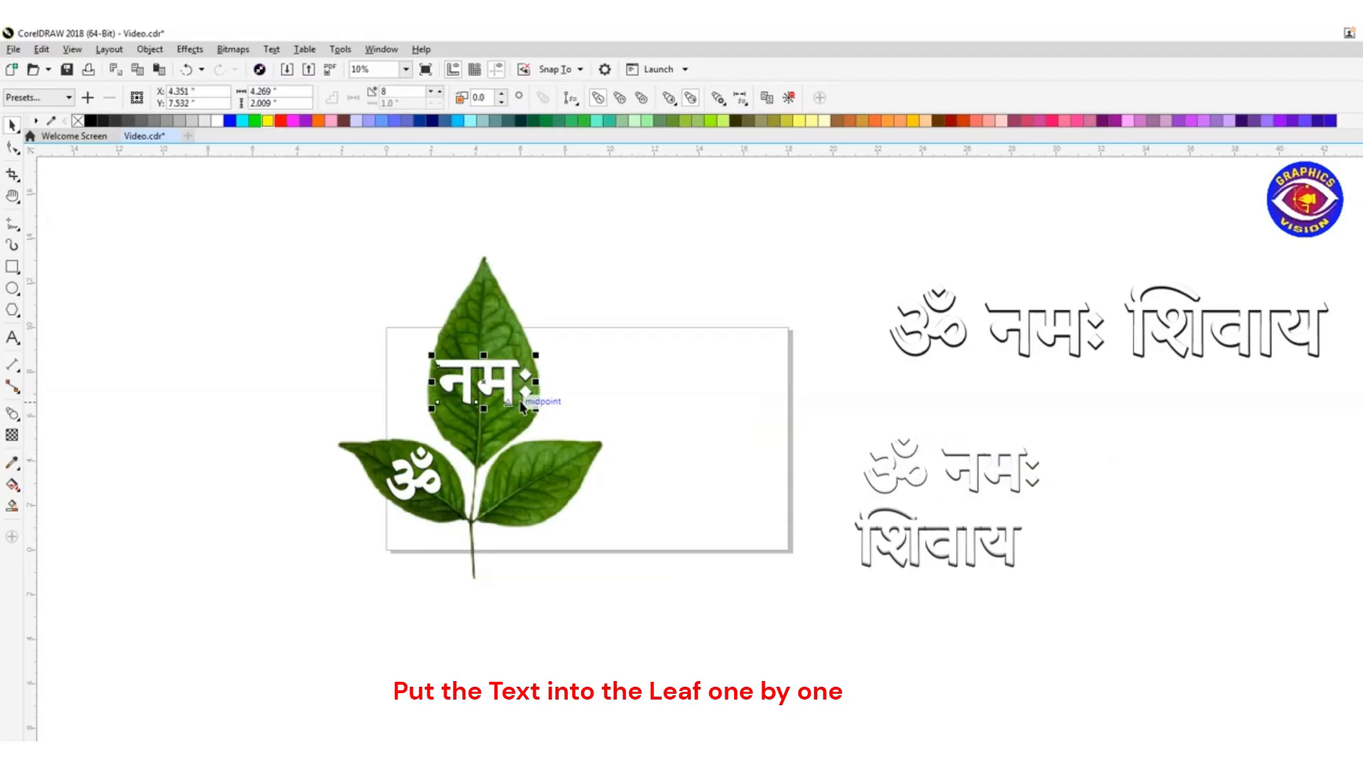
pyautogui.moveTo(540, 355); pyautogui.dragTo(535, 353)
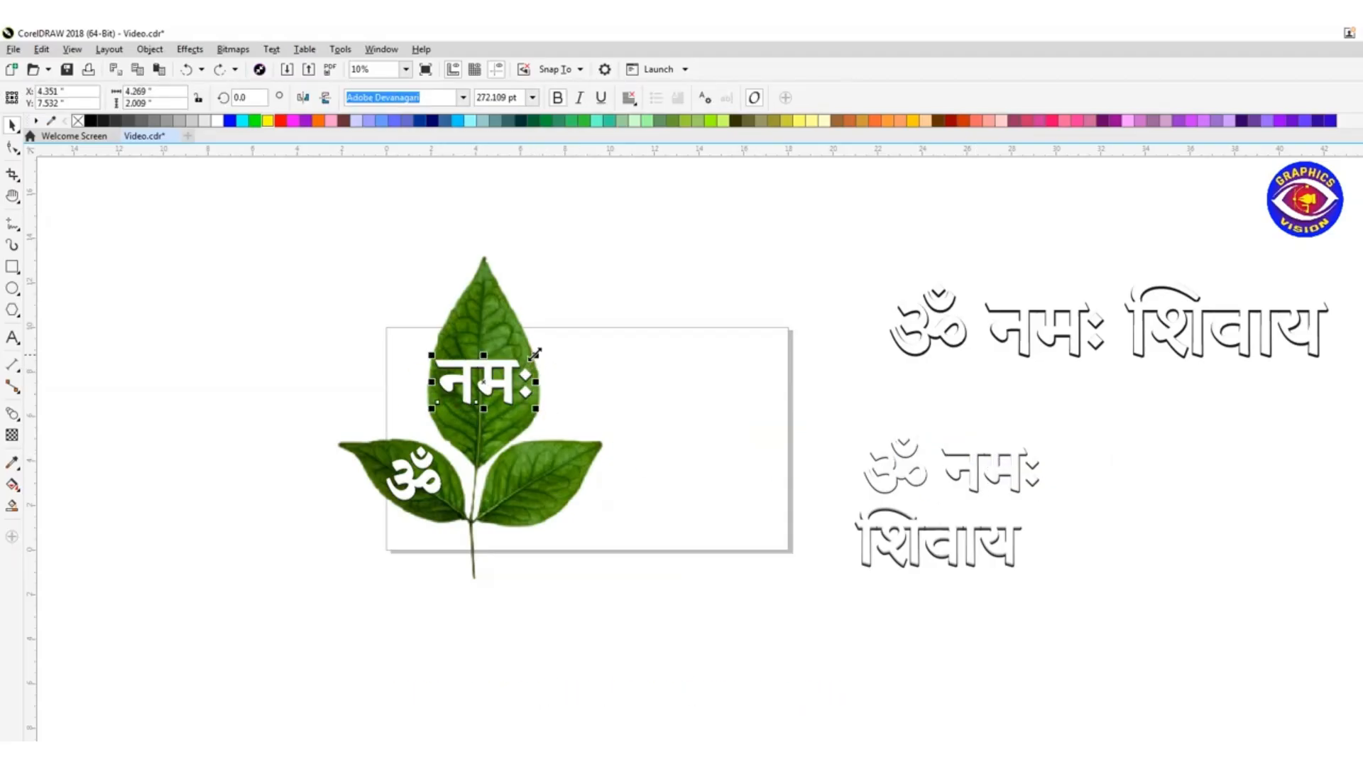
pyautogui.click(597, 360)
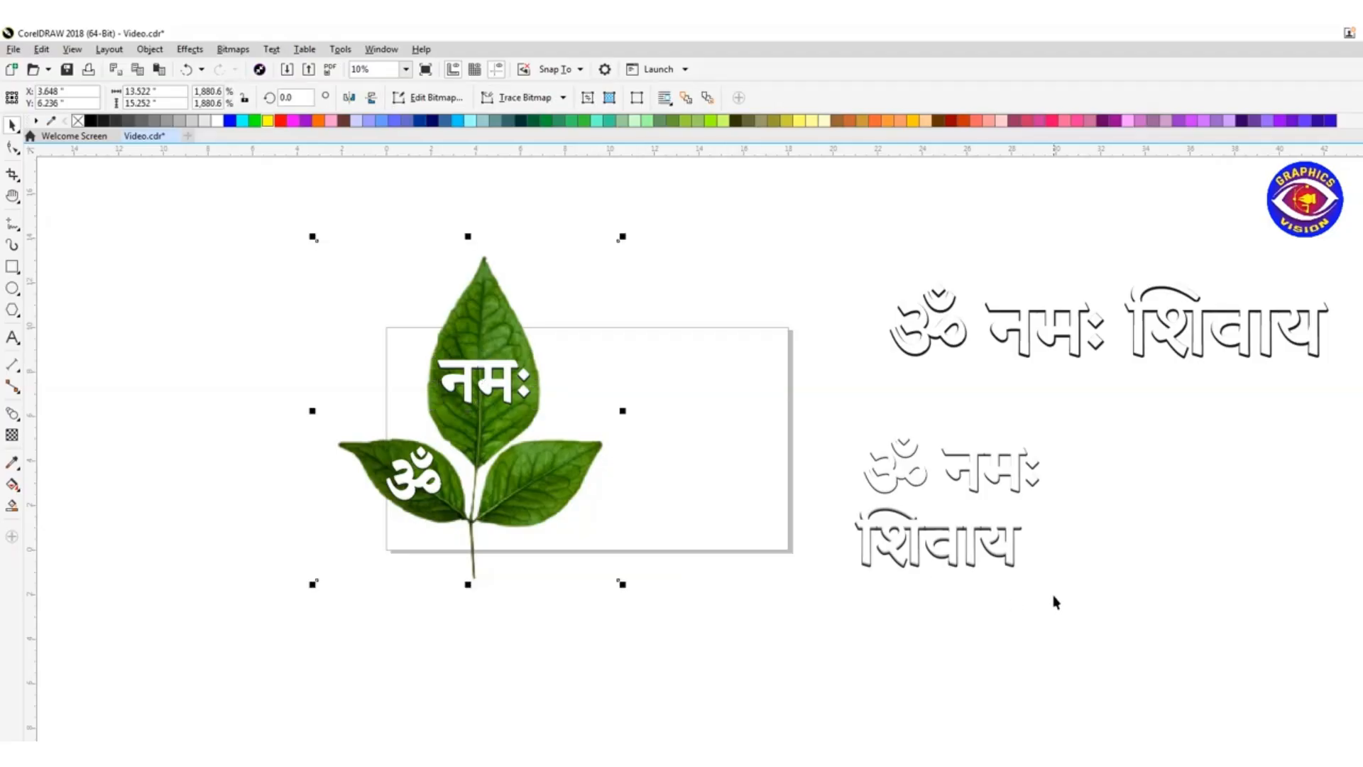
# Place a copy of the blended शिवाय on the lower-right leaflet and shrink it to fit.
pyautogui.moveTo(1078, 499); pyautogui.dragTo(539, 480)
pyautogui.moveTo(640, 451); pyautogui.dragTo(540, 483)
pyautogui.click(578, 578)
pyautogui.click(222, 439)
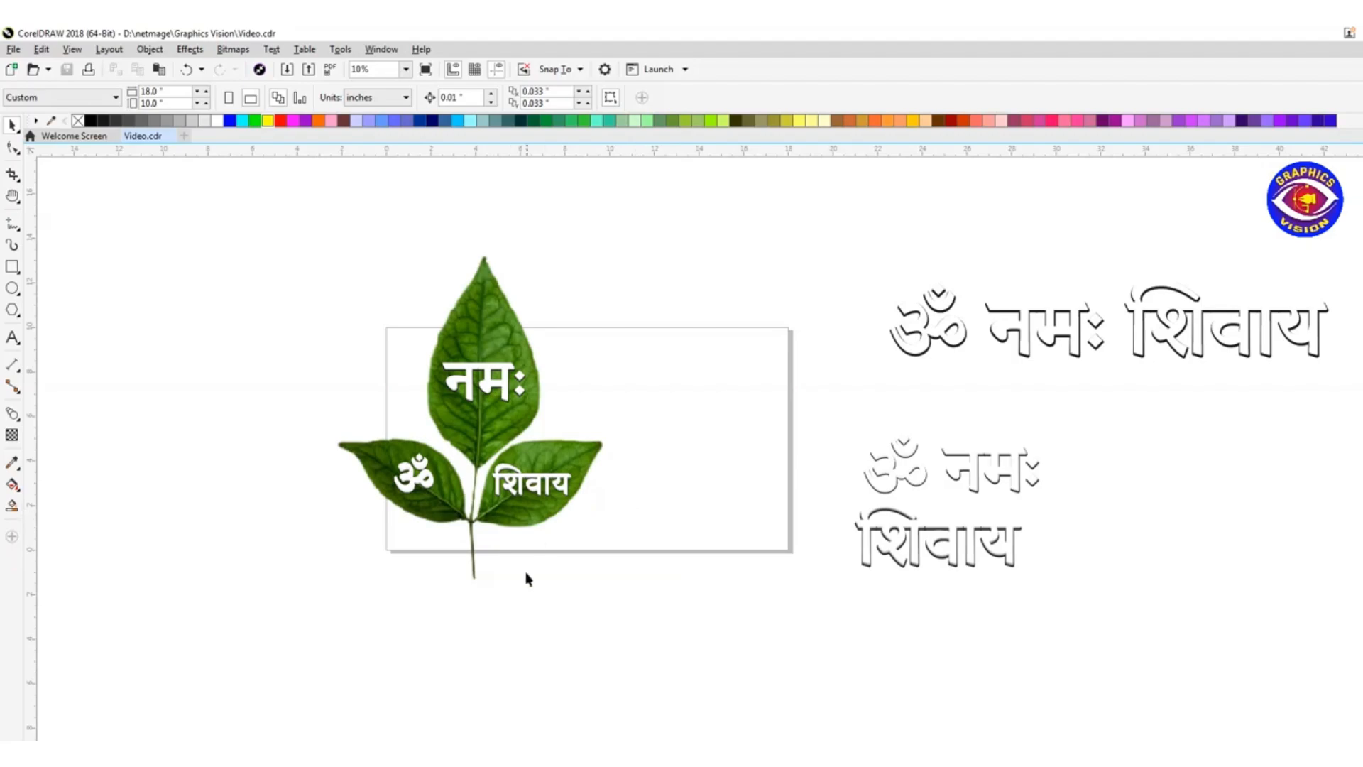
# Move the three spare blended words farther away from the page.
pyautogui.moveTo(932, 595); pyautogui.dragTo(1121, 617)
pyautogui.moveTo(975, 473); pyautogui.dragTo(1141, 482)
pyautogui.click(883, 420)
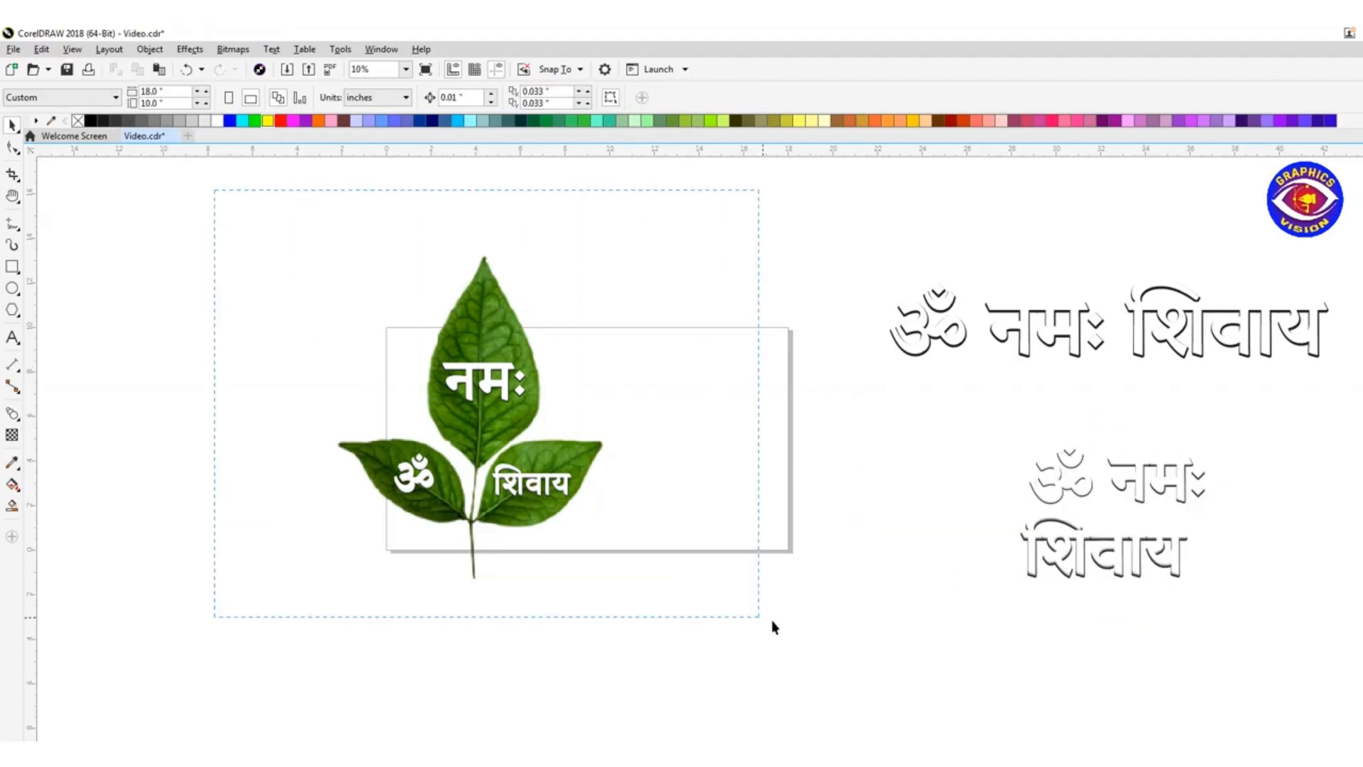
# Enlarge the leaf and its three words together around their centre to about 14.2 by 16 inches.
pyautogui.moveTo(774, 627); pyautogui.dragTo(772, 625)
pyautogui.moveTo(624, 584); pyautogui.dragTo(742, 714)
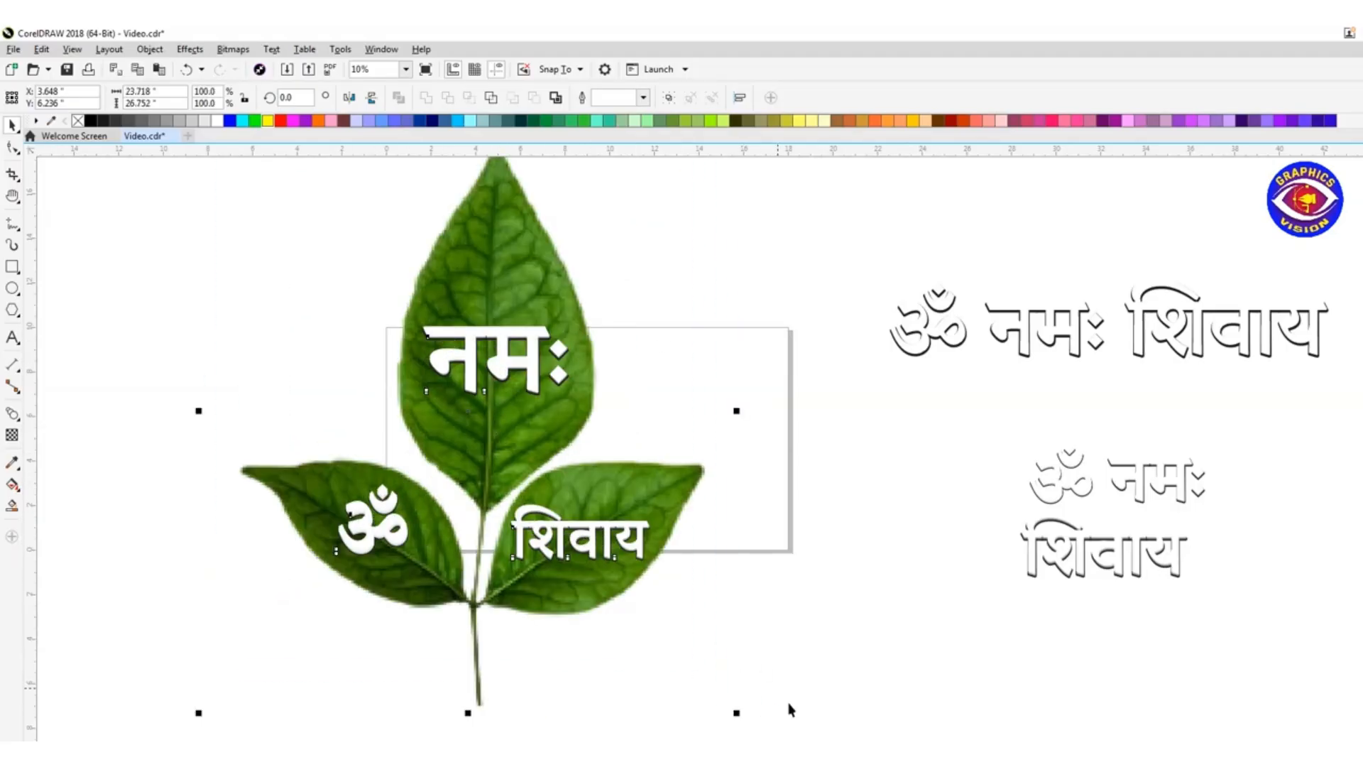
pyautogui.moveTo(738, 712); pyautogui.dragTo(665, 633)
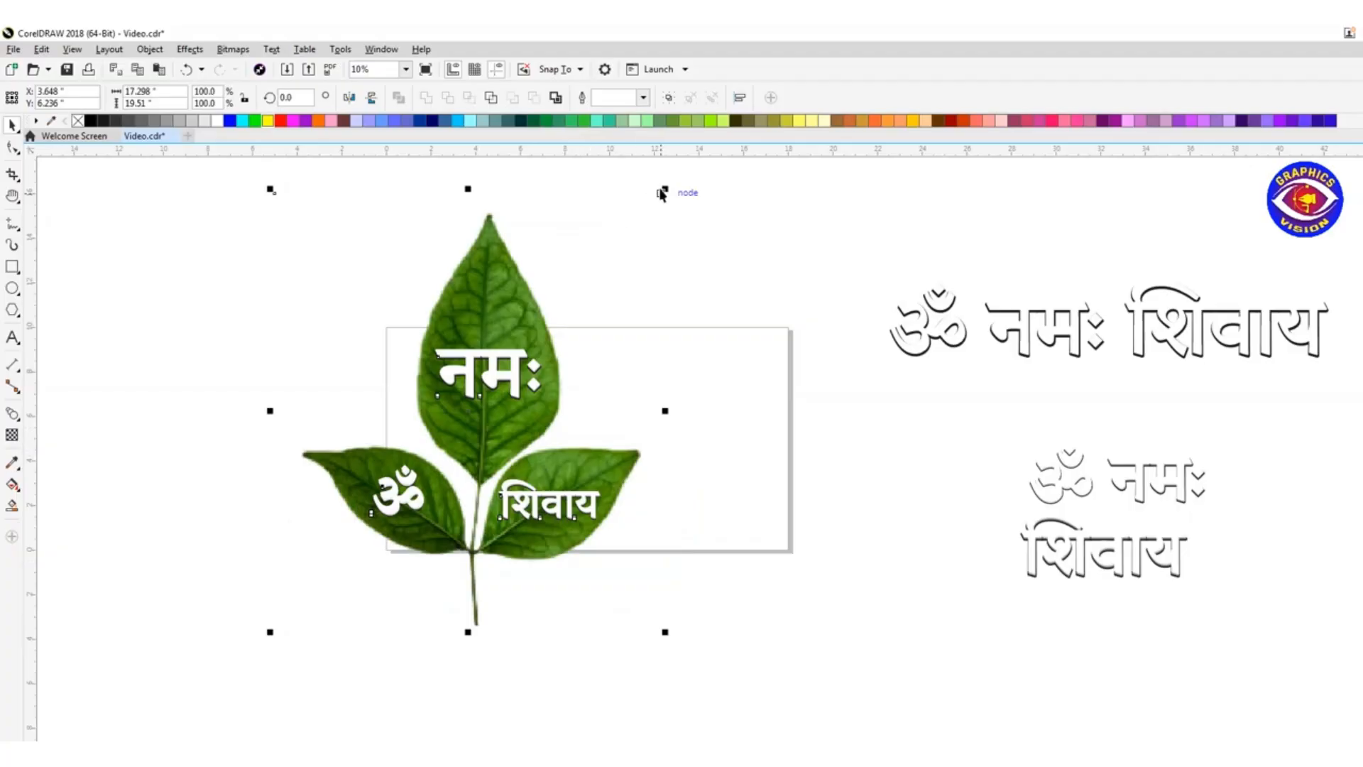
pyautogui.moveTo(662, 192); pyautogui.dragTo(633, 231)
# Move the lettered leaf off the page beyond its left edge and group the leaf with its words.
pyautogui.moveTo(501, 372); pyautogui.dragTo(289, 374)
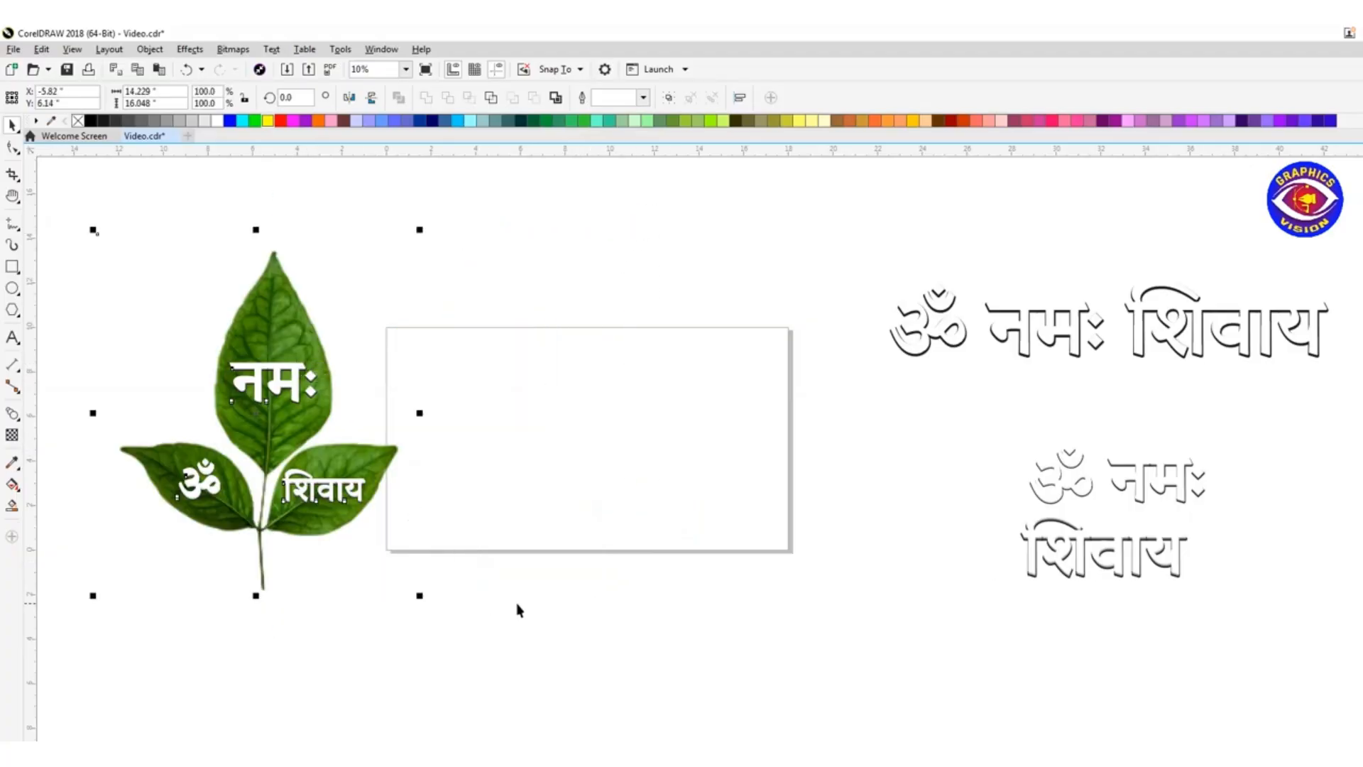
pyautogui.hotkey('ctrl', 'g')
pyautogui.click(537, 602)
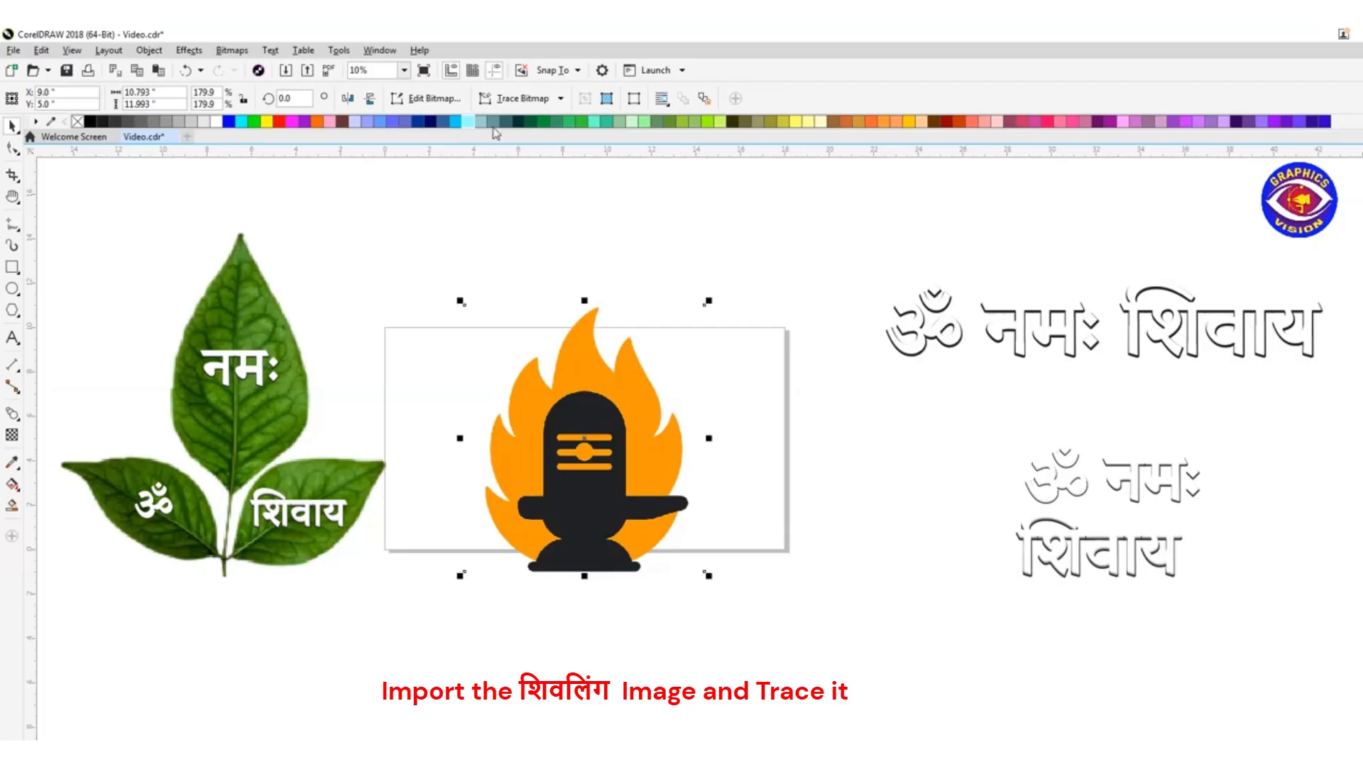
# Trace the selected शिवलिंग bitmap as a Detailed Logo outline with the default trace settings.
pyautogui.click(523, 98)
pyautogui.moveTo(525, 150)
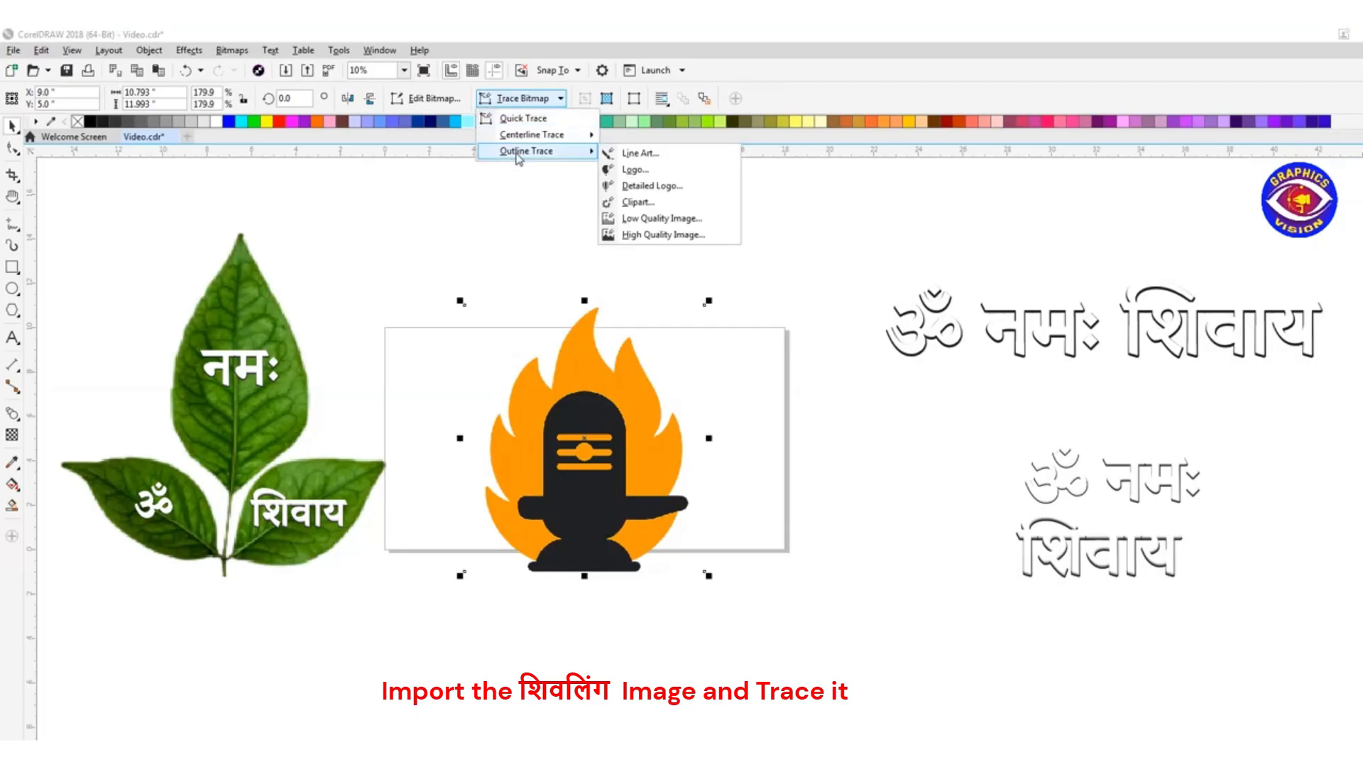
pyautogui.click(650, 185)
pyautogui.click(345, 305)
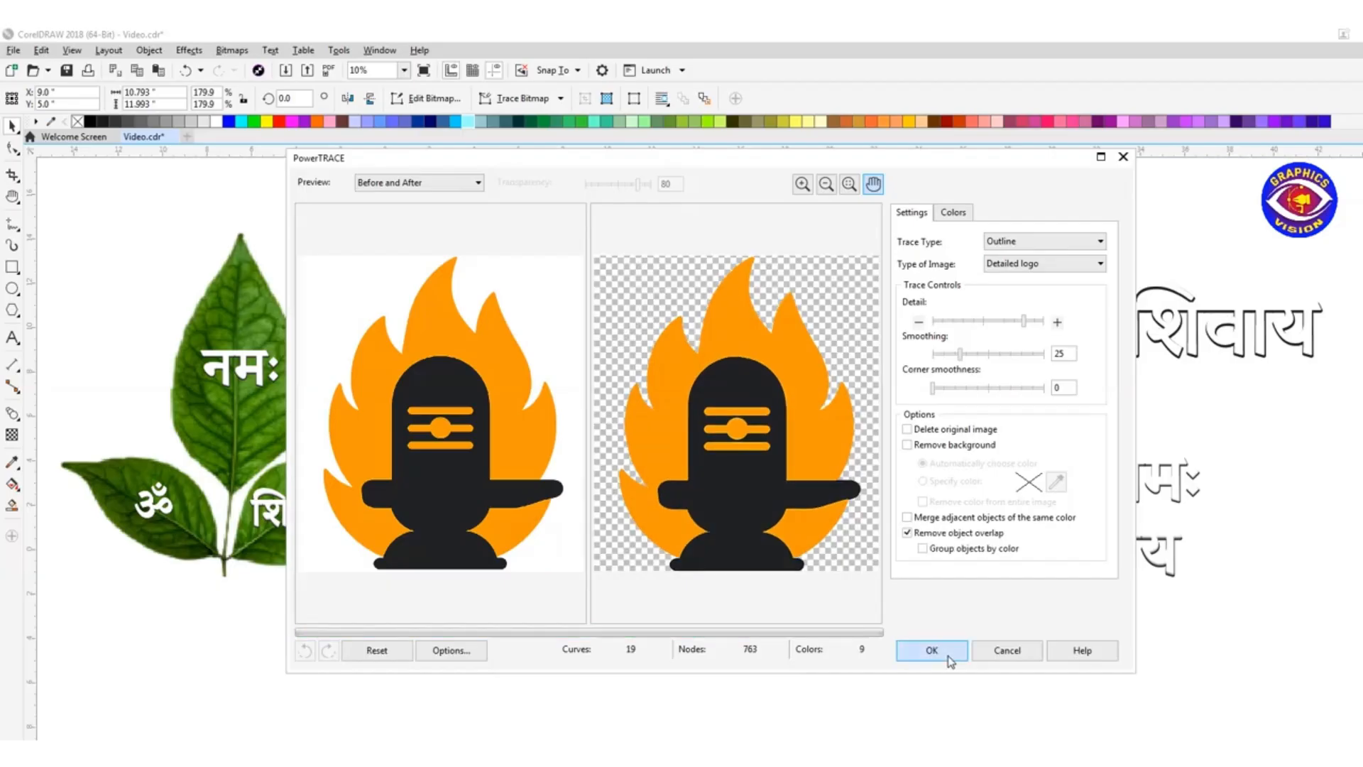
pyautogui.click(931, 650)
# Delete the original शिवलिंग bitmap from beneath the trace and place the traced artwork back on the page.
pyautogui.moveTo(588, 449); pyautogui.dragTo(801, 449)
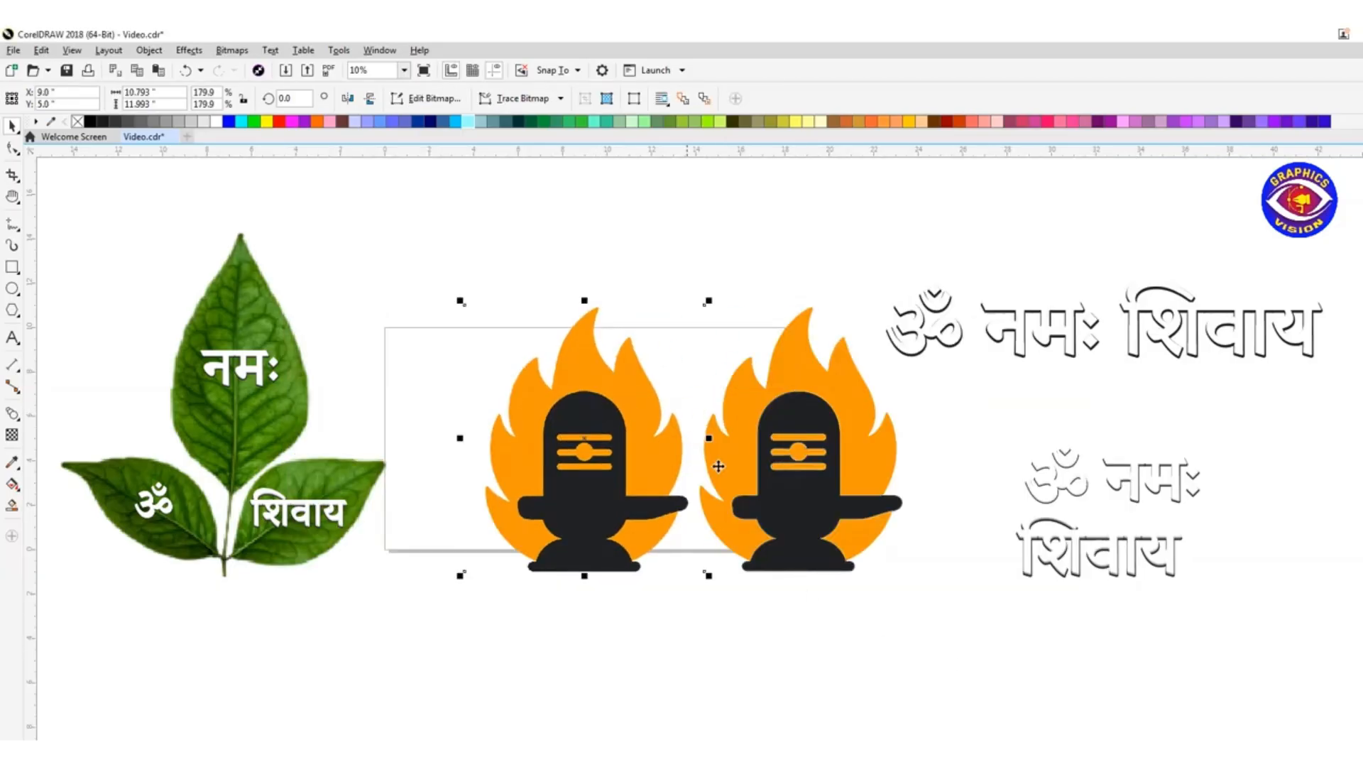
pyautogui.press('Delete')
pyautogui.moveTo(734, 378); pyautogui.dragTo(504, 377)
# Select both traced flame pieces around the शिवलिंग and fill them with a deeper orange.
pyautogui.click(12, 148)
pyautogui.click(509, 372)
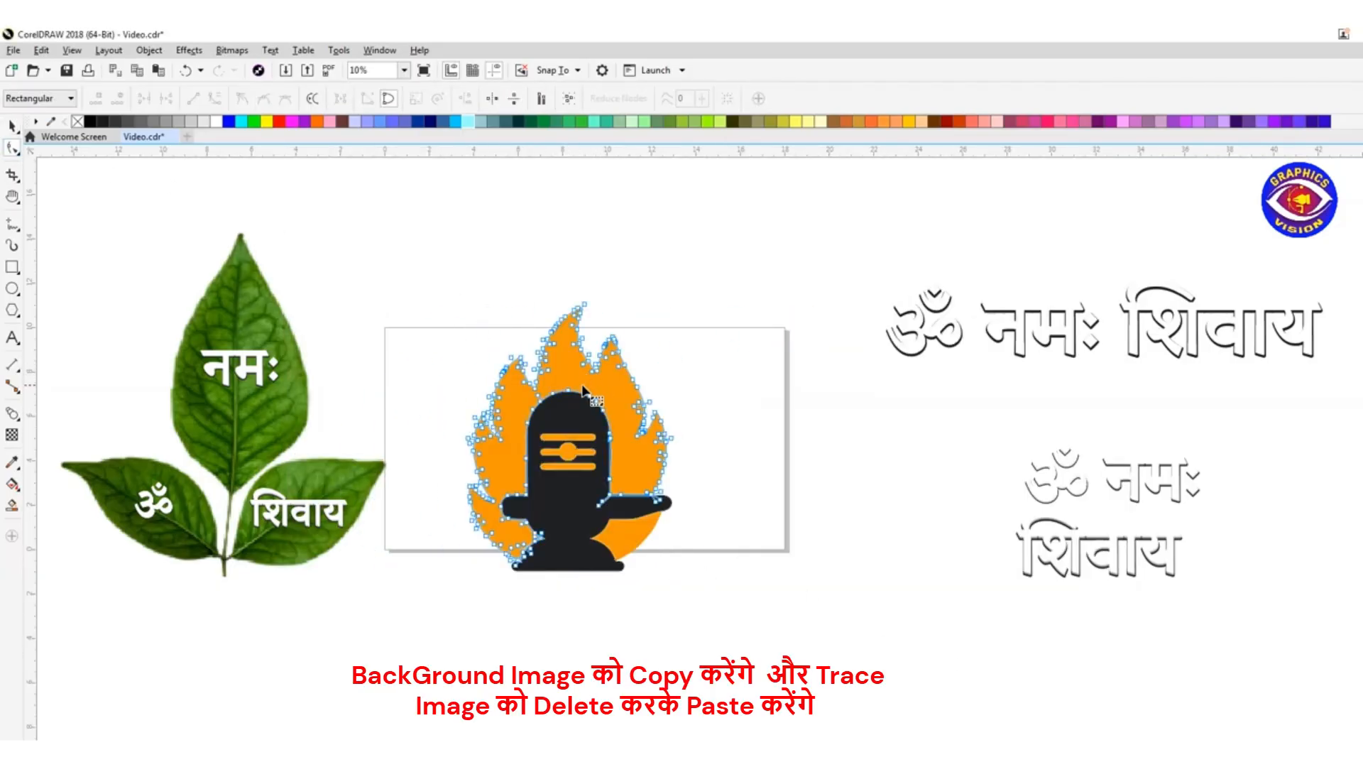
pyautogui.click(638, 538)
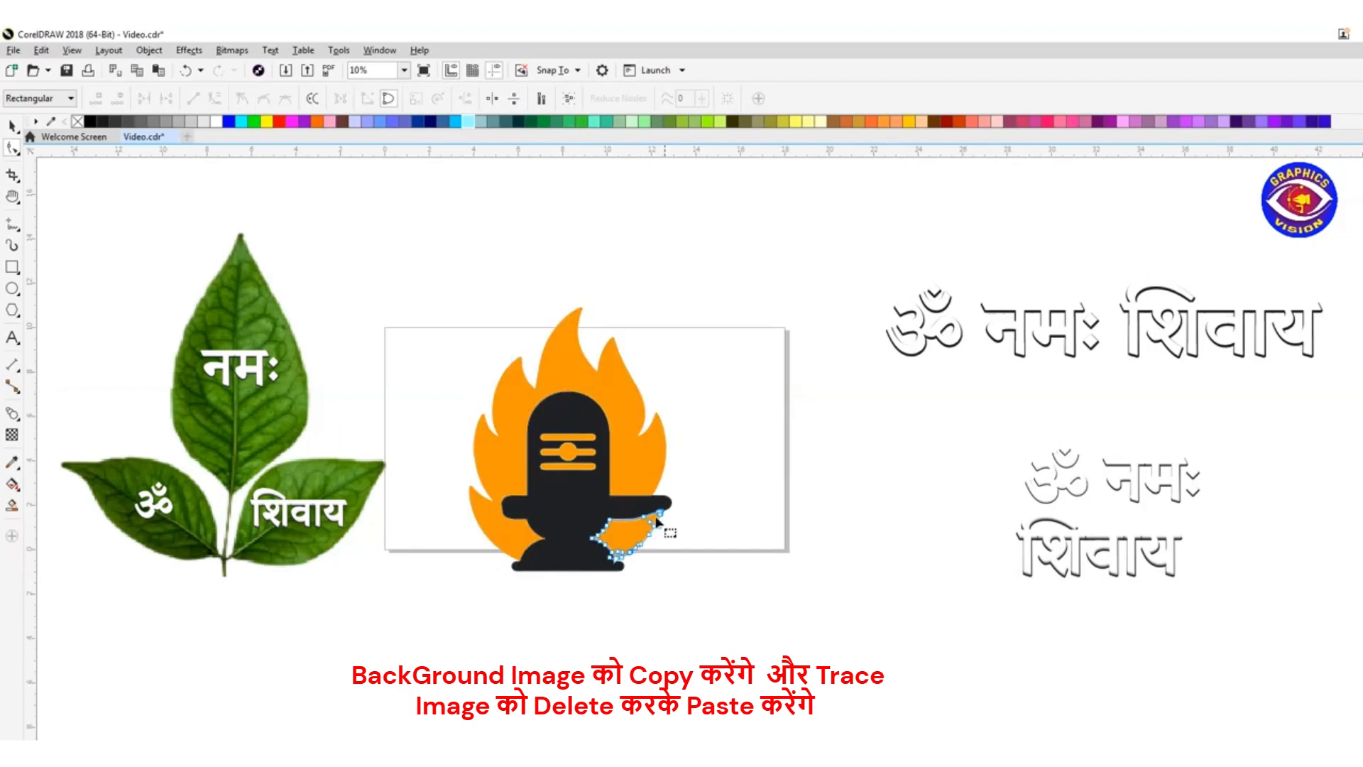
pyautogui.press('space')
pyautogui.click(704, 608)
pyautogui.click(631, 492)
pyautogui.keyDown('shift'); pyautogui.click(630, 533); pyautogui.keyUp('shift')
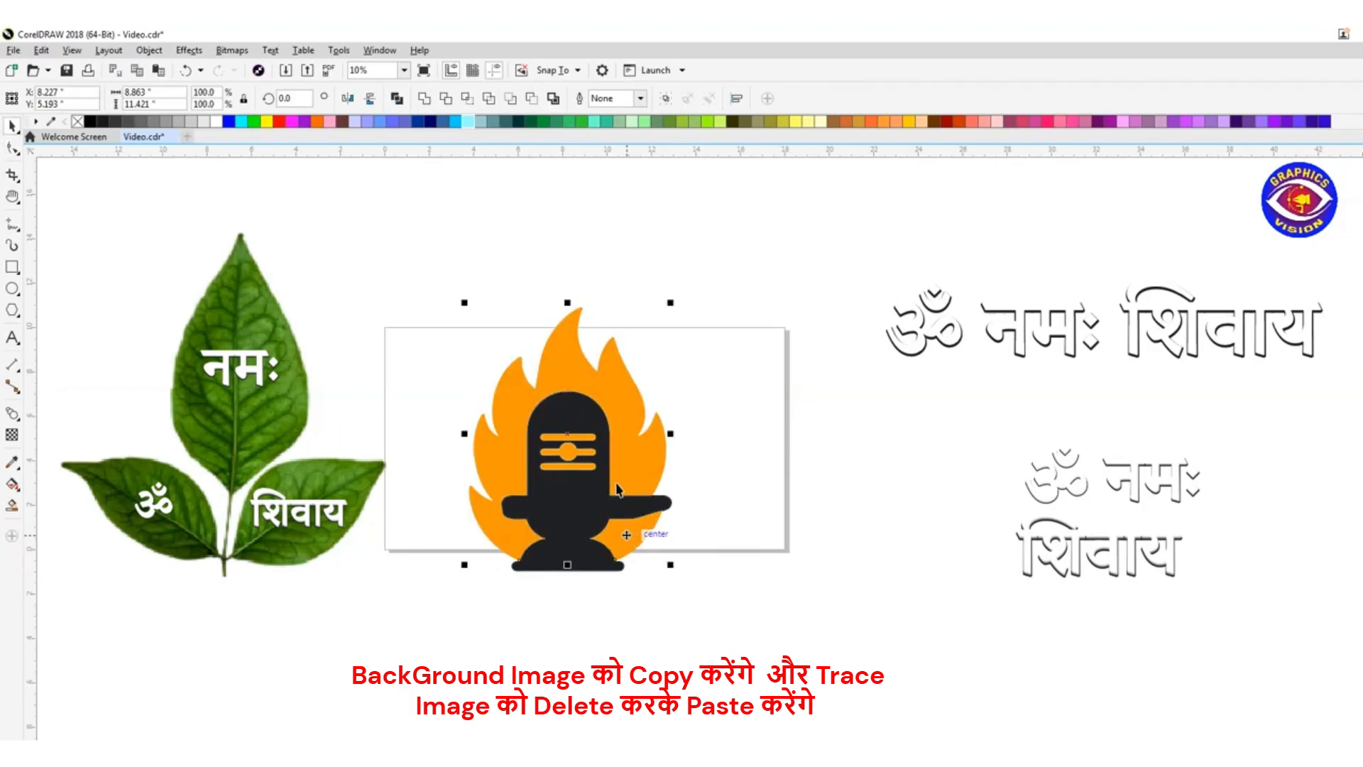
pyautogui.click(317, 122)
pyautogui.click(377, 292)
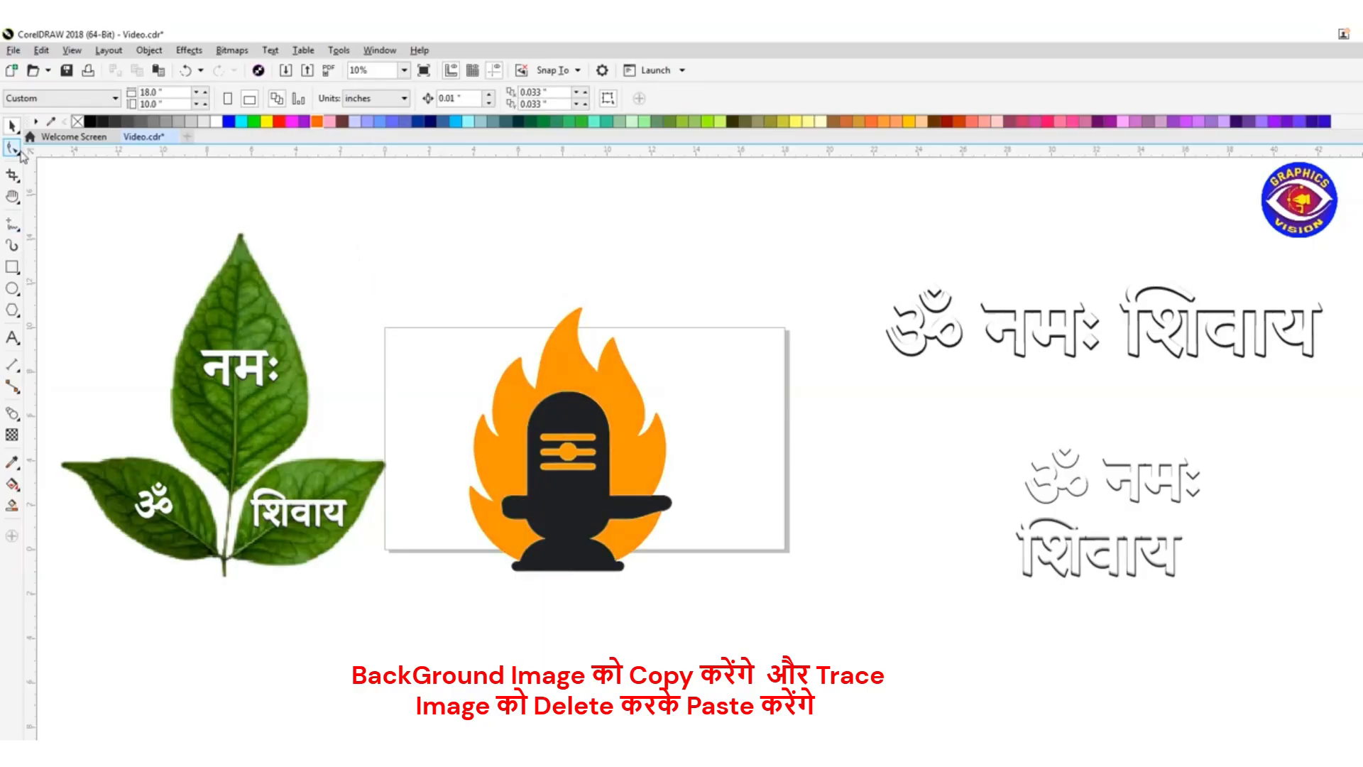
# Try deleting the two flame pieces behind the शिवलिंग, and undo the deletions.
pyautogui.click(560, 363)
pyautogui.press('Delete')
pyautogui.click(635, 540)
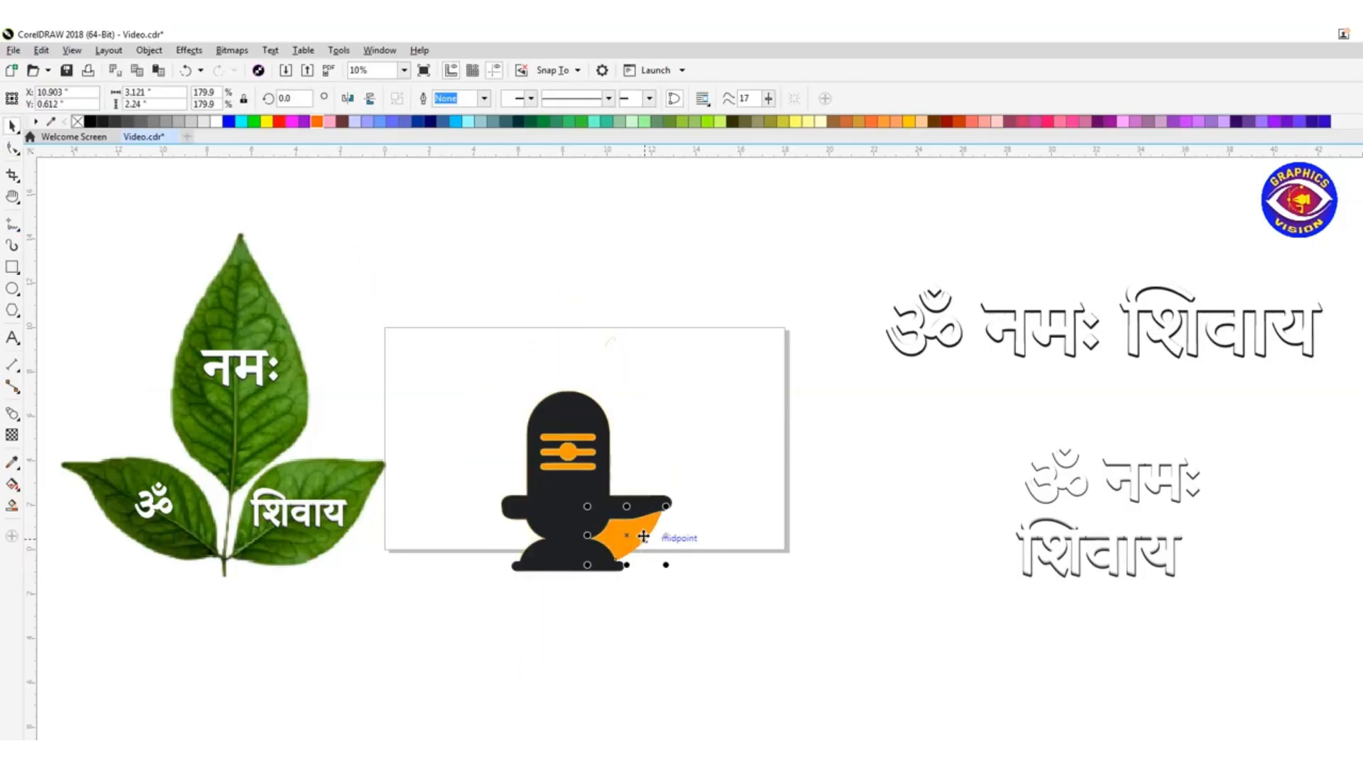
pyautogui.press('Delete')
pyautogui.hotkey('ctrl', 'z')
pyautogui.hotkey('ctrl', 'z')
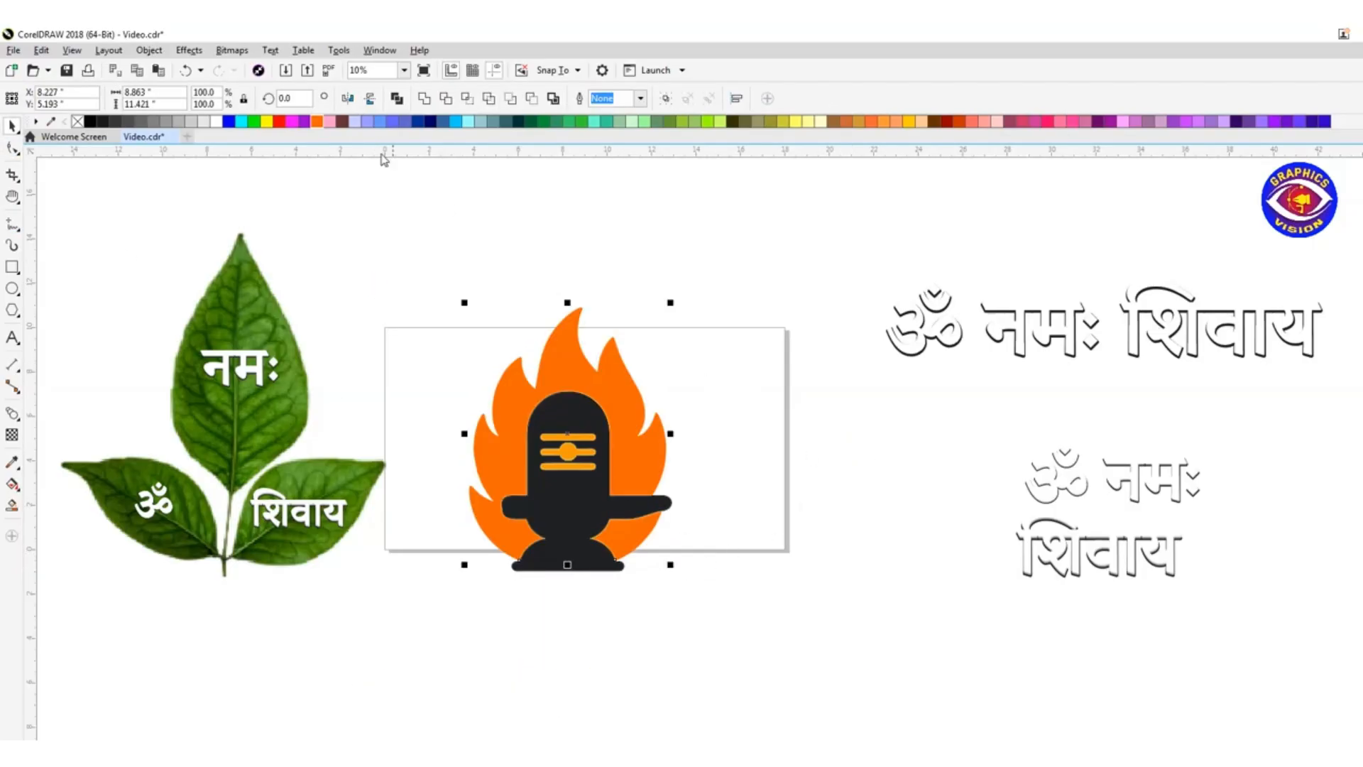
# Fill both flame pieces with an elliptical gradient running from orange to yellow (#FFFF00).
pyautogui.press('F11')
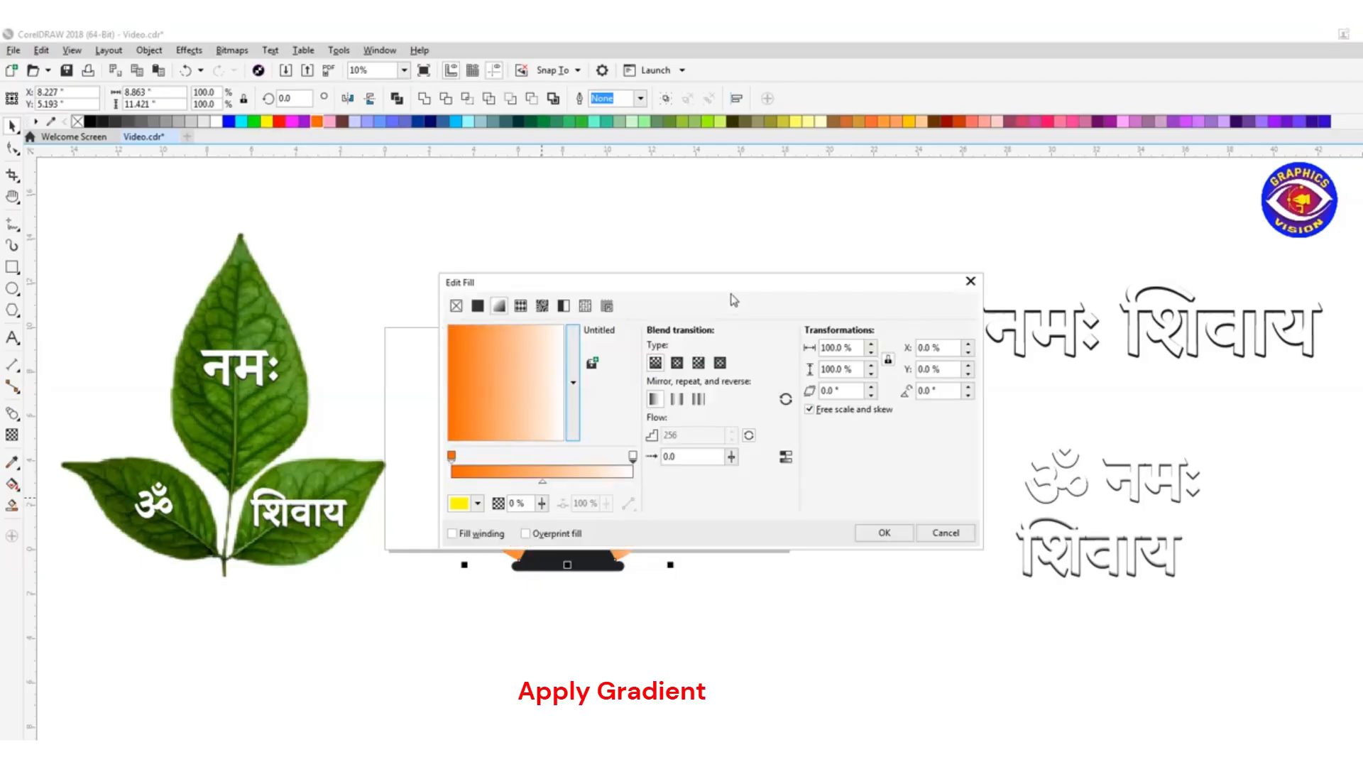
pyautogui.moveTo(671, 282); pyautogui.dragTo(1012, 186)
pyautogui.click(970, 359)
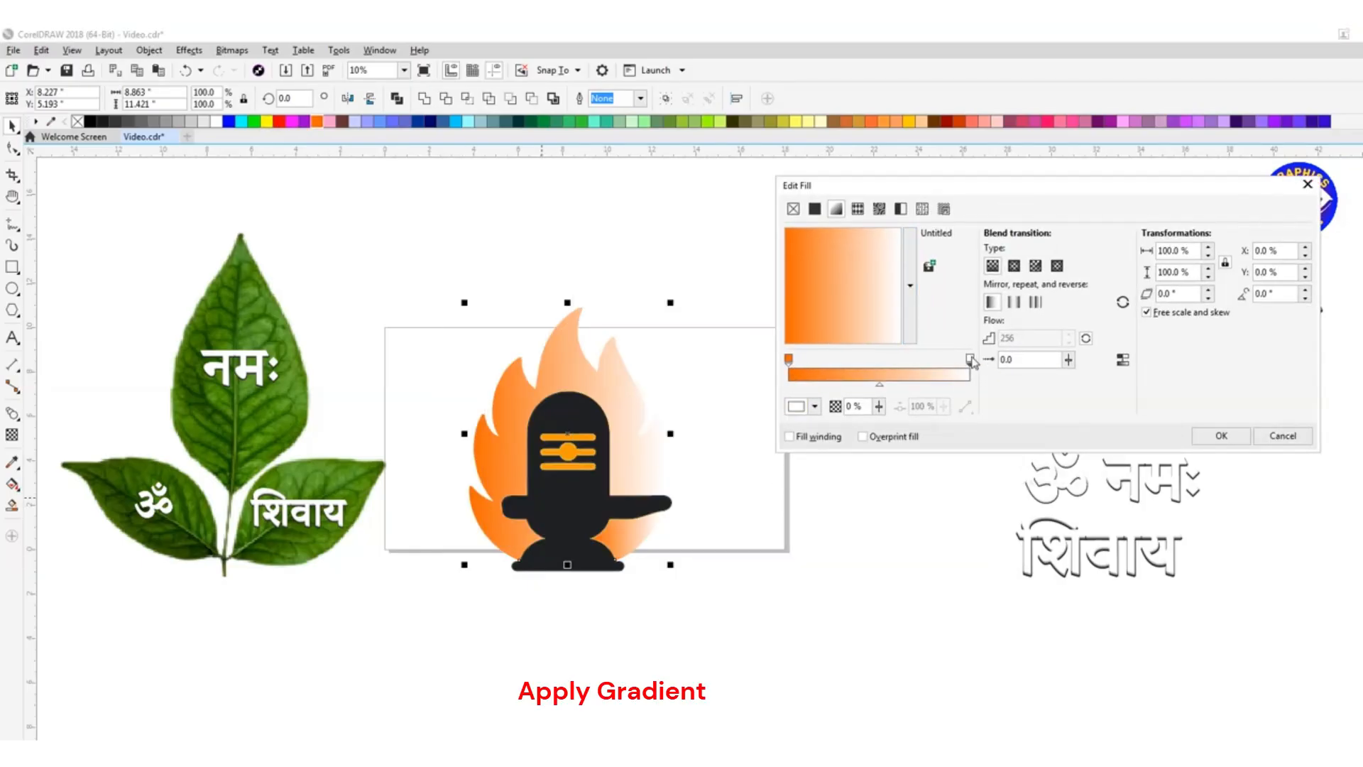
pyautogui.click(815, 407)
pyautogui.click(267, 123)
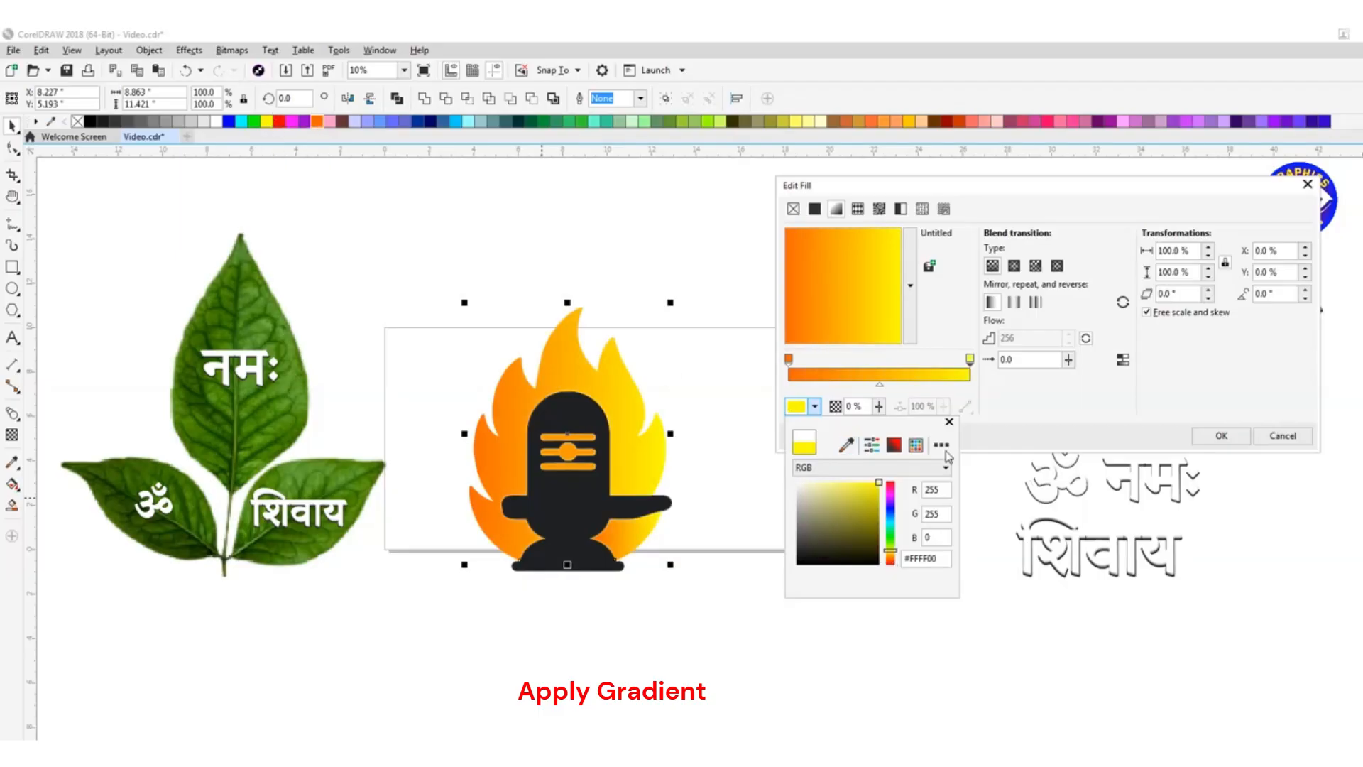
pyautogui.click(1021, 393)
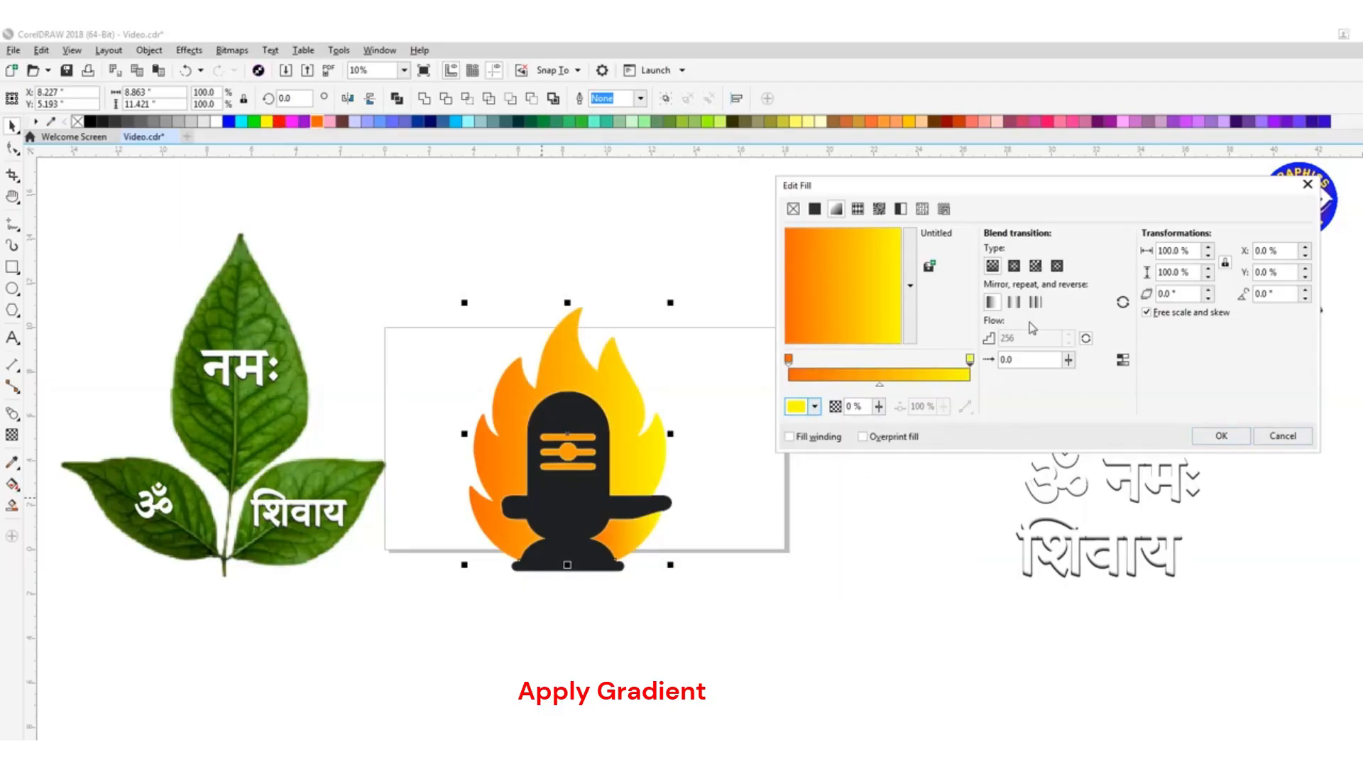
pyautogui.click(1014, 266)
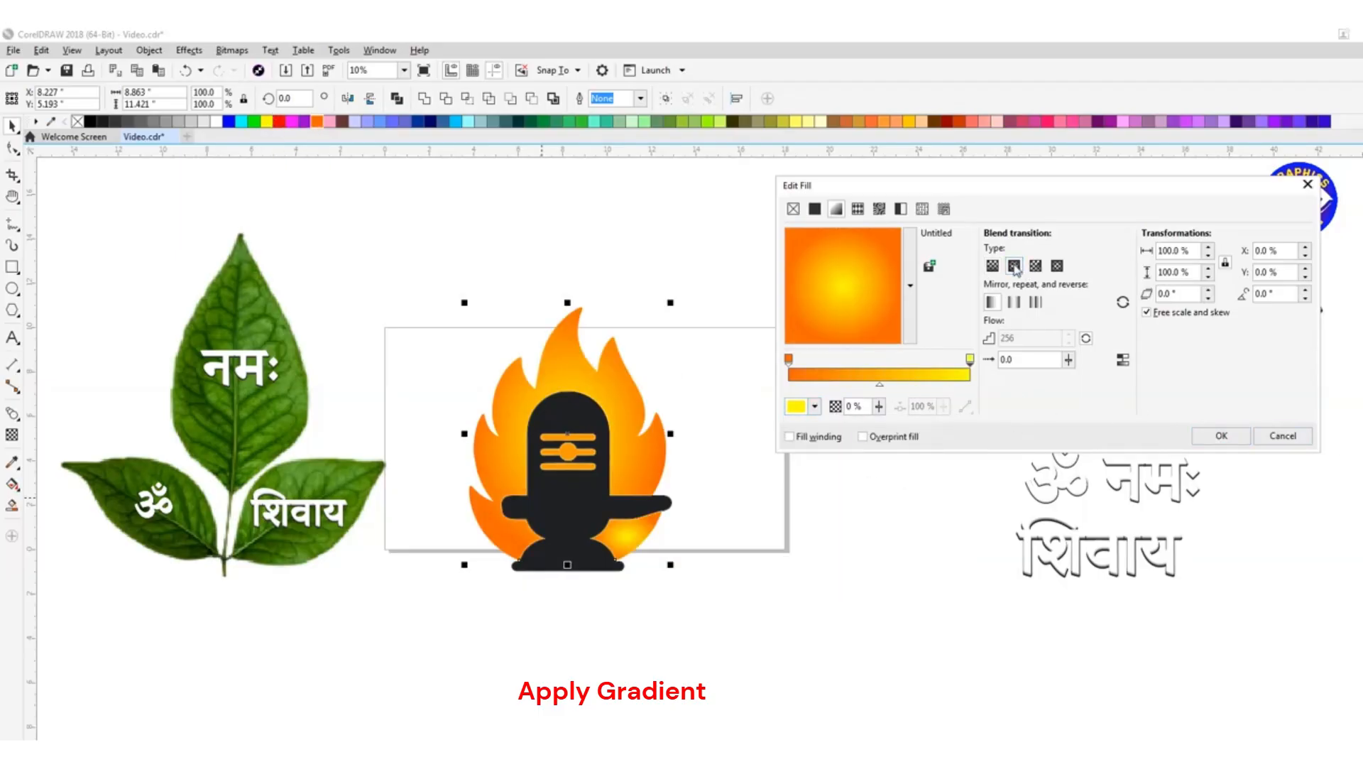
pyautogui.click(1220, 437)
# Move the whole शिवलिंग with its flames upward and enlarge it so its base sits near the page's lower edge.
pyautogui.moveTo(530, 430); pyautogui.dragTo(783, 654)
pyautogui.moveTo(578, 440); pyautogui.dragTo(598, 368)
pyautogui.moveTo(697, 503); pyautogui.dragTo(726, 541)
pyautogui.click(831, 472)
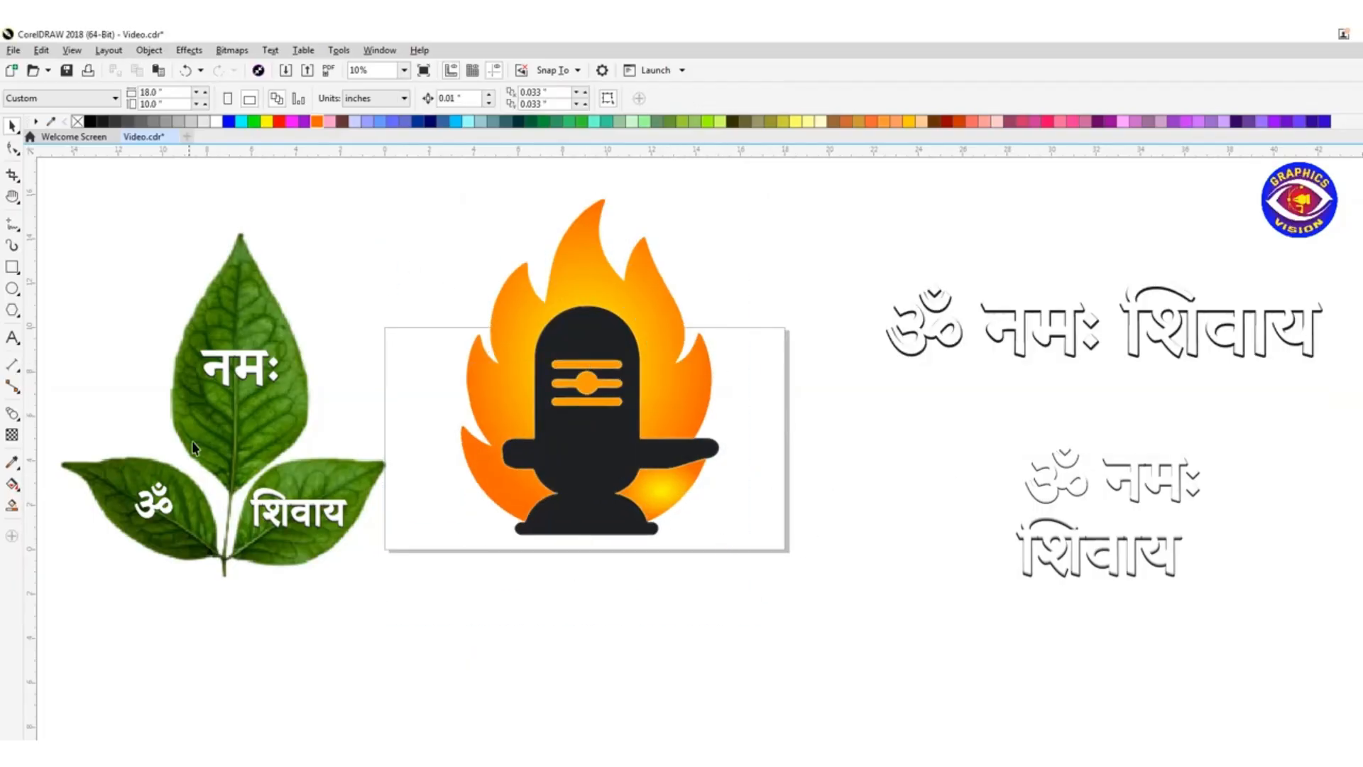
# Place a reduced copy of the lettered leaf at the lower left of the शिवलिंग base, rotated to about 21.7°.
pyautogui.click(237, 432)
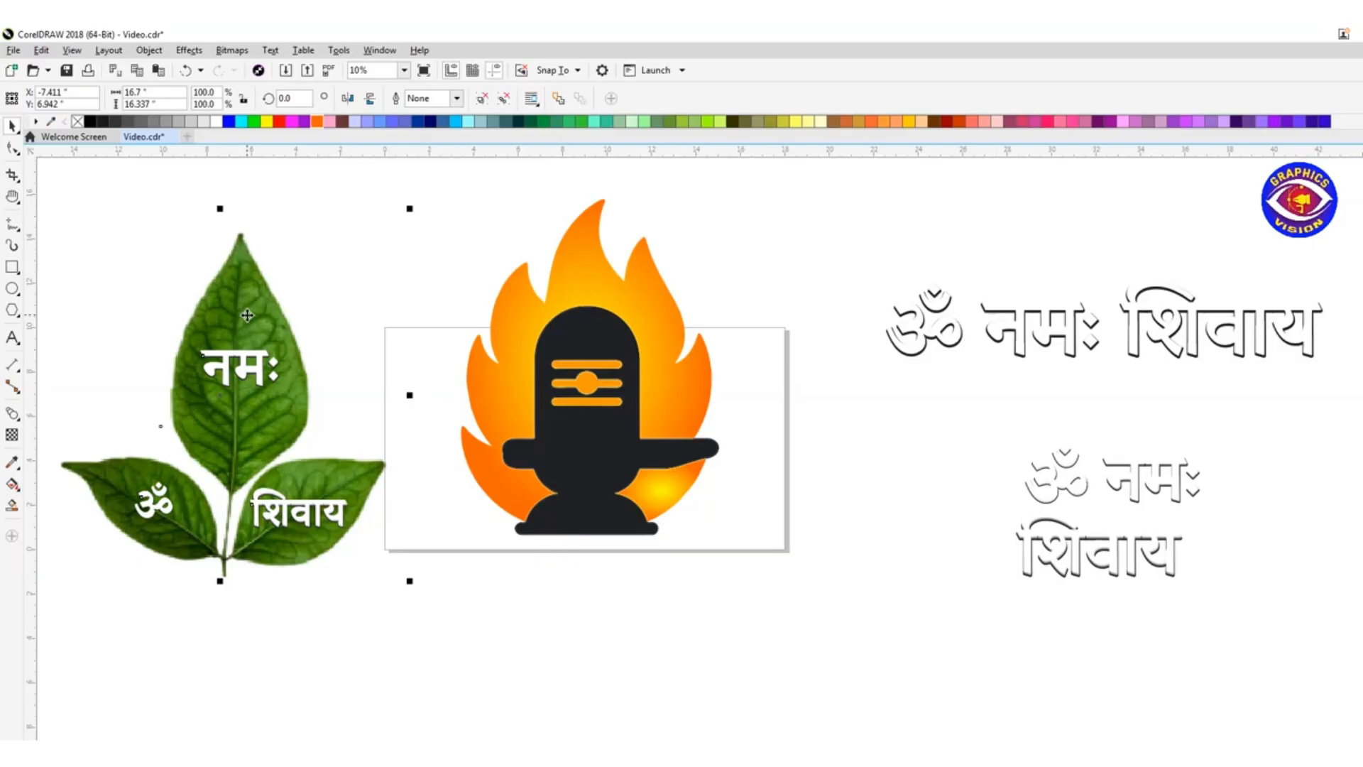
pyautogui.moveTo(247, 315); pyautogui.dragTo(738, 387)
pyautogui.moveTo(916, 292); pyautogui.dragTo(793, 406)
pyautogui.moveTo(744, 474); pyautogui.dragTo(501, 497)
pyautogui.click(492, 509)
pyautogui.moveTo(557, 561); pyautogui.dragTo(619, 534)
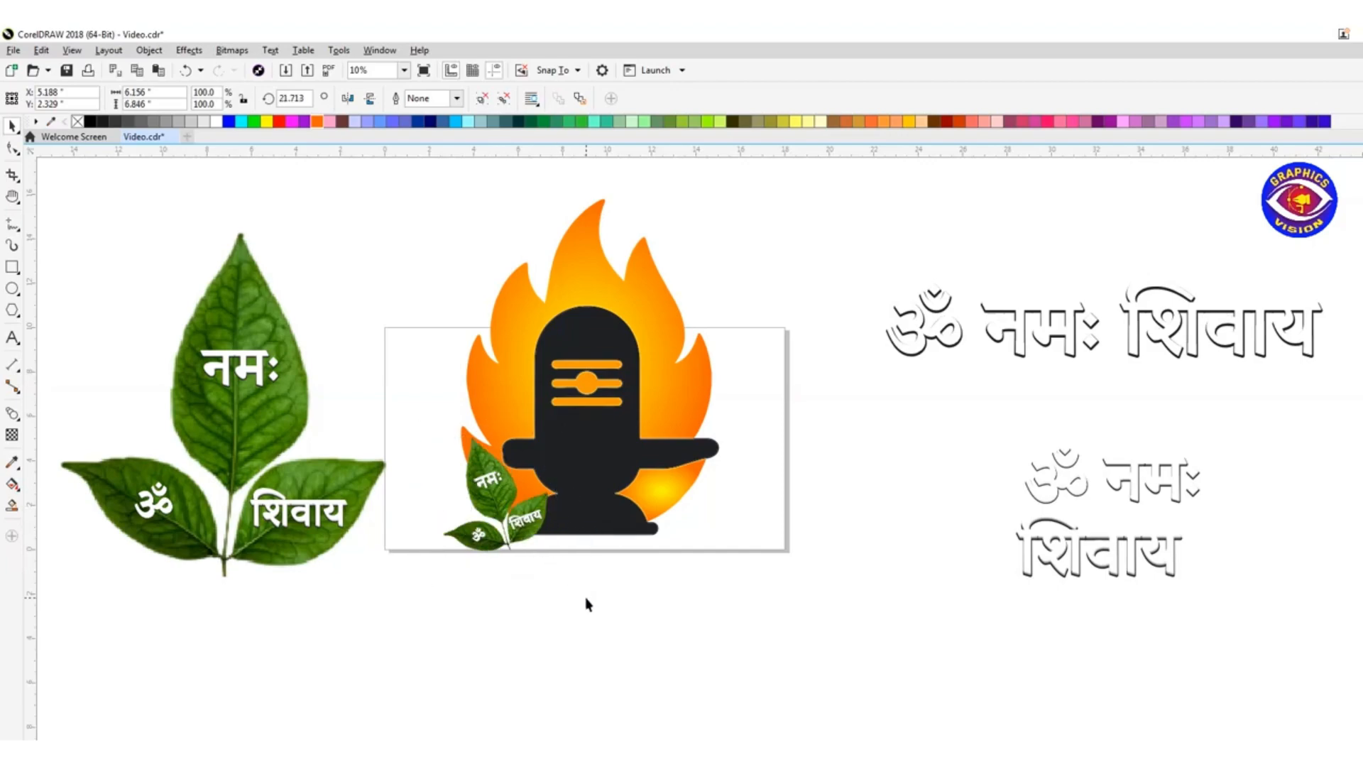
# Copy the small leaf to the middle of the शिवलिंग base and rotate the copy to about 2.2°.
pyautogui.click(489, 484)
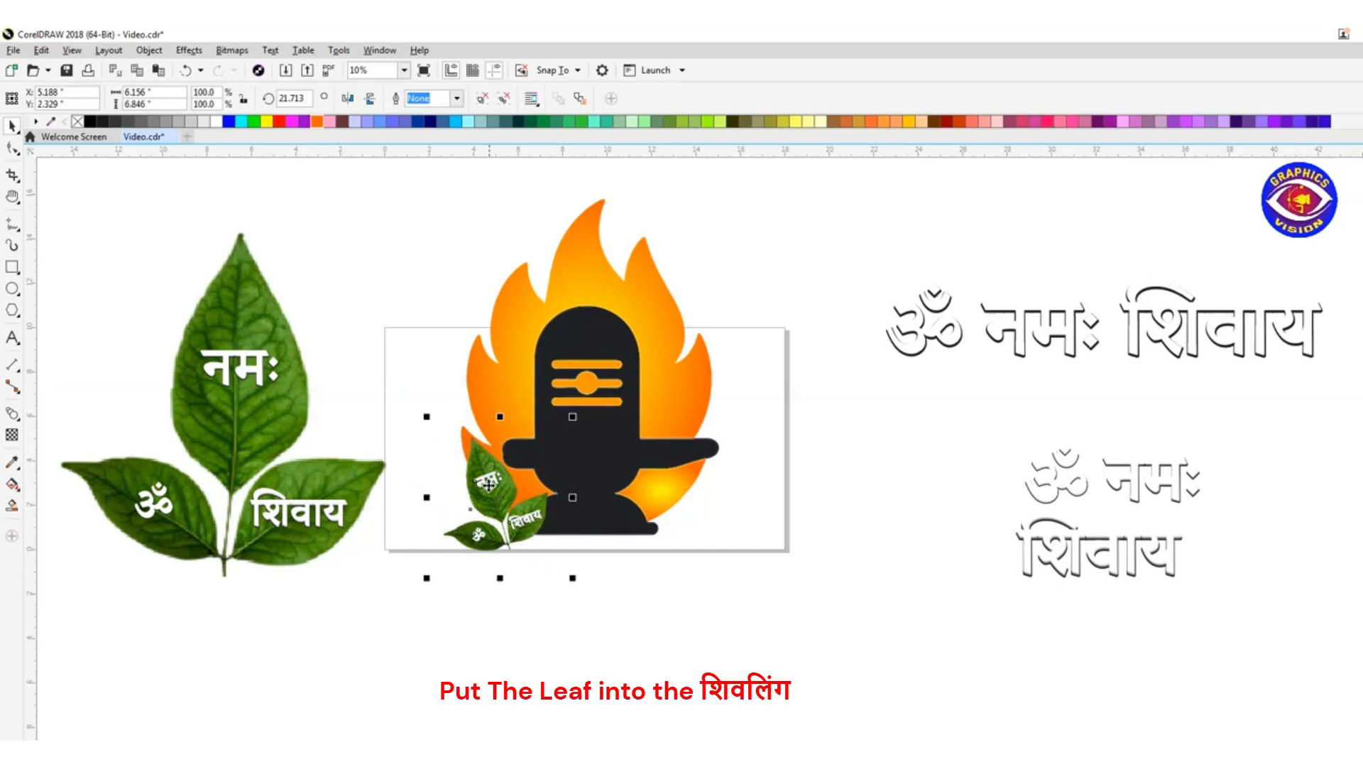
pyautogui.moveTo(488, 483); pyautogui.dragTo(581, 482)
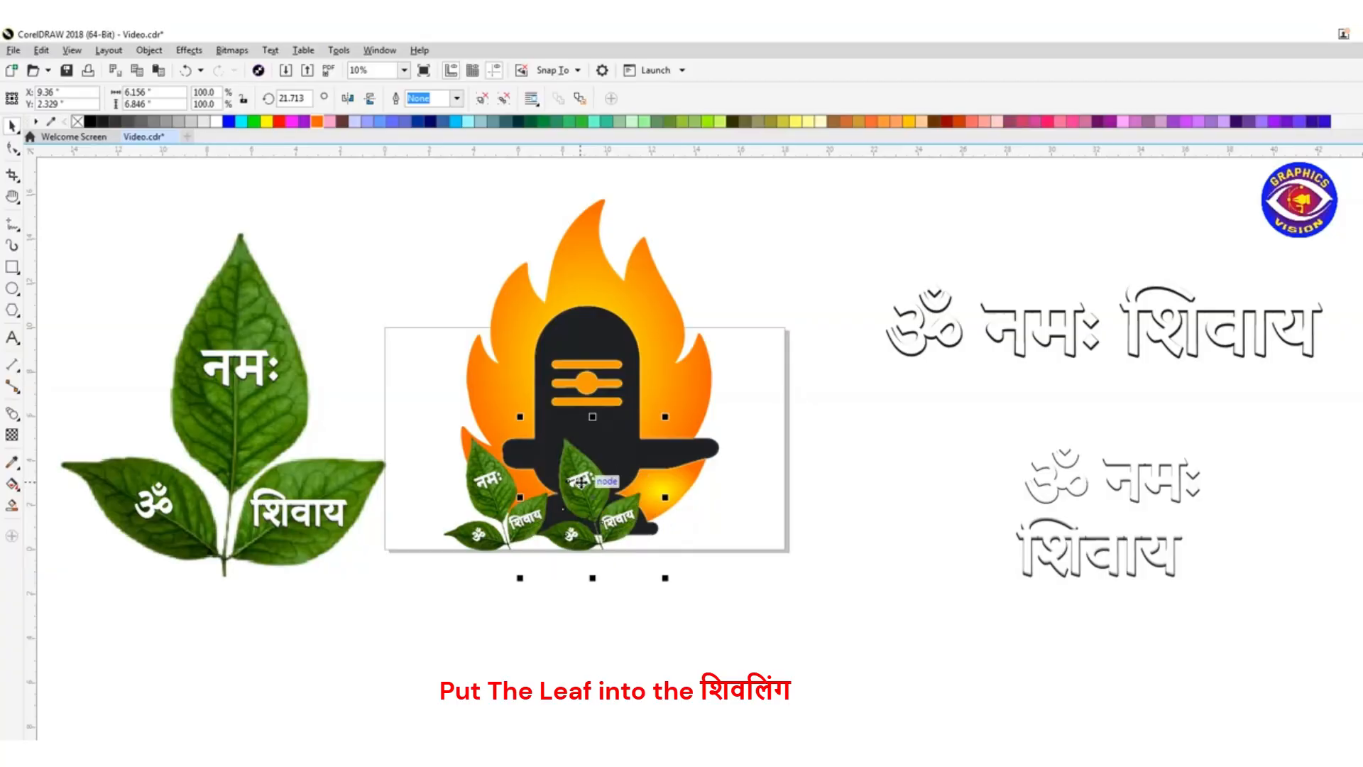
pyautogui.click(581, 482)
pyautogui.moveTo(659, 416)
pyautogui.mouseDown()
pyautogui.moveTo(678, 453)
pyautogui.moveTo(662, 431)
pyautogui.mouseUp()
pyautogui.click(589, 460)
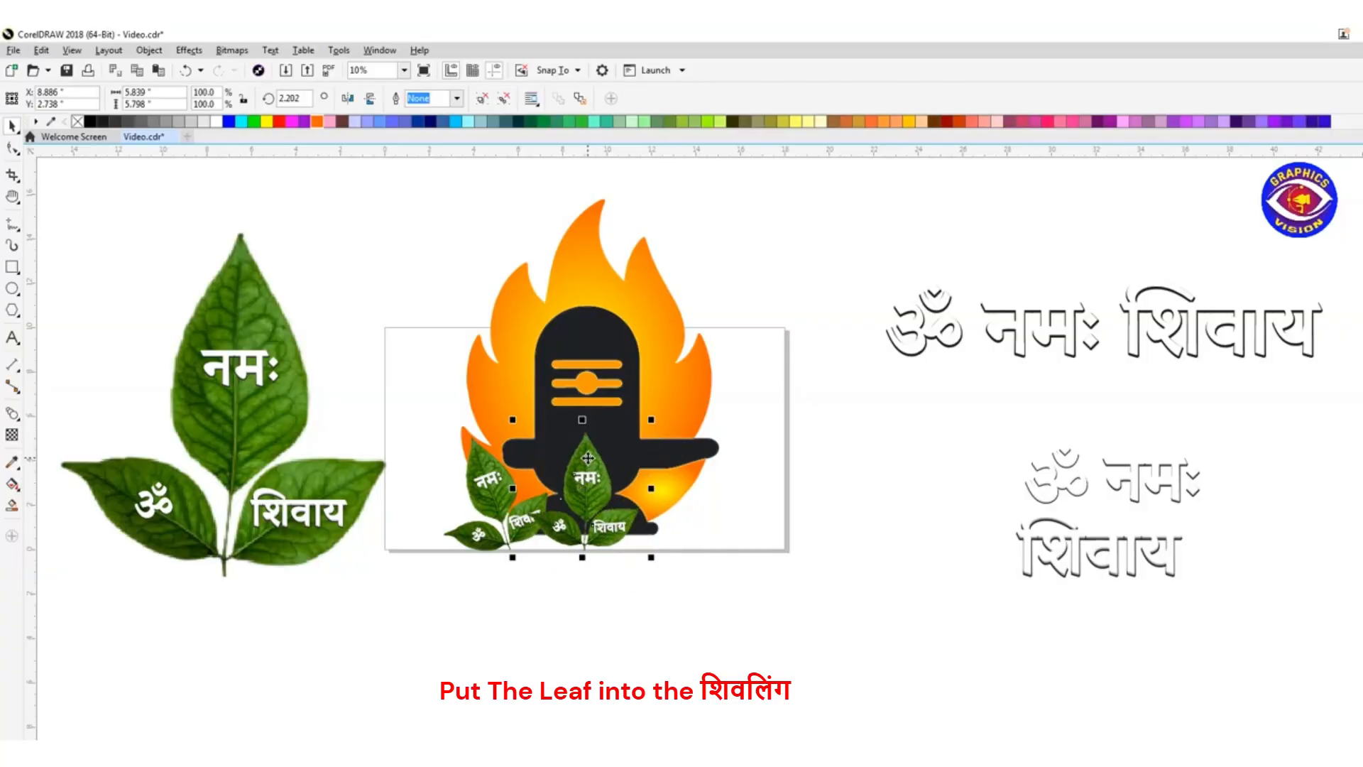
# Copy the middle leaf to the right side of the शिवलिंग base and tilt the leaves along the base.
pyautogui.moveTo(588, 458); pyautogui.dragTo(672, 461)
pyautogui.click(672, 460)
pyautogui.moveTo(737, 422); pyautogui.dragTo(745, 462)
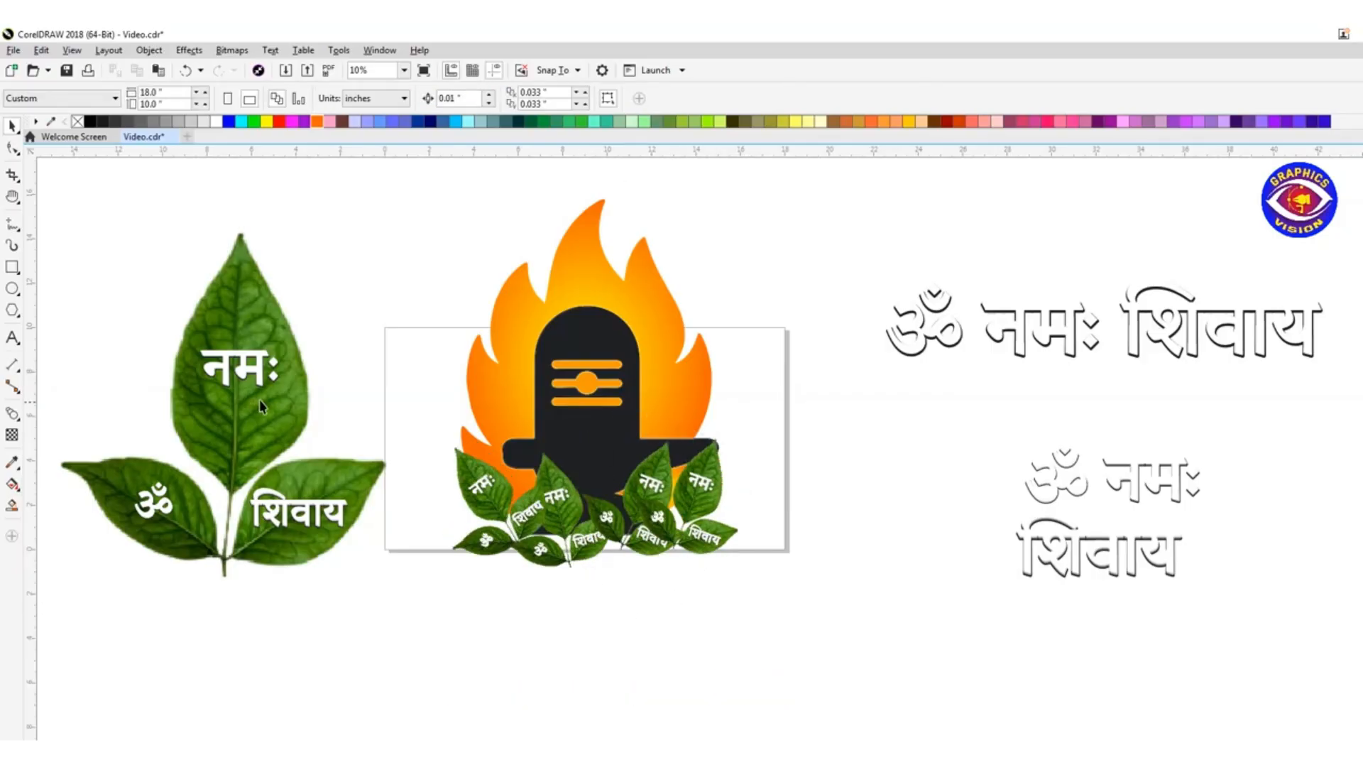
# Shrink the large lettered leaf and move it off the page beside the spare blended words.
pyautogui.click(261, 406)
pyautogui.moveTo(411, 210); pyautogui.dragTo(345, 307)
pyautogui.moveTo(225, 364); pyautogui.dragTo(1246, 506)
pyautogui.click(876, 456)
# Add a preset drop shadow to the leftmost small leaf and direct it toward the leaf's lower left.
pyautogui.click(490, 507)
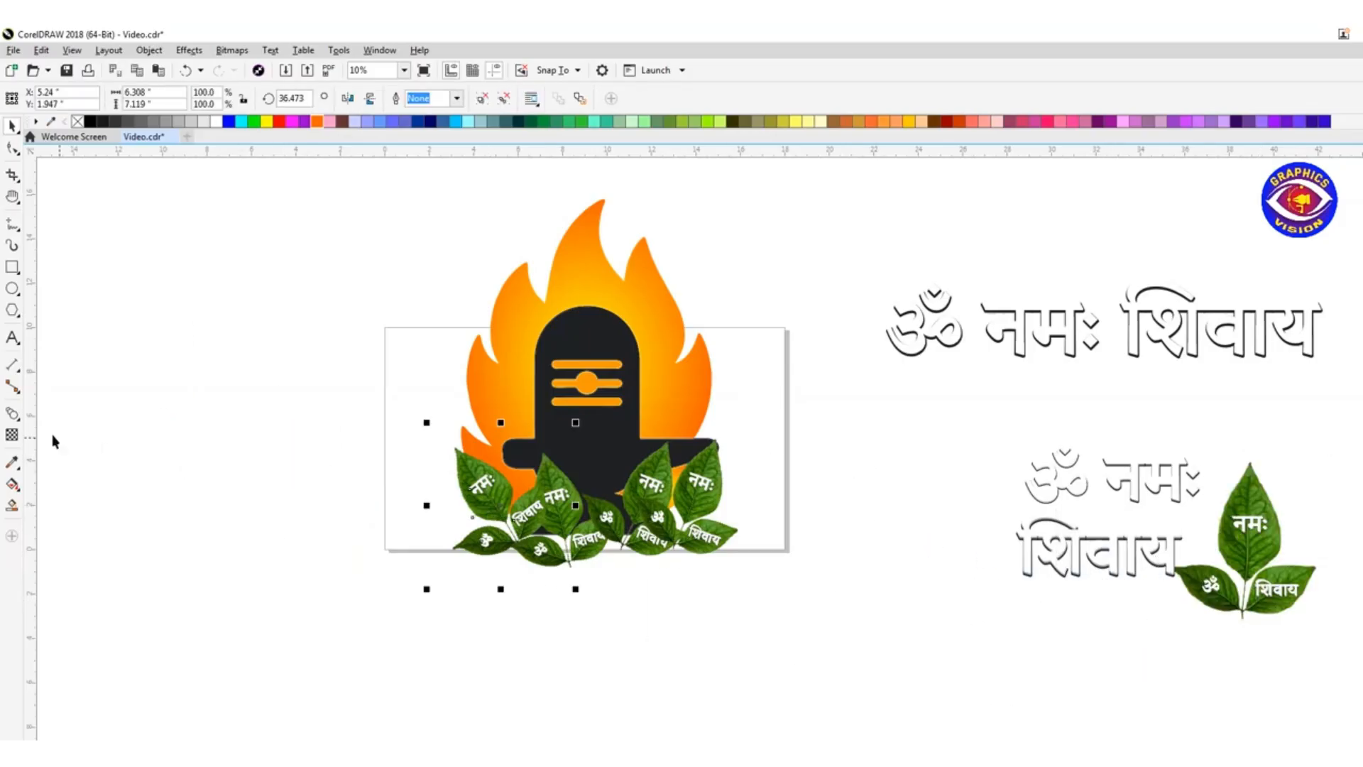
pyautogui.click(12, 435)
pyautogui.click(64, 411)
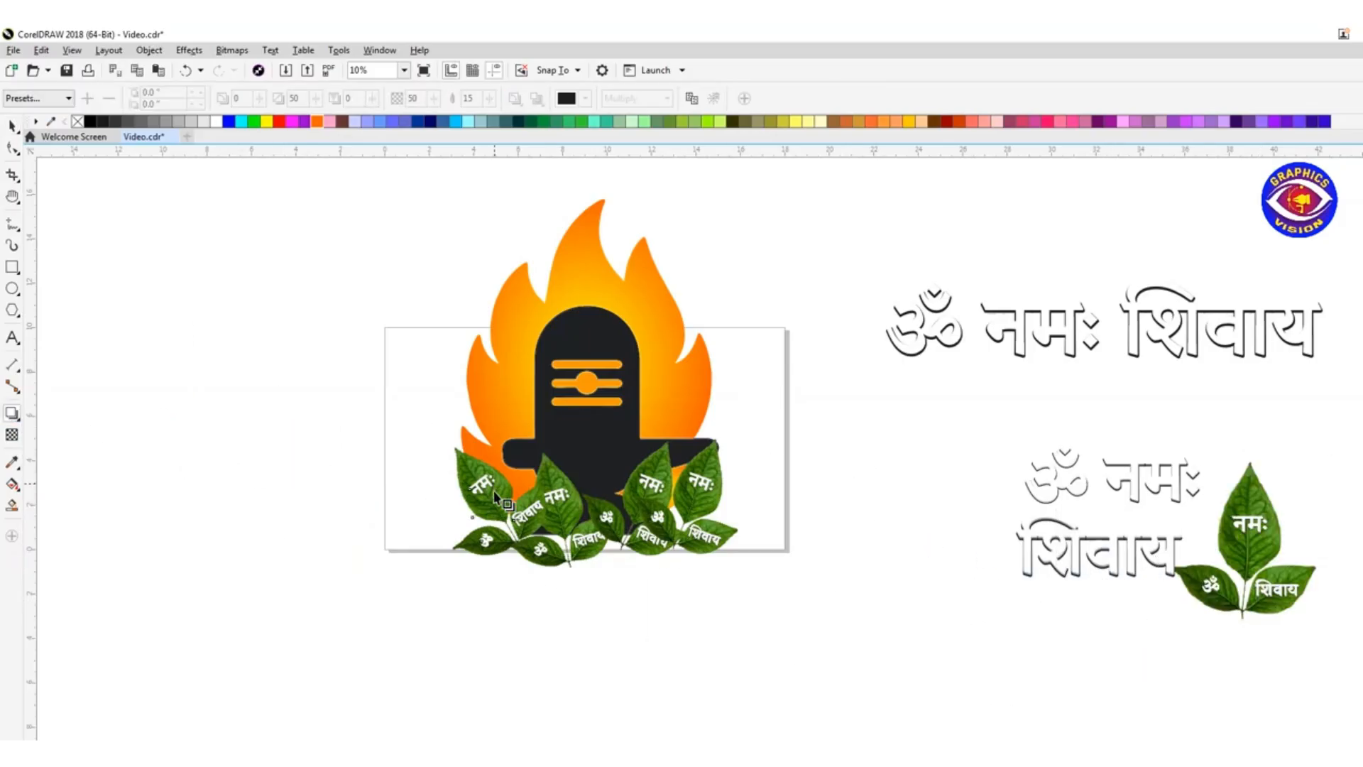
pyautogui.moveTo(495, 495); pyautogui.dragTo(508, 572)
pyautogui.hotkey('ctrl', 'z')
pyautogui.click(57, 101)
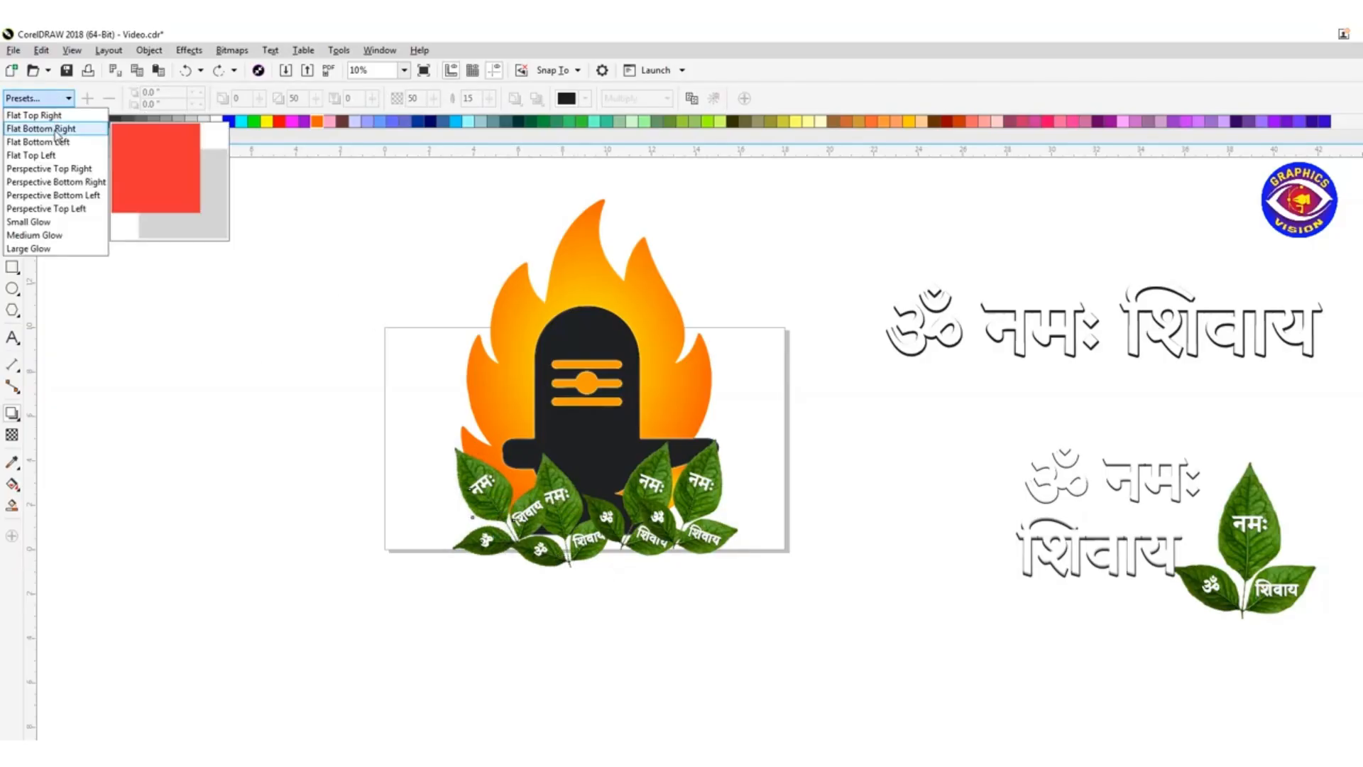
pyautogui.click(56, 155)
pyautogui.moveTo(501, 505); pyautogui.dragTo(461, 578)
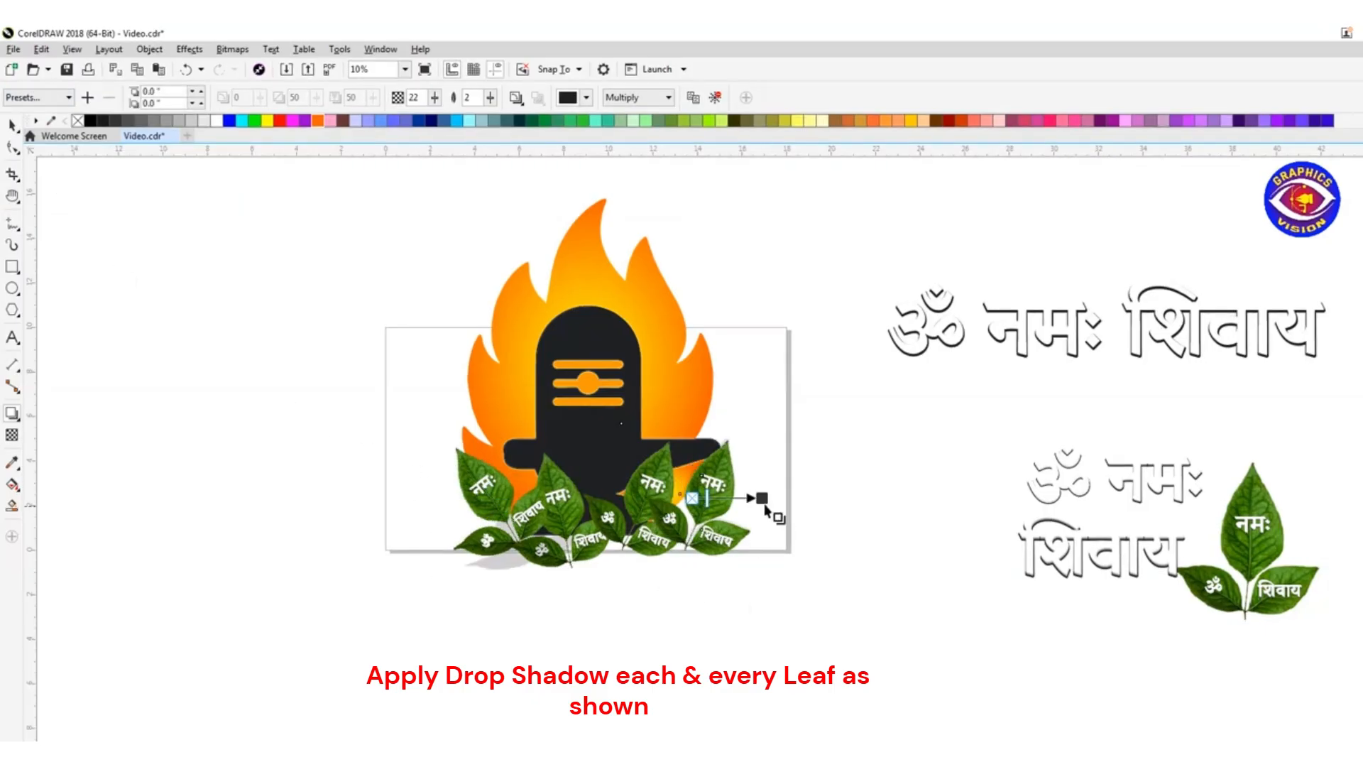
# Offset the rightmost leaf's drop shadow down and right by about 0.265 by 0.277 inches with an opacity of 35.
pyautogui.moveTo(760, 500); pyautogui.dragTo(767, 576)
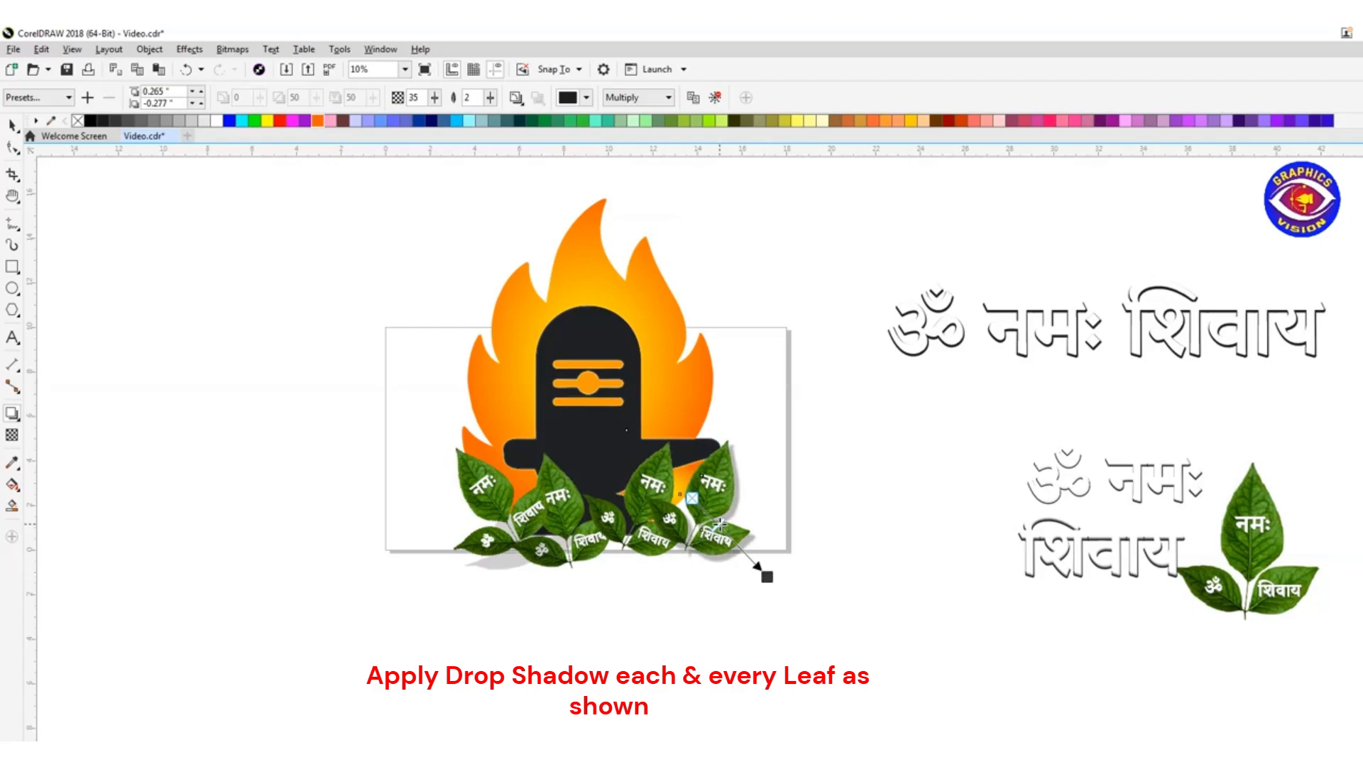
pyautogui.press('space')
pyautogui.click(727, 595)
pyautogui.click(589, 538)
pyautogui.click(769, 618)
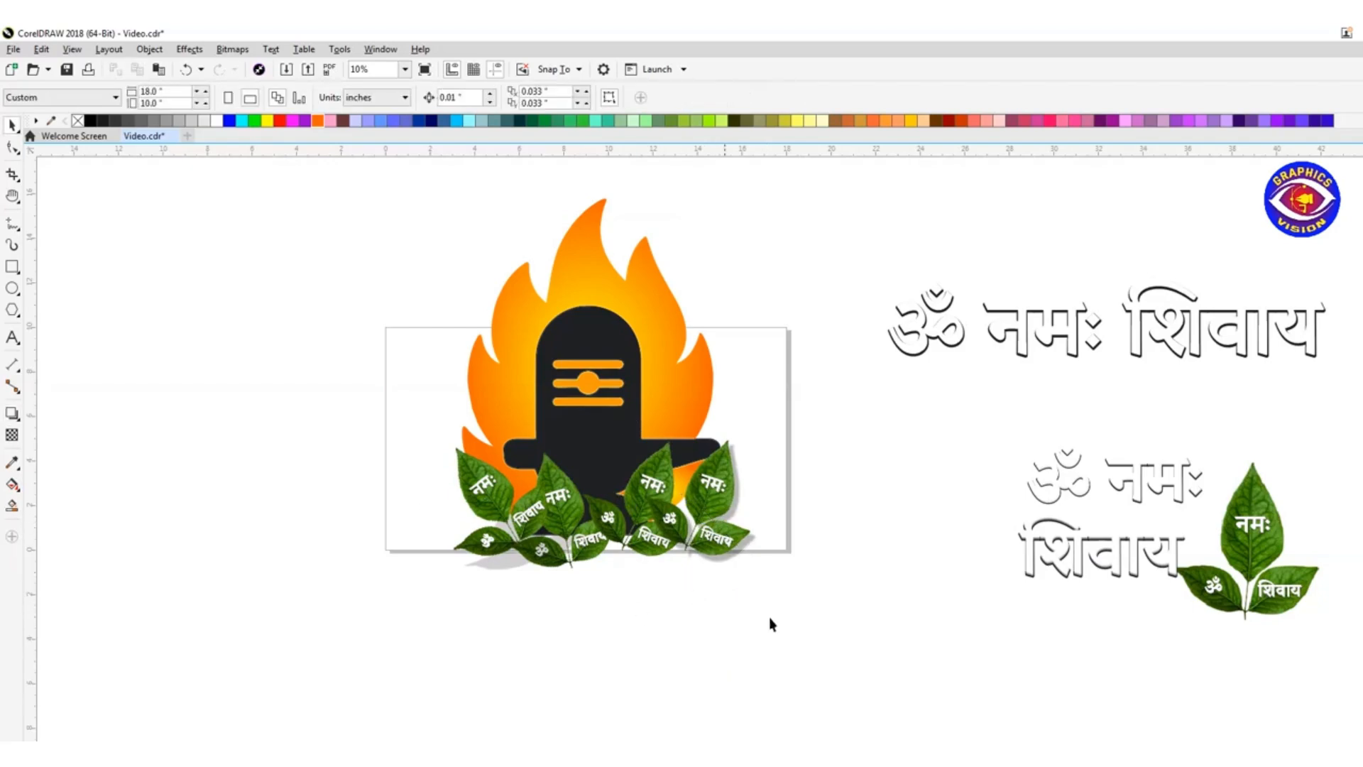
# Add a Perspective Bottom Left drop shadow to the second leaf from the right and pull it up beneath the leaf.
pyautogui.click(618, 531)
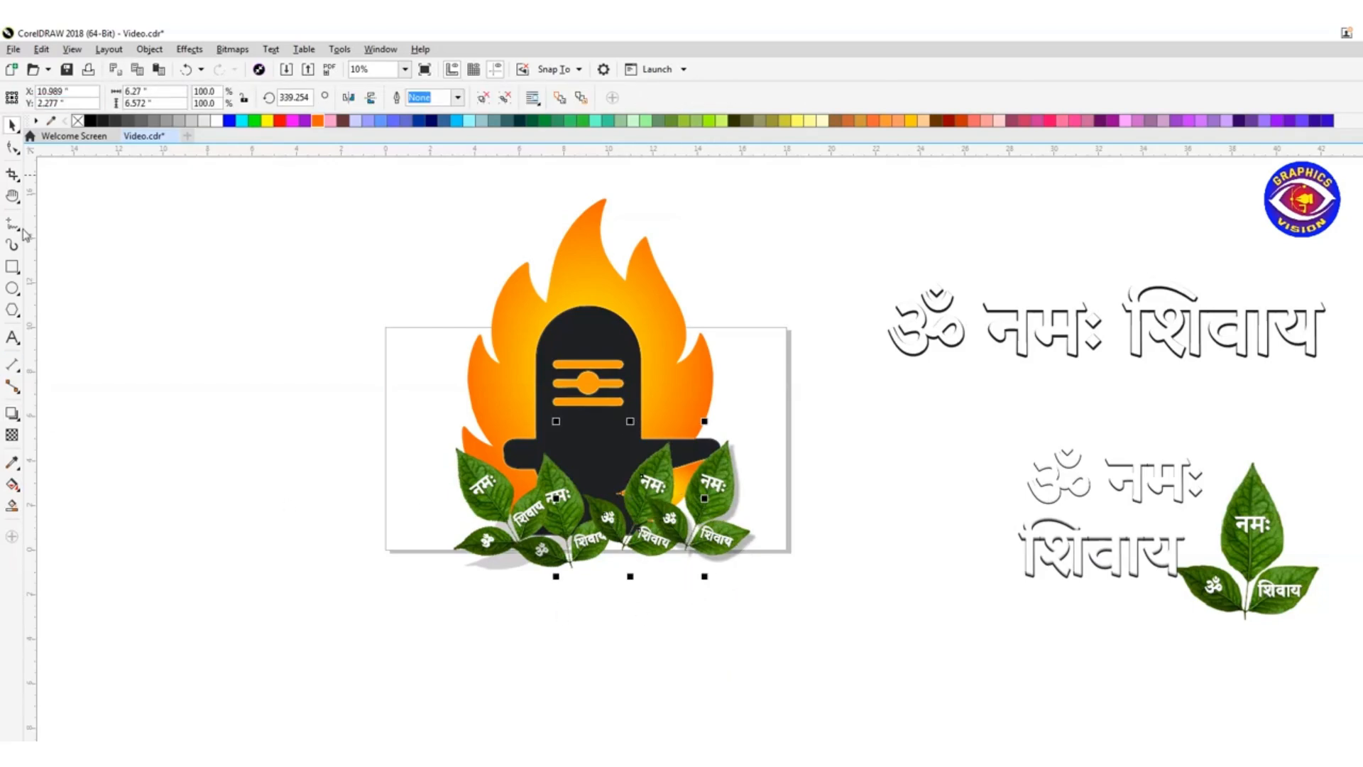
pyautogui.click(12, 414)
pyautogui.click(39, 97)
pyautogui.click(54, 192)
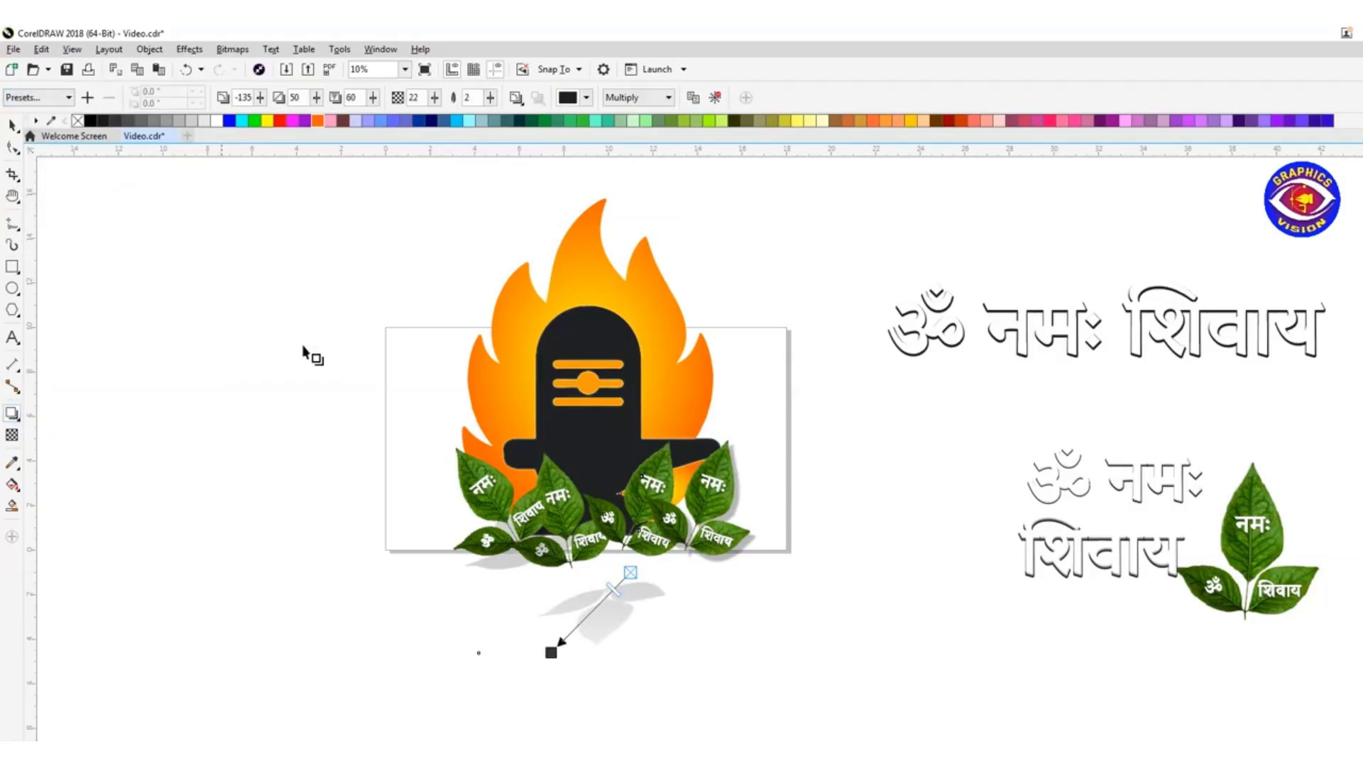
pyautogui.moveTo(609, 597)
pyautogui.mouseDown()
pyautogui.moveTo(639, 542)
pyautogui.moveTo(631, 500)
pyautogui.moveTo(646, 578)
pyautogui.moveTo(625, 552)
pyautogui.moveTo(606, 583)
pyautogui.mouseUp()
pyautogui.press('space')
pyautogui.click(606, 583)
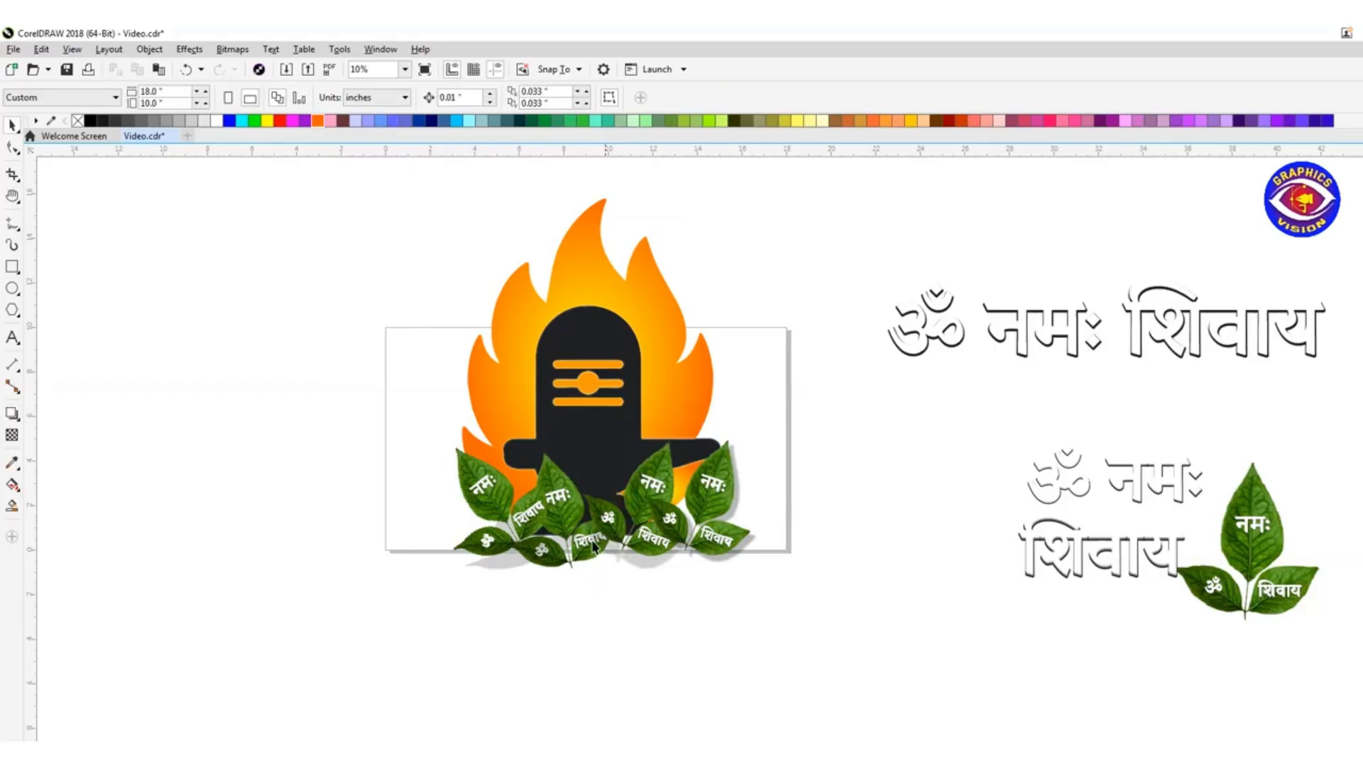
# Apply the Perspective Bottom Left drop shadow to a leaf on the left side of the शिवलिंग base.
pyautogui.click(581, 545)
pyautogui.click(12, 414)
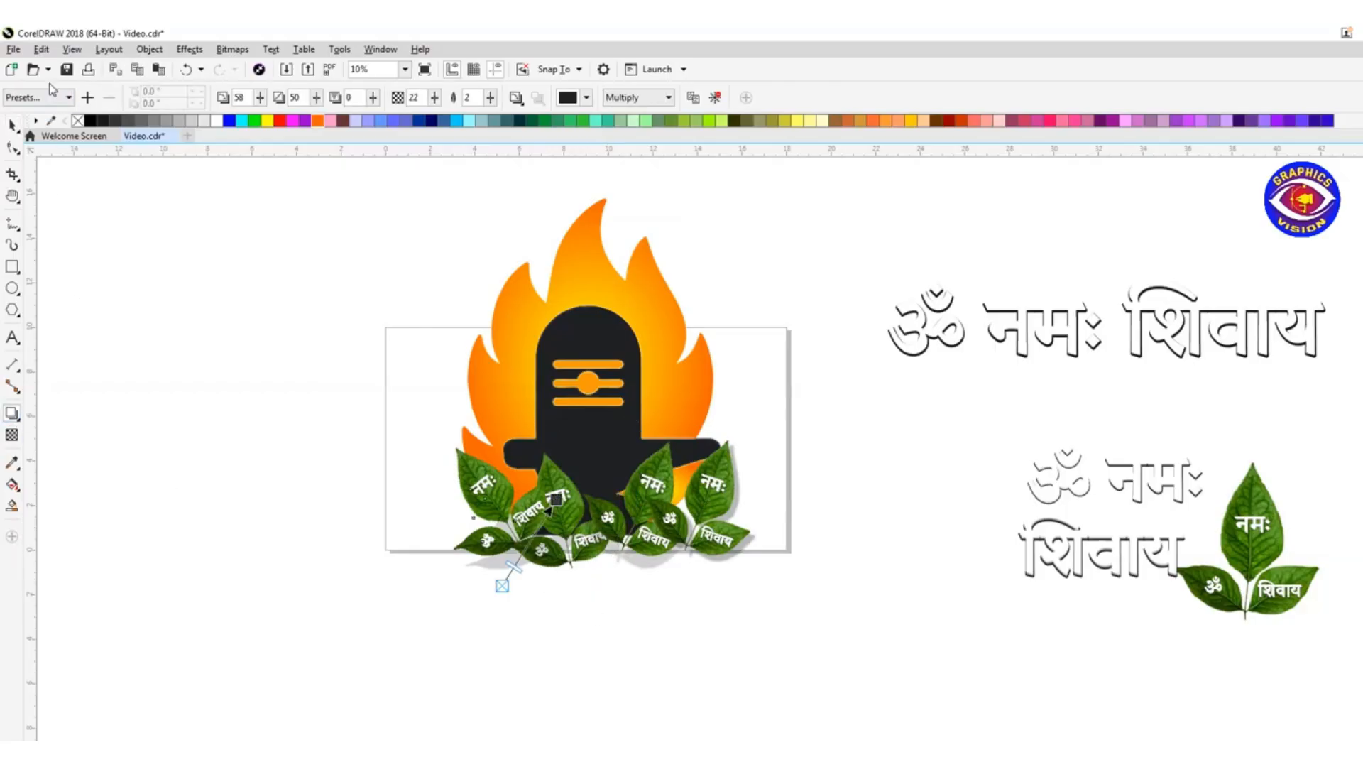
pyautogui.click(54, 95)
pyautogui.click(65, 199)
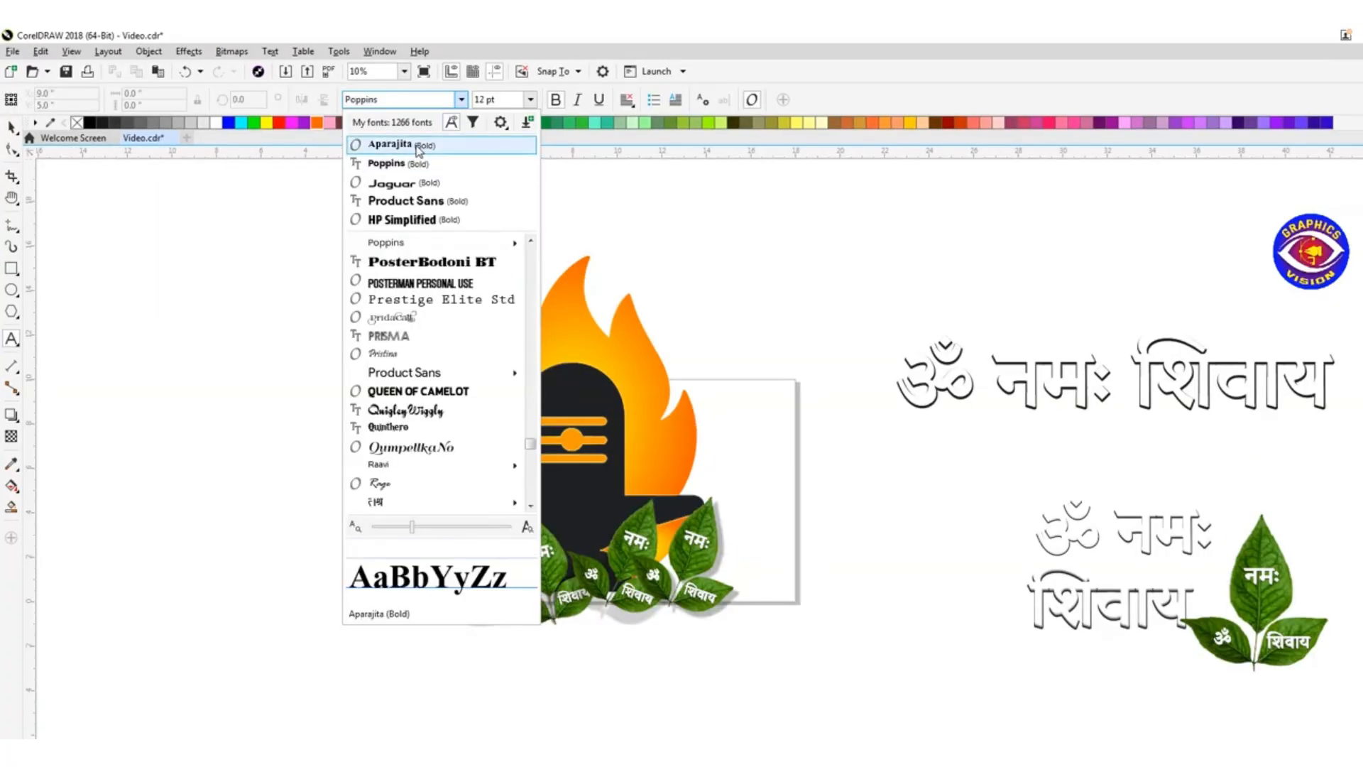
# Add the text "हर हर महादेव" left of the flames in the Aparajita bold font, enlarged to about 228 pt.
pyautogui.write('हर हर महादेव')
pyautogui.click(10, 127)
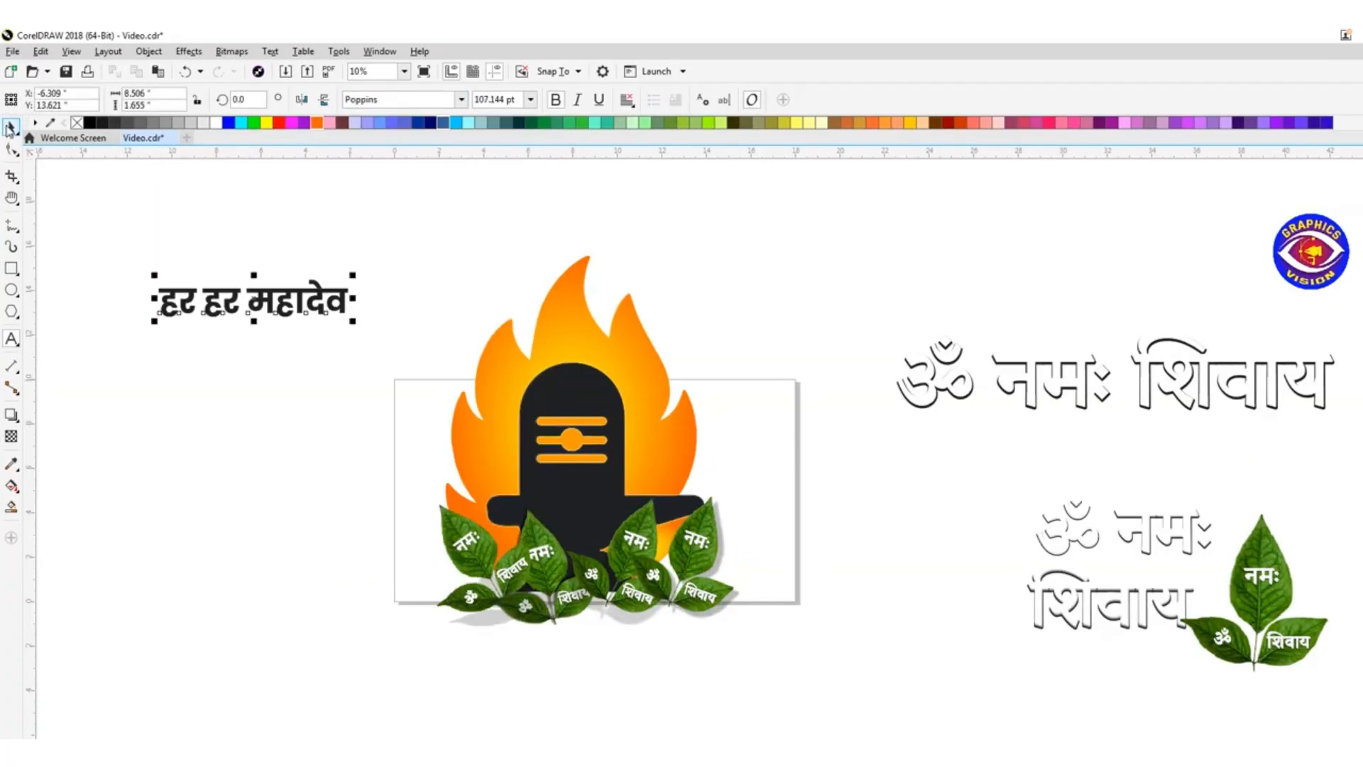
pyautogui.doubleClick(336, 292)
pyautogui.moveTo(344, 294); pyautogui.dragTo(128, 281)
pyautogui.click(461, 99)
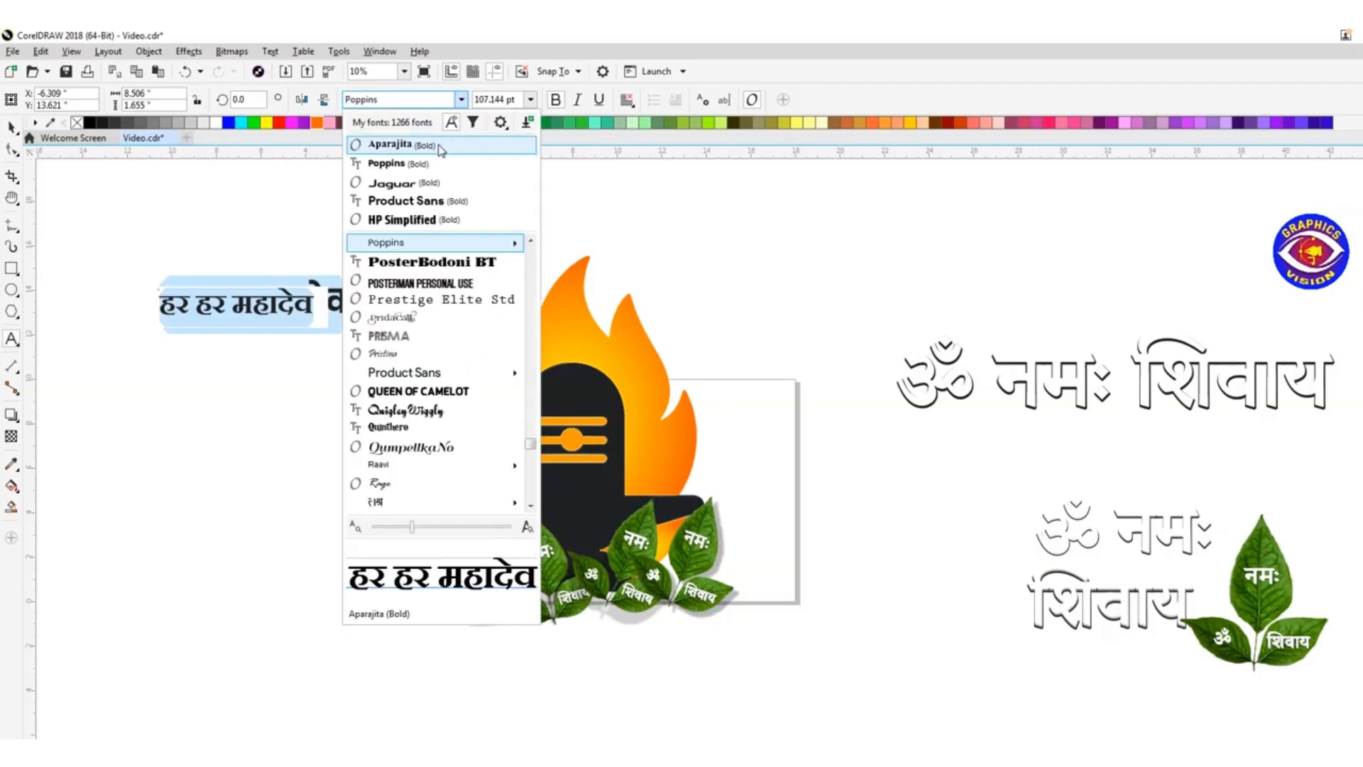
pyautogui.click(440, 145)
pyautogui.click(10, 128)
pyautogui.moveTo(325, 340); pyautogui.dragTo(408, 335)
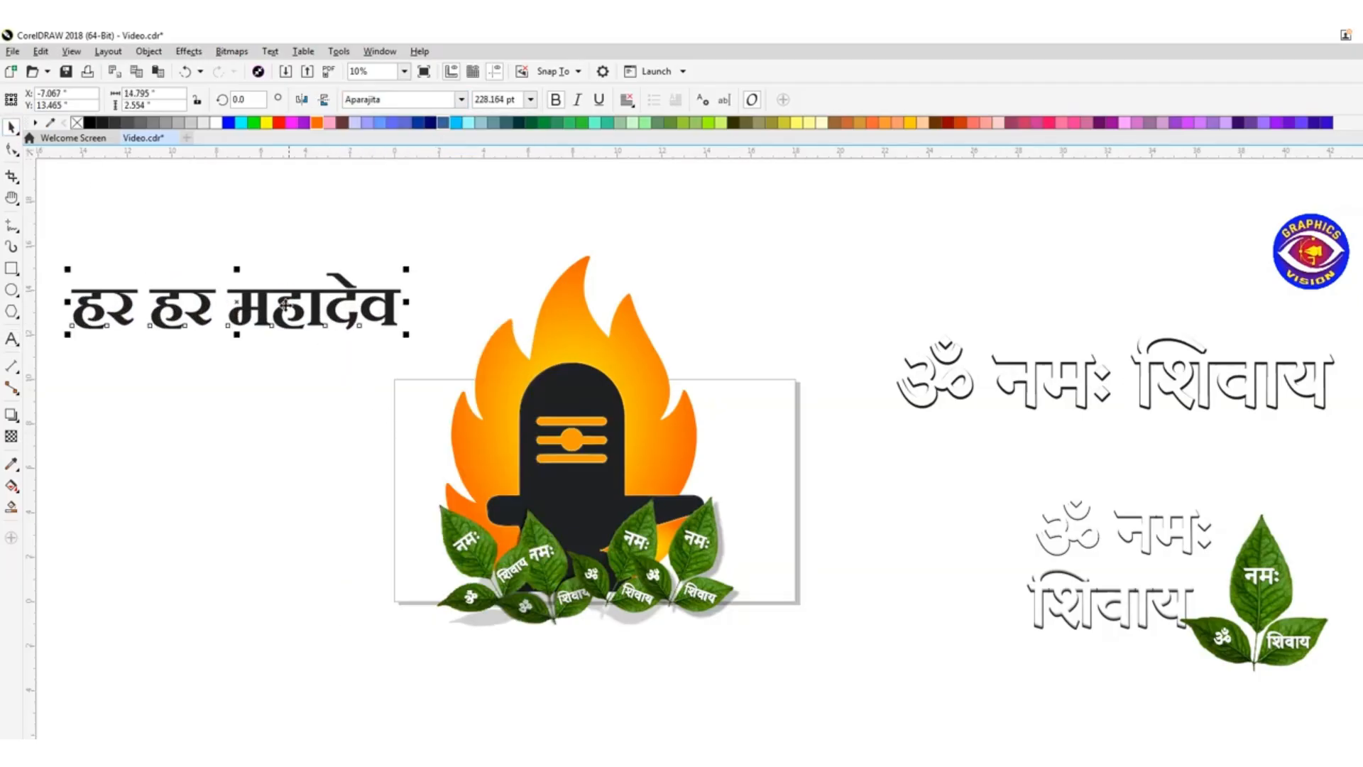
# Move the "हर हर महादेव" title down beside the leaves and draw a circle about 13.8 inches across over the flames.
pyautogui.moveTo(285, 304); pyautogui.dragTo(279, 585)
pyautogui.click(288, 318)
pyautogui.press('F7')
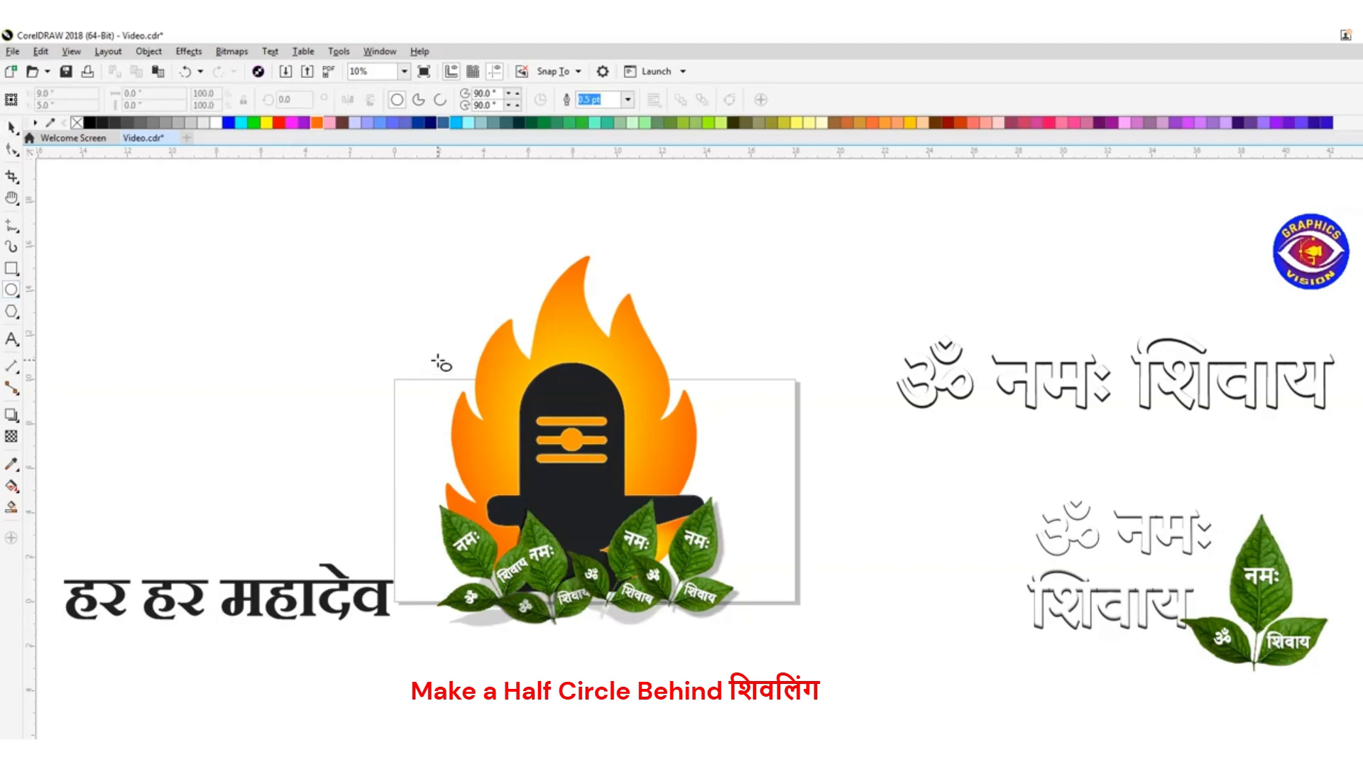
pyautogui.moveTo(503, 344); pyautogui.dragTo(657, 496)
pyautogui.press('space')
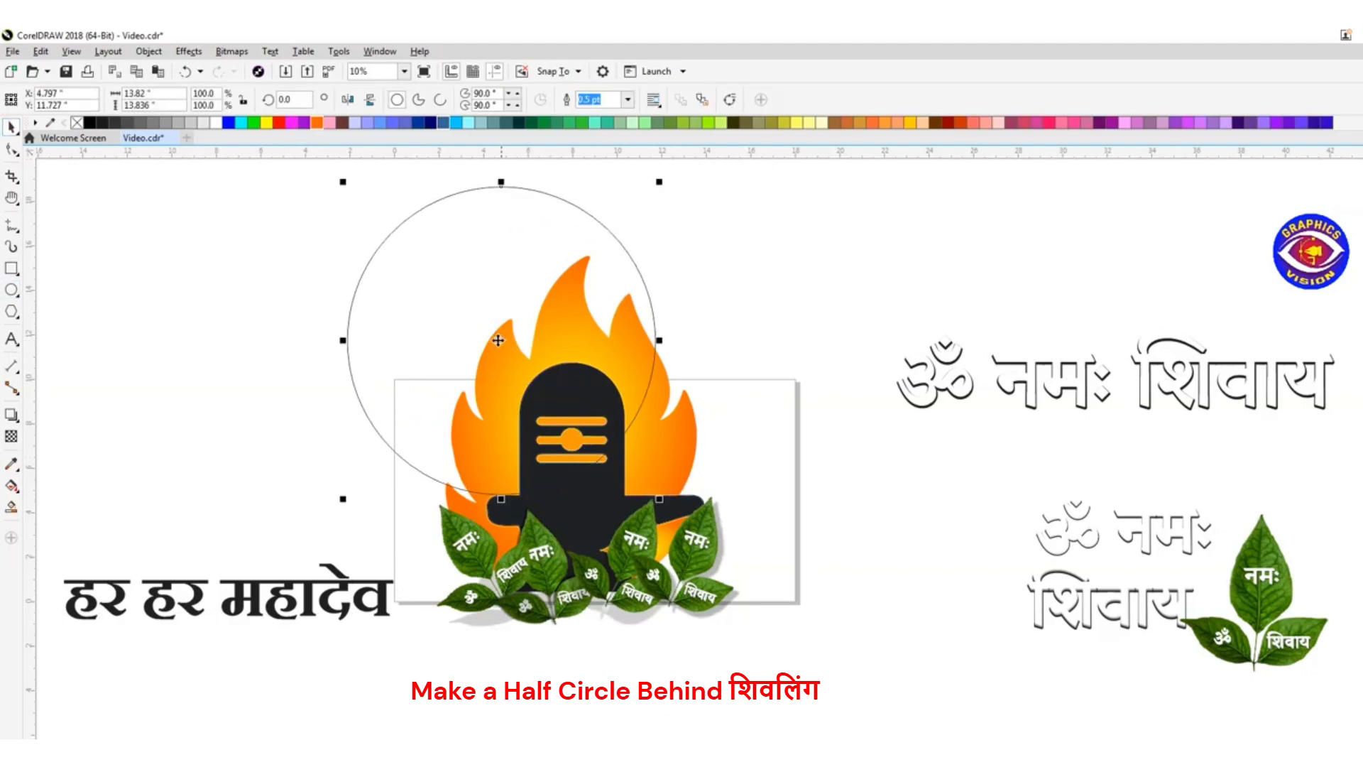
# Centre the circle around the flames and शिवलिंग, and widen it to about 14.4 inches.
pyautogui.moveTo(514, 358); pyautogui.dragTo(570, 390)
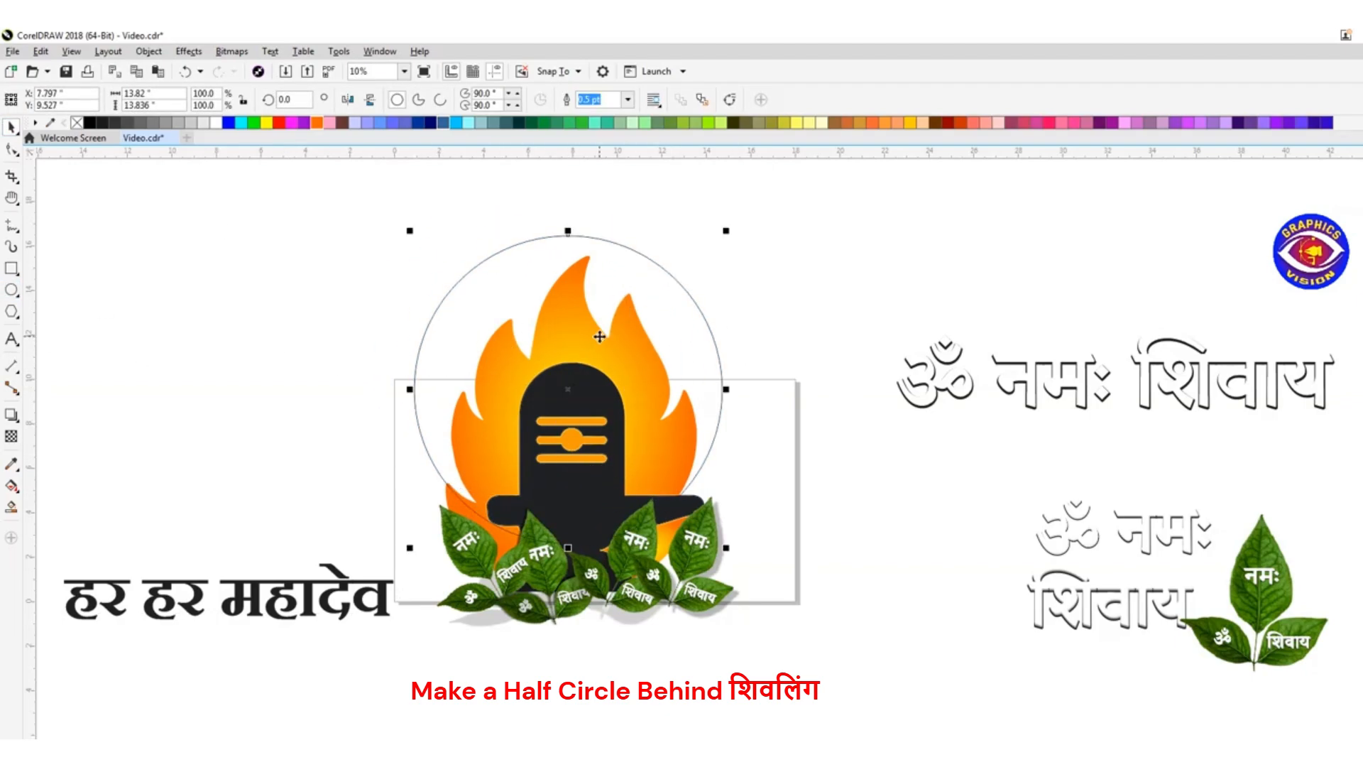
pyautogui.moveTo(600, 337); pyautogui.dragTo(605, 343)
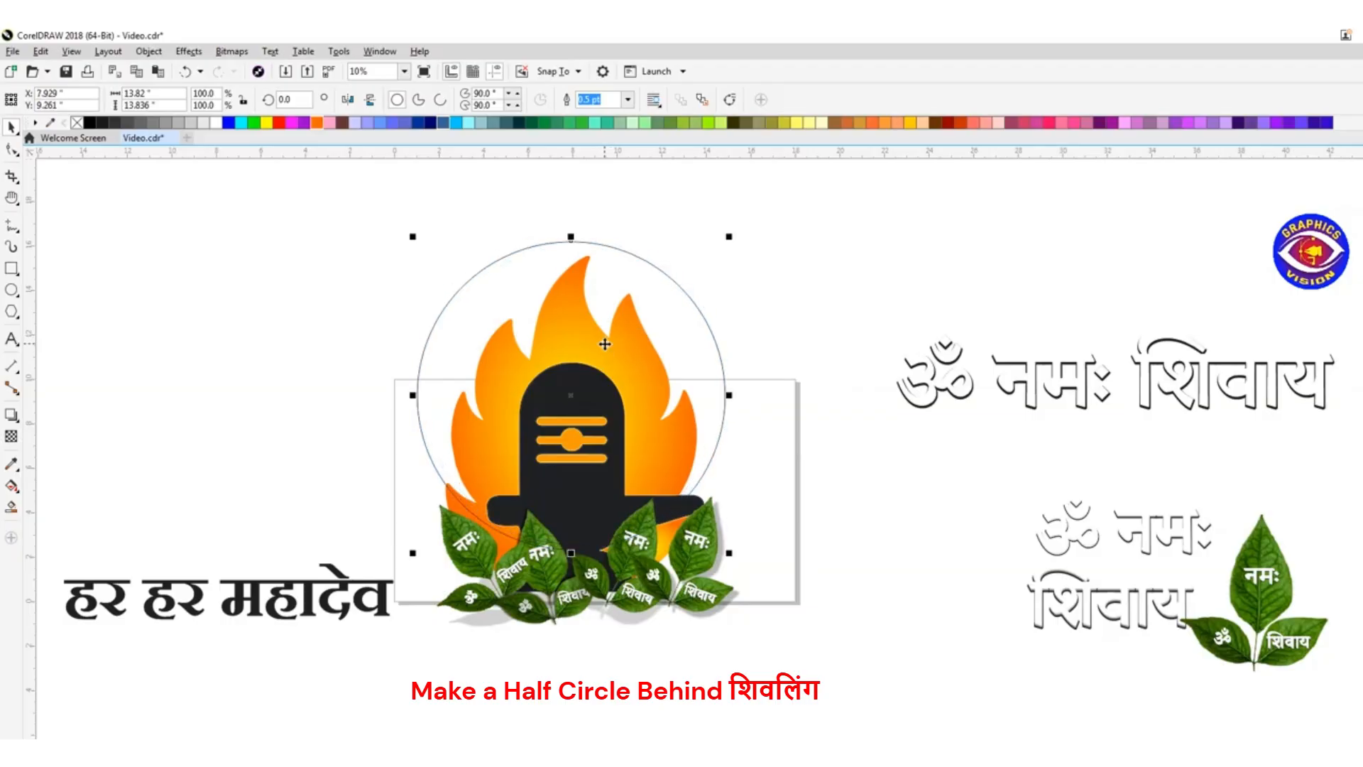
pyautogui.press('Right')
pyautogui.press('Right')
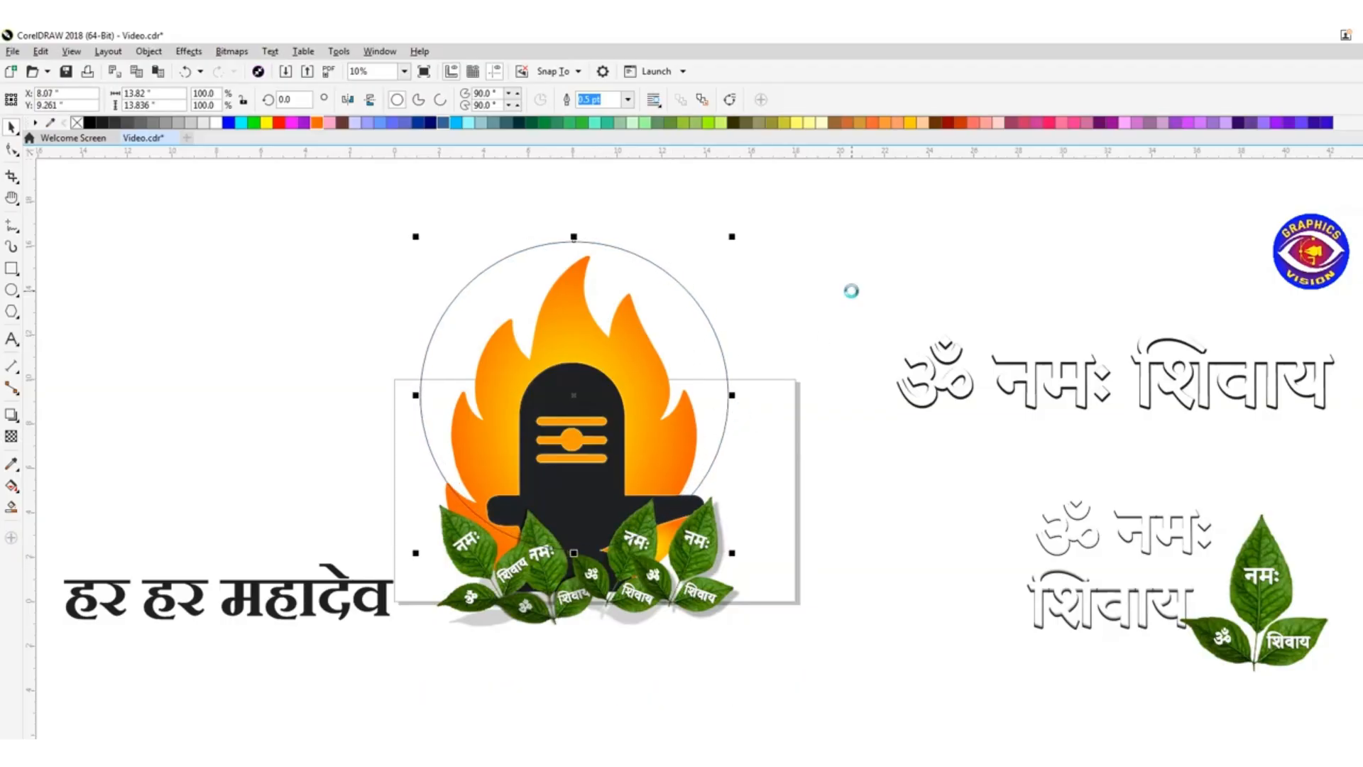
pyautogui.moveTo(742, 396); pyautogui.dragTo(750, 397)
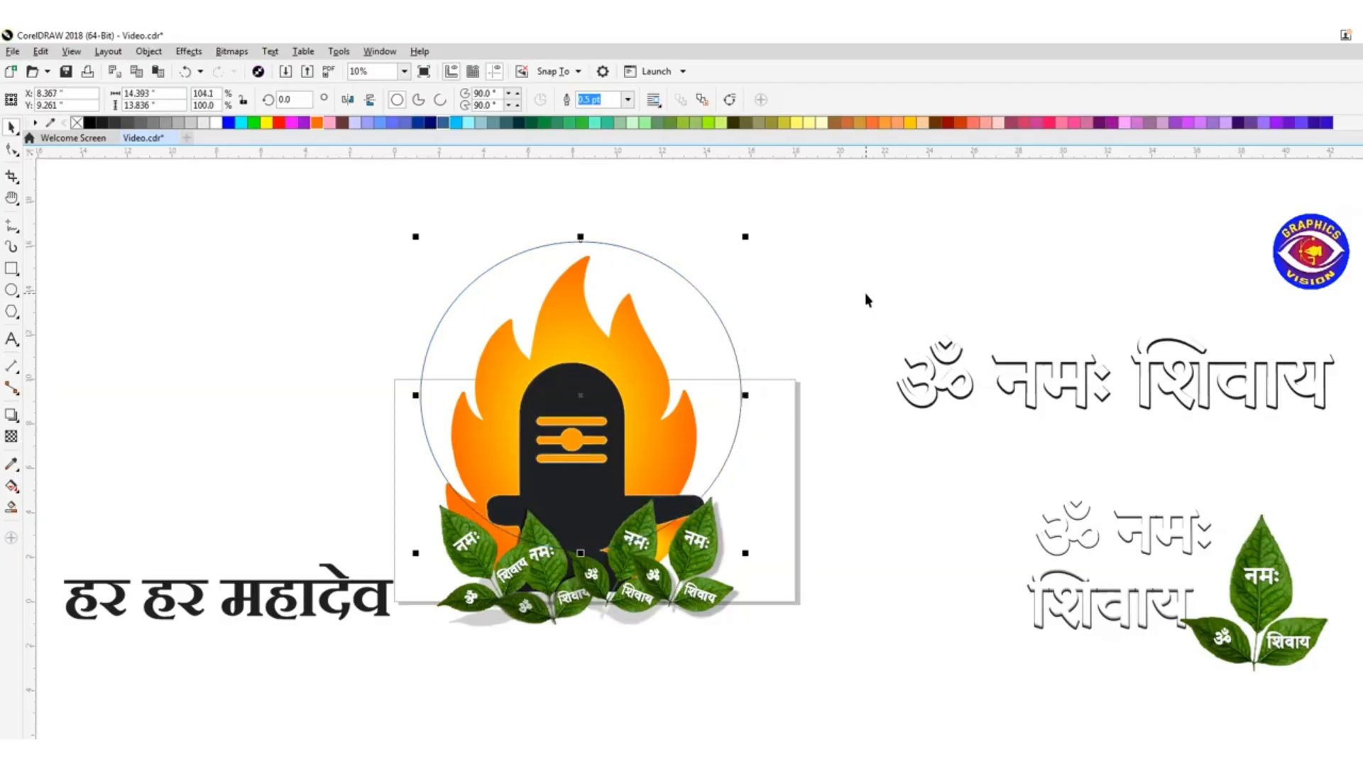
pyautogui.click(297, 645)
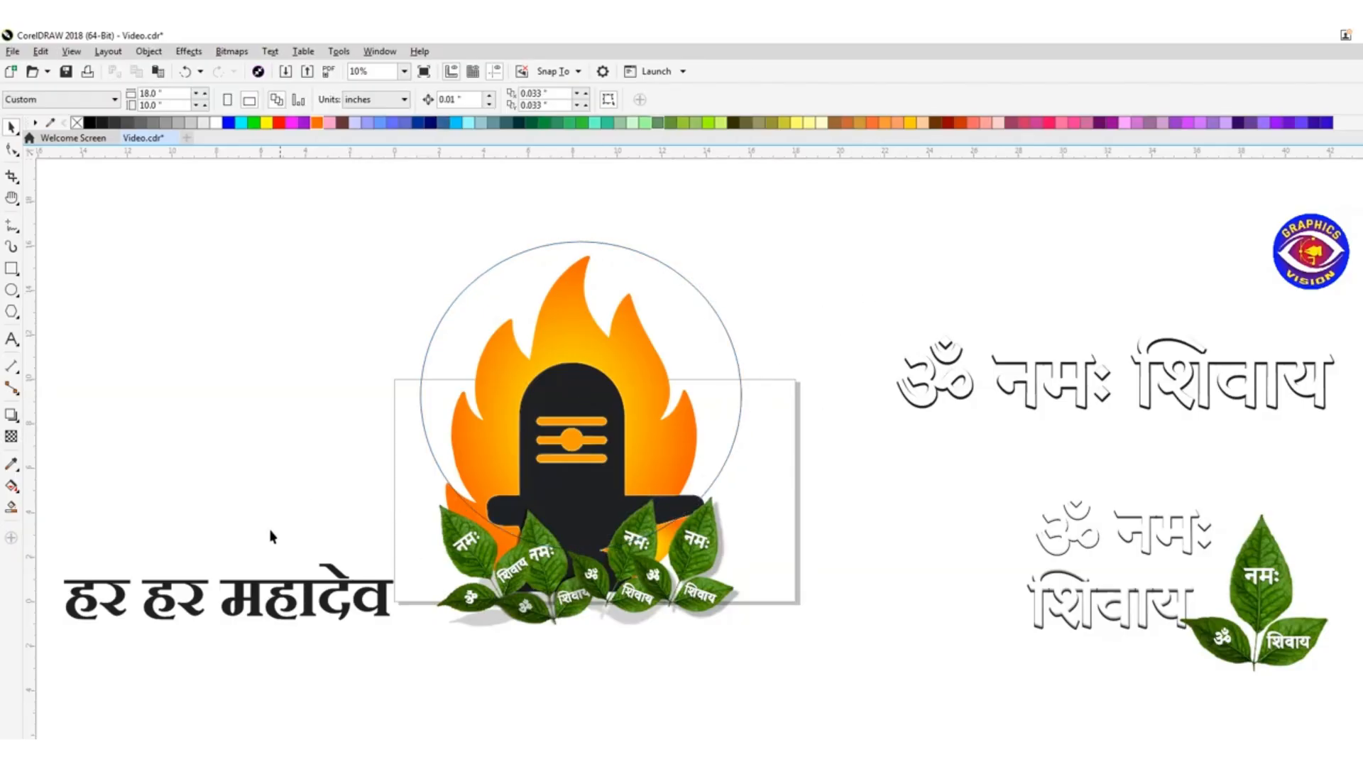
# Move the title back up beside the circle and fill it with a gradient from dark green to green #0EA300.
pyautogui.moveTo(253, 584); pyautogui.dragTo(274, 258)
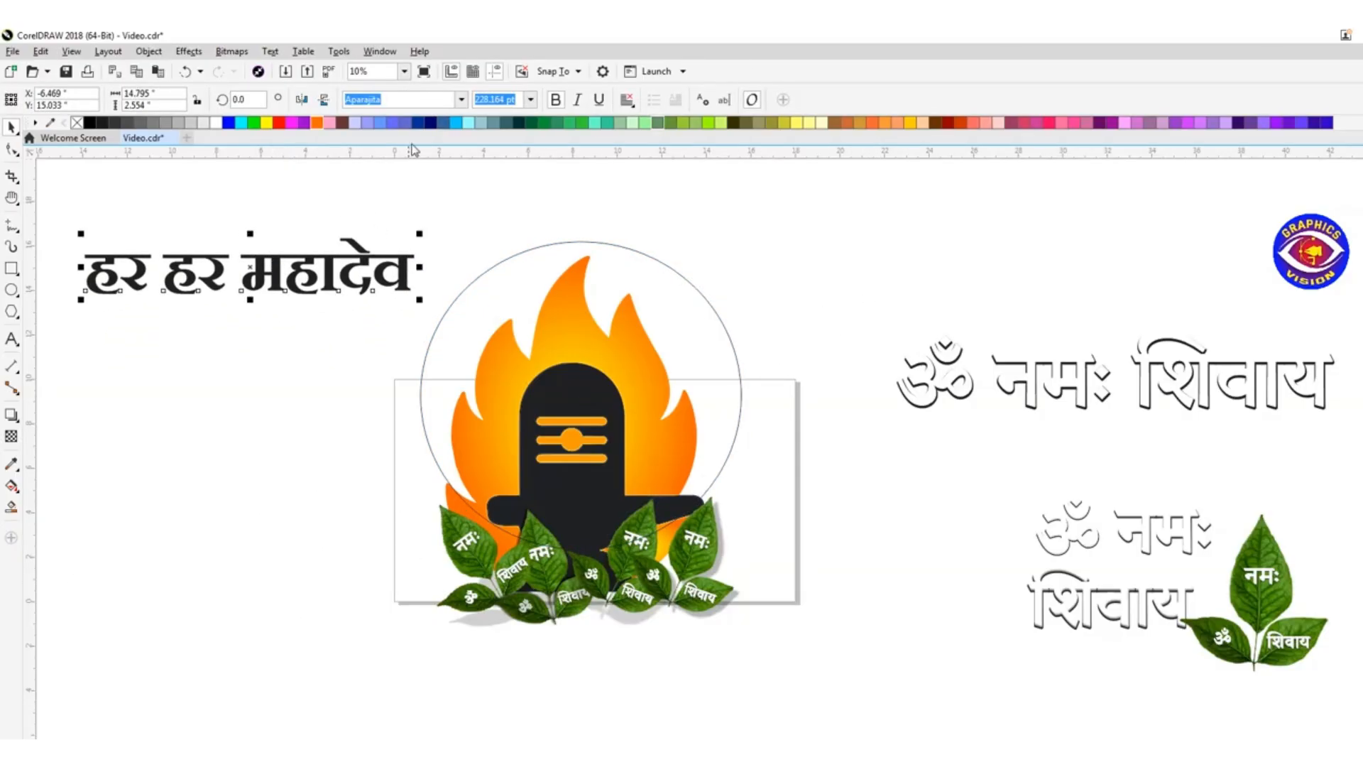
pyautogui.click(533, 122)
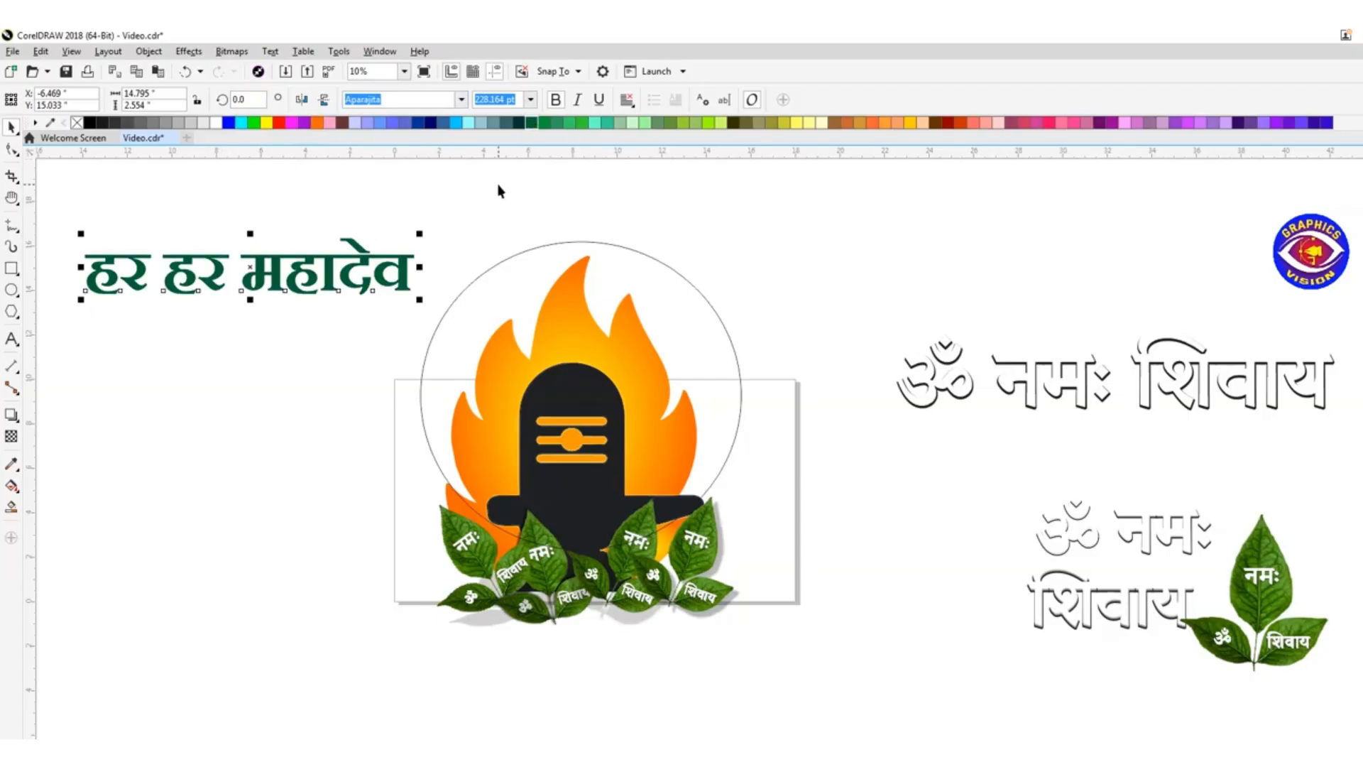
pyautogui.press('F11')
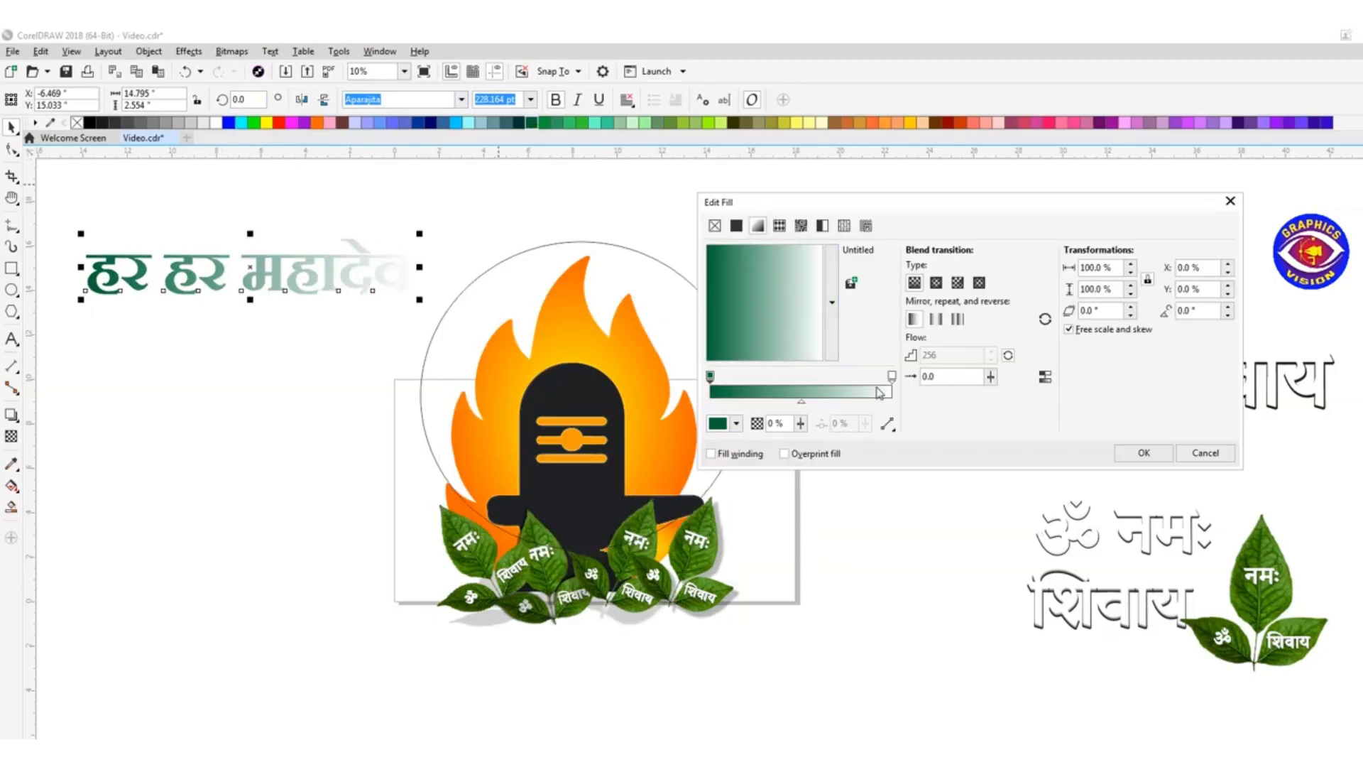
pyautogui.click(892, 377)
pyautogui.click(724, 423)
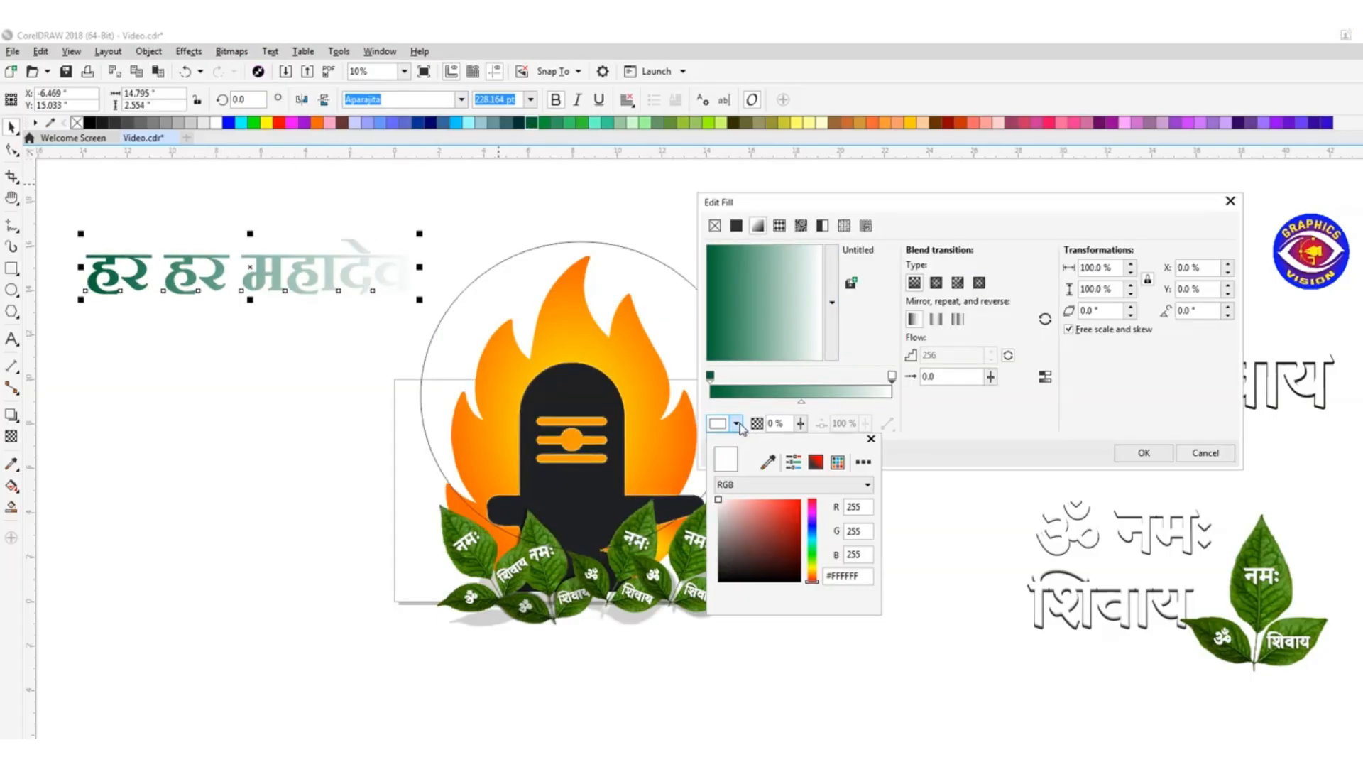
pyautogui.click(709, 123)
pyautogui.moveTo(796, 509)
pyautogui.mouseDown()
pyautogui.moveTo(801, 543)
pyautogui.moveTo(795, 515)
pyautogui.moveTo(801, 529)
pyautogui.mouseUp()
pyautogui.moveTo(813, 557); pyautogui.dragTo(813, 551)
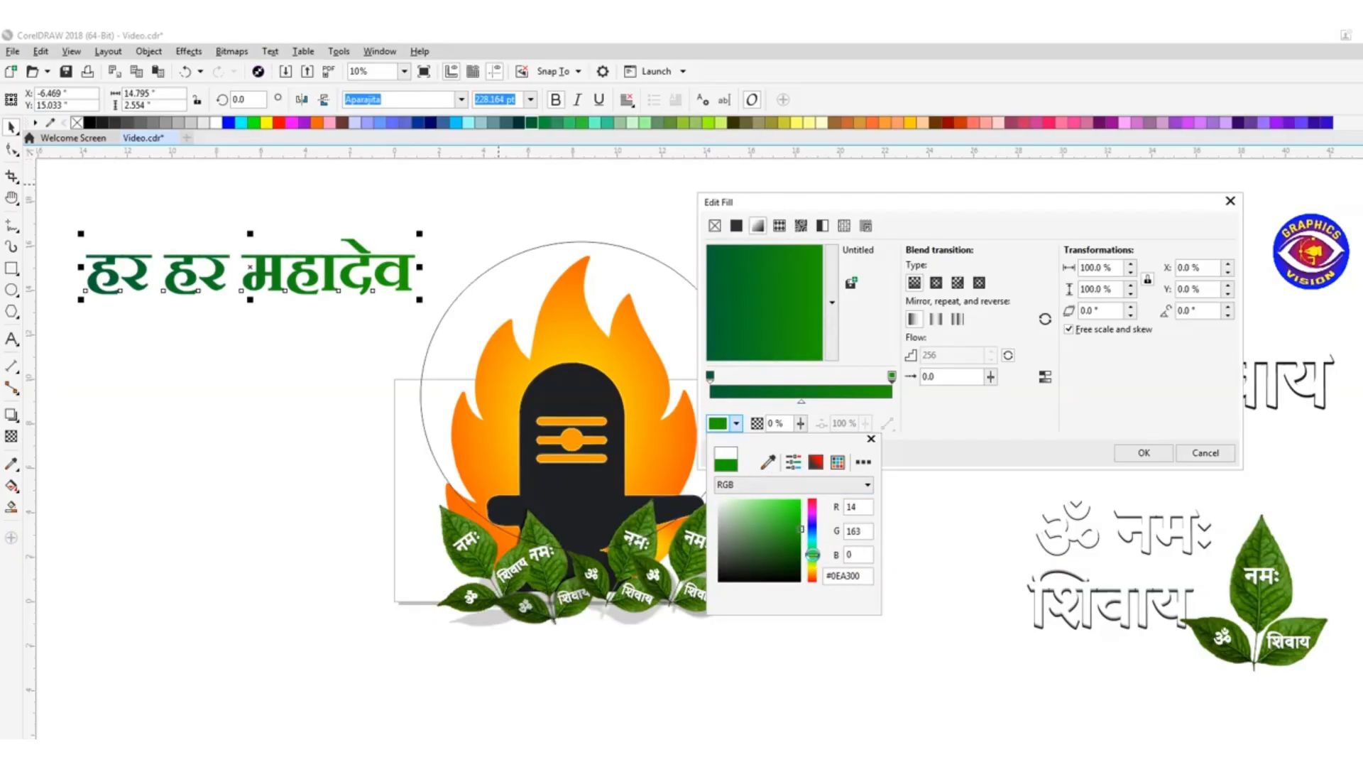
# Adjust the dark green colour at the start of the title's gradient.
pyautogui.click(710, 376)
pyautogui.click(725, 423)
pyautogui.moveTo(795, 545); pyautogui.dragTo(791, 551)
pyautogui.click(915, 410)
# Add intermediate colour nodes to the title's gradient and spread them so bright green and dark green alternate.
pyautogui.click(893, 376)
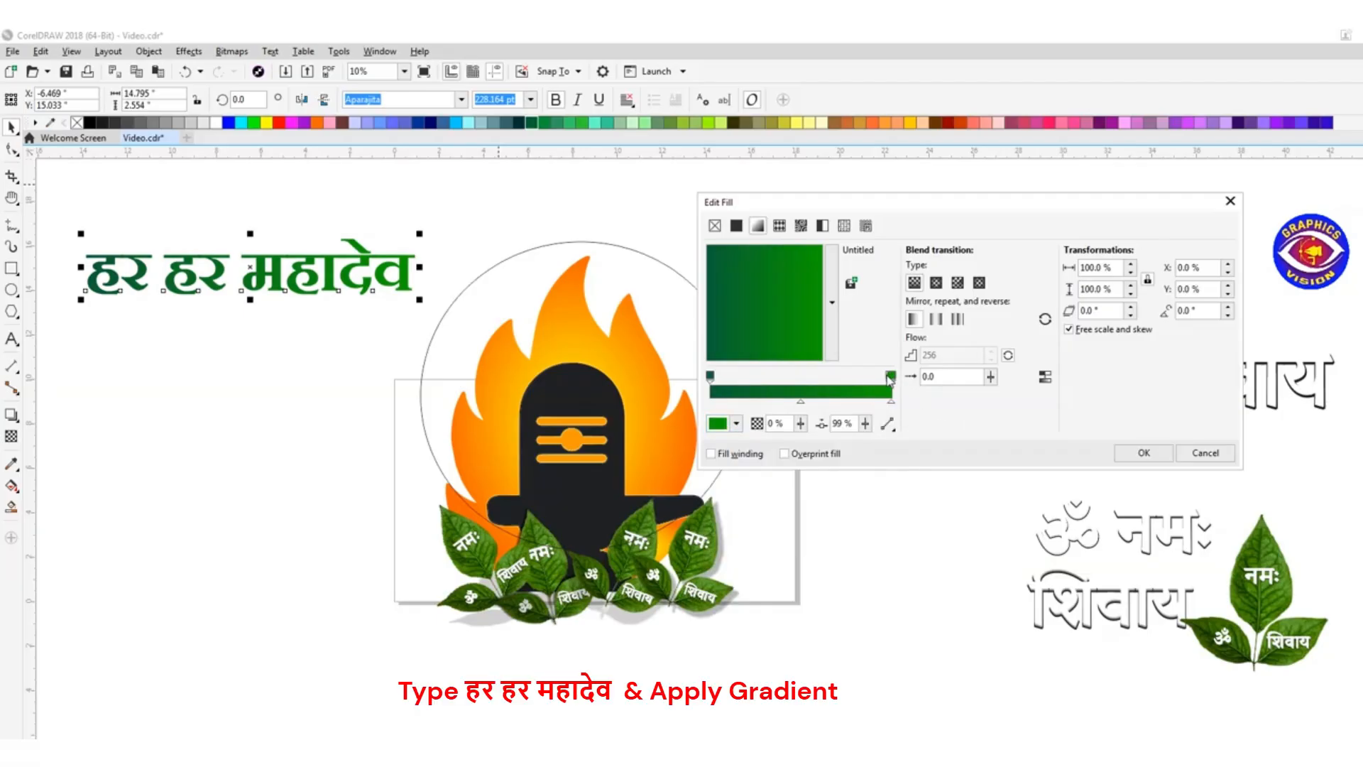
pyautogui.doubleClick(798, 376)
pyautogui.moveTo(806, 380); pyautogui.dragTo(845, 377)
pyautogui.doubleClick(889, 376)
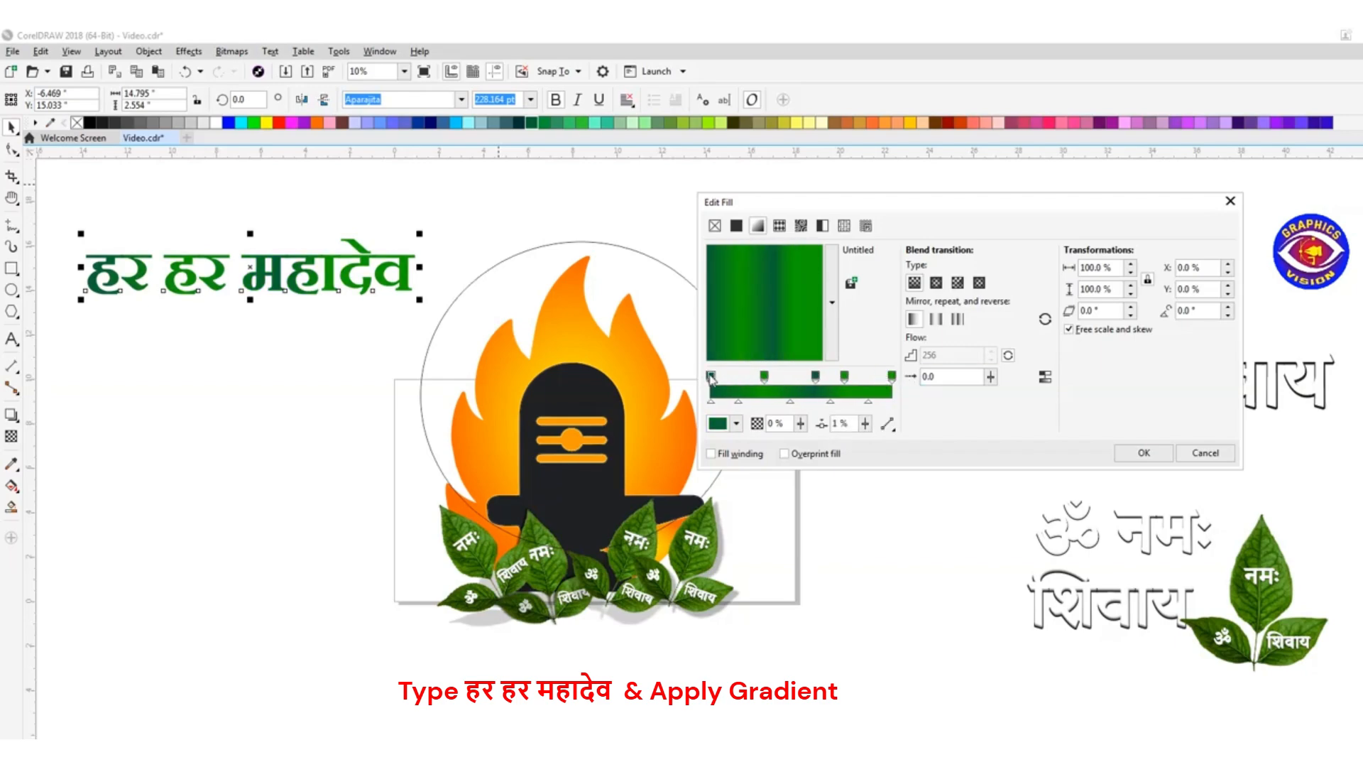
pyautogui.moveTo(711, 376); pyautogui.dragTo(873, 377)
pyautogui.moveTo(764, 377); pyautogui.dragTo(853, 379)
# Match the gradient's end colour to its dark green start node with the eyedropper.
pyautogui.click(892, 377)
pyautogui.click(737, 425)
pyautogui.click(767, 462)
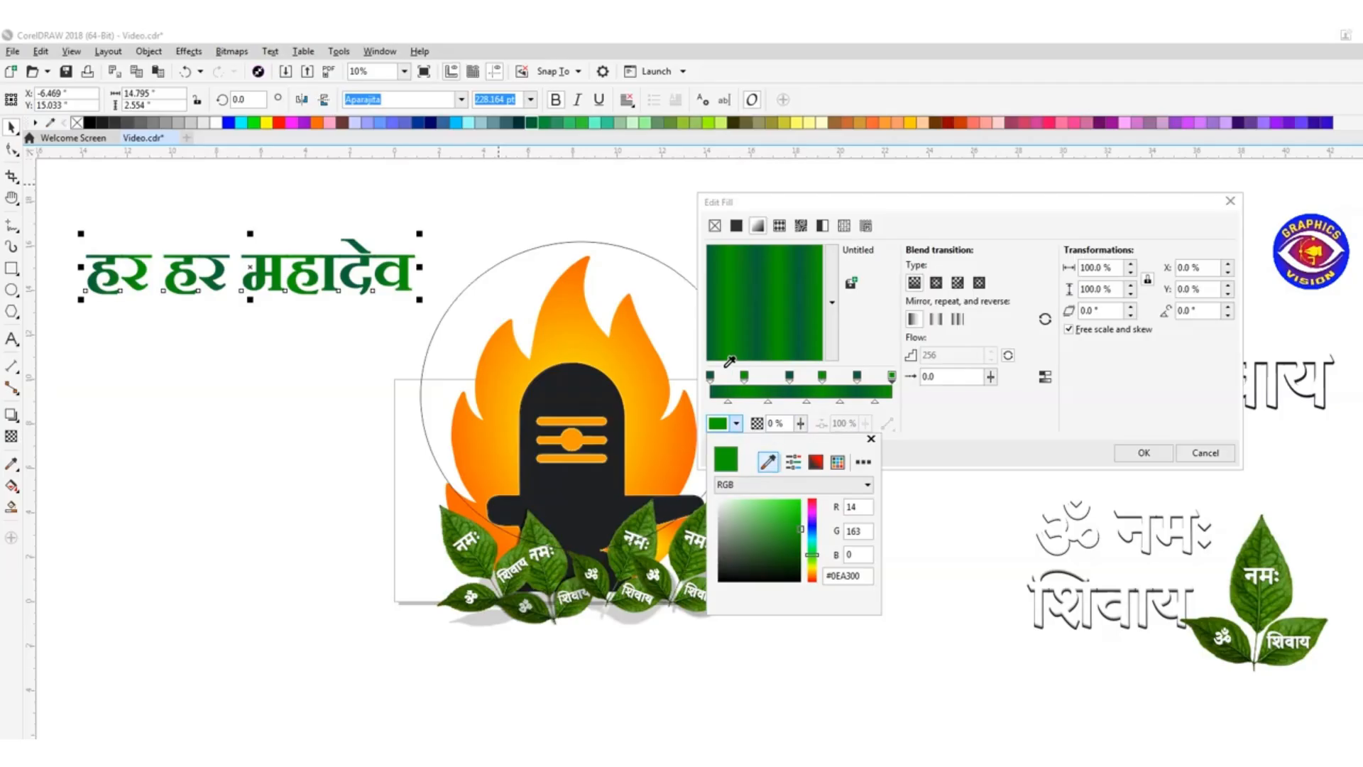
pyautogui.click(711, 376)
pyautogui.click(1002, 485)
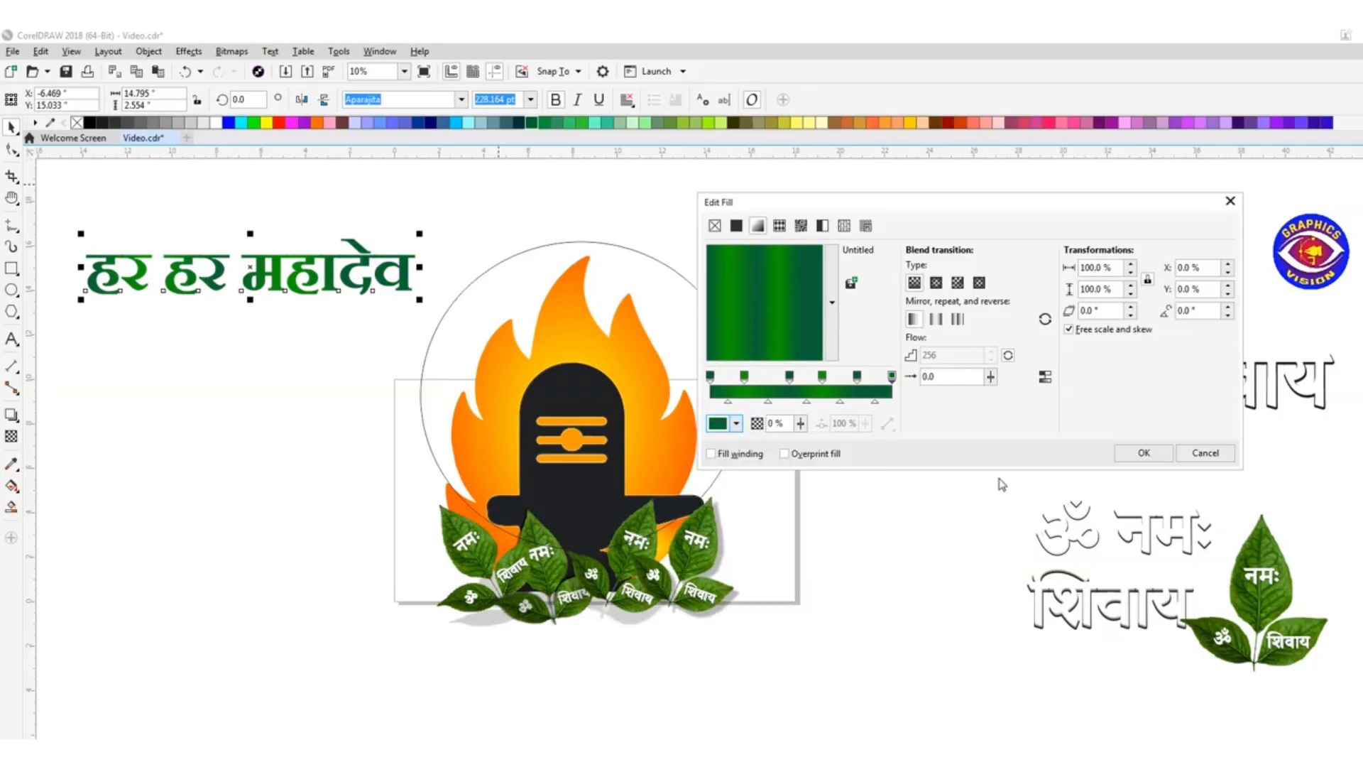
# Add a bright green node near the gradient's end, space the nodes more evenly, and apply the fill to the title.
pyautogui.click(858, 378)
pyautogui.doubleClick(891, 377)
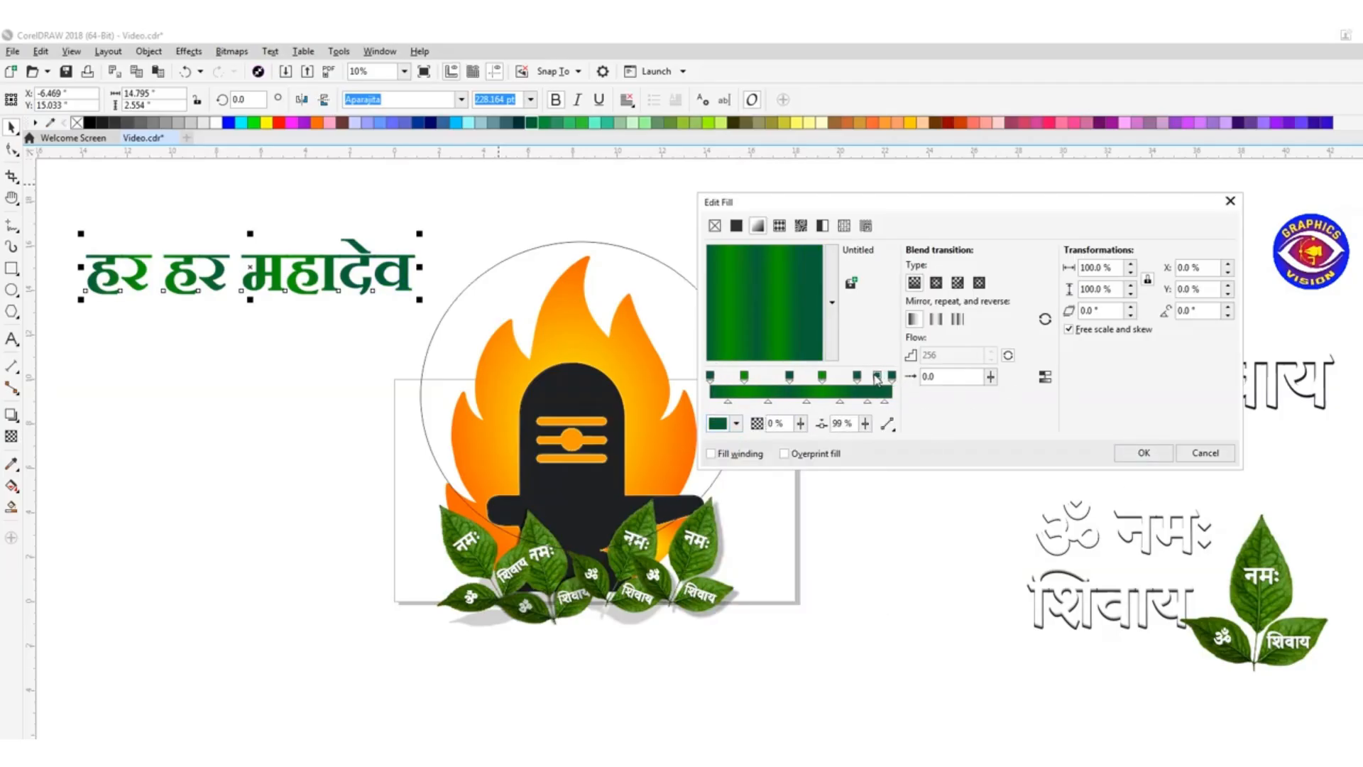
pyautogui.click(739, 426)
pyautogui.click(767, 462)
pyautogui.click(744, 377)
pyautogui.click(905, 408)
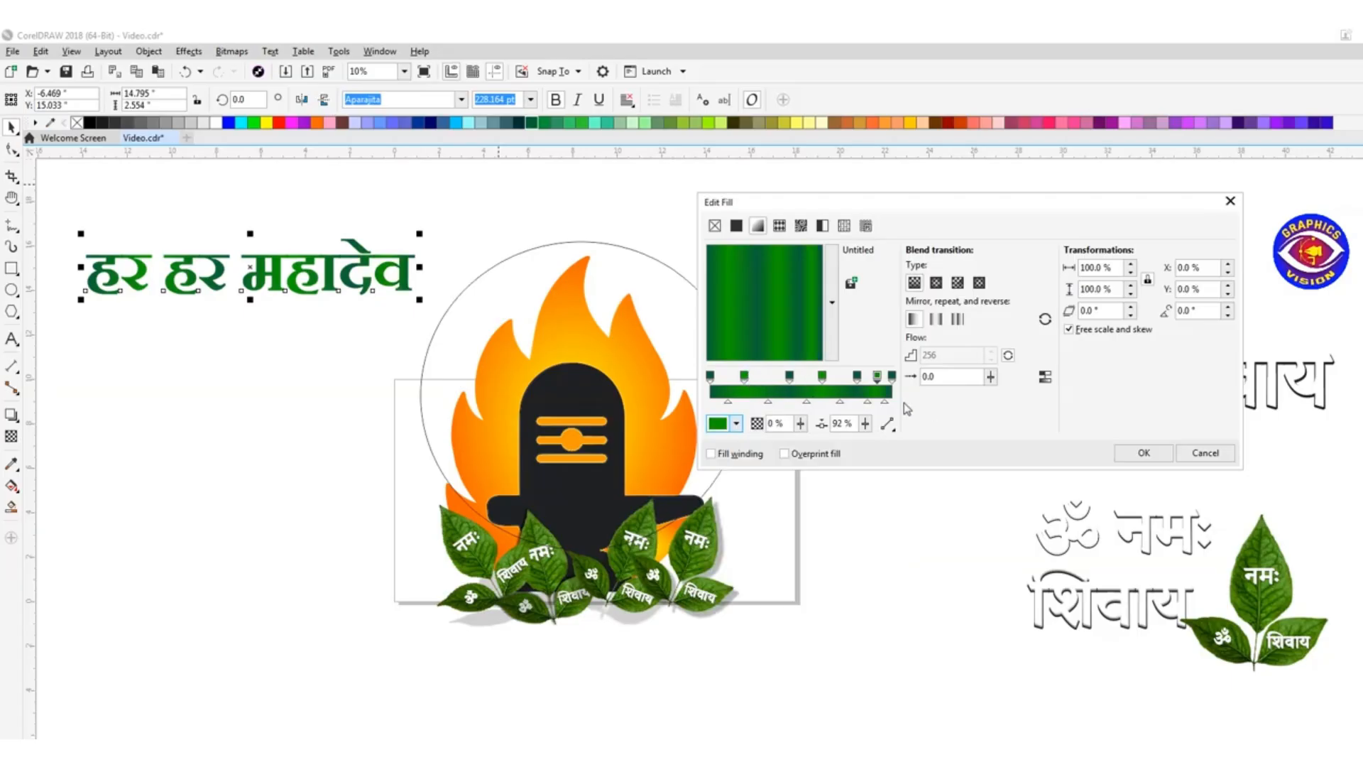
pyautogui.moveTo(790, 377); pyautogui.dragTo(862, 377)
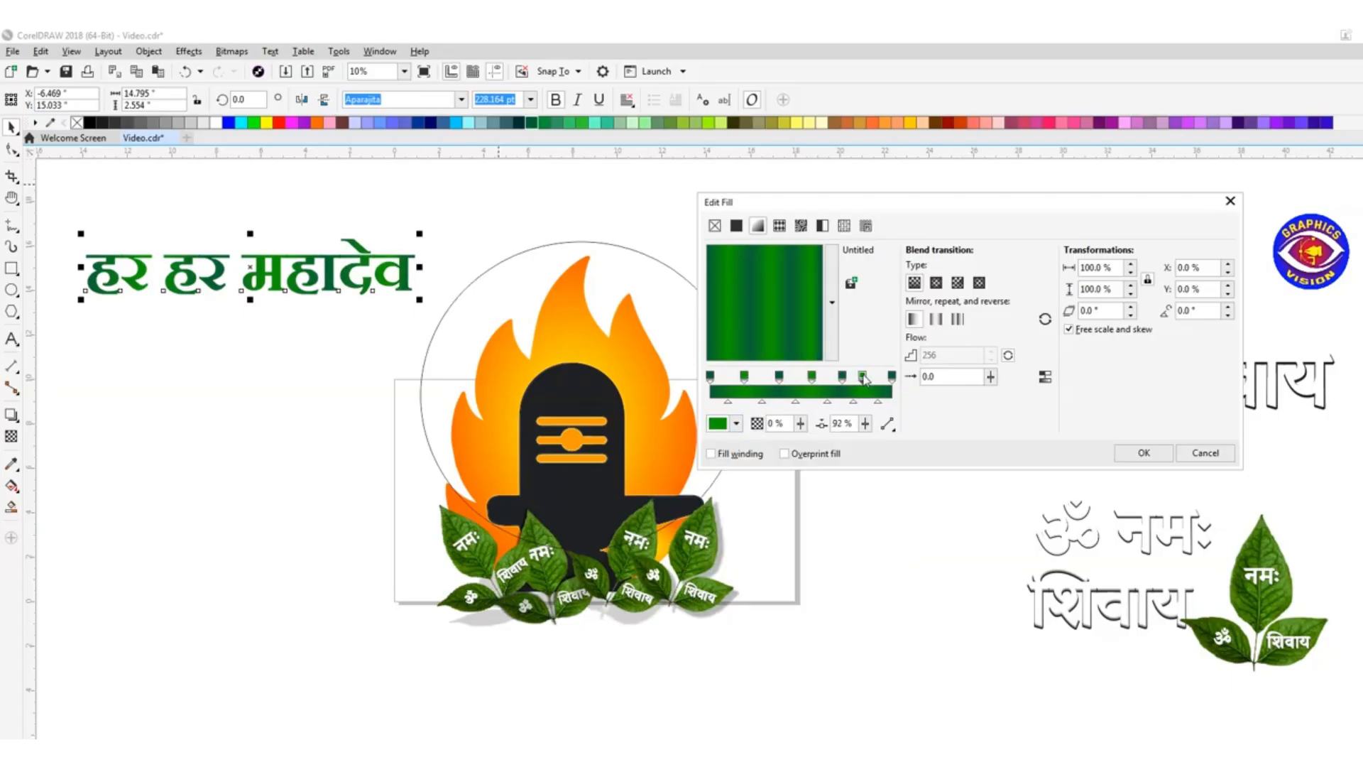
pyautogui.click(1145, 452)
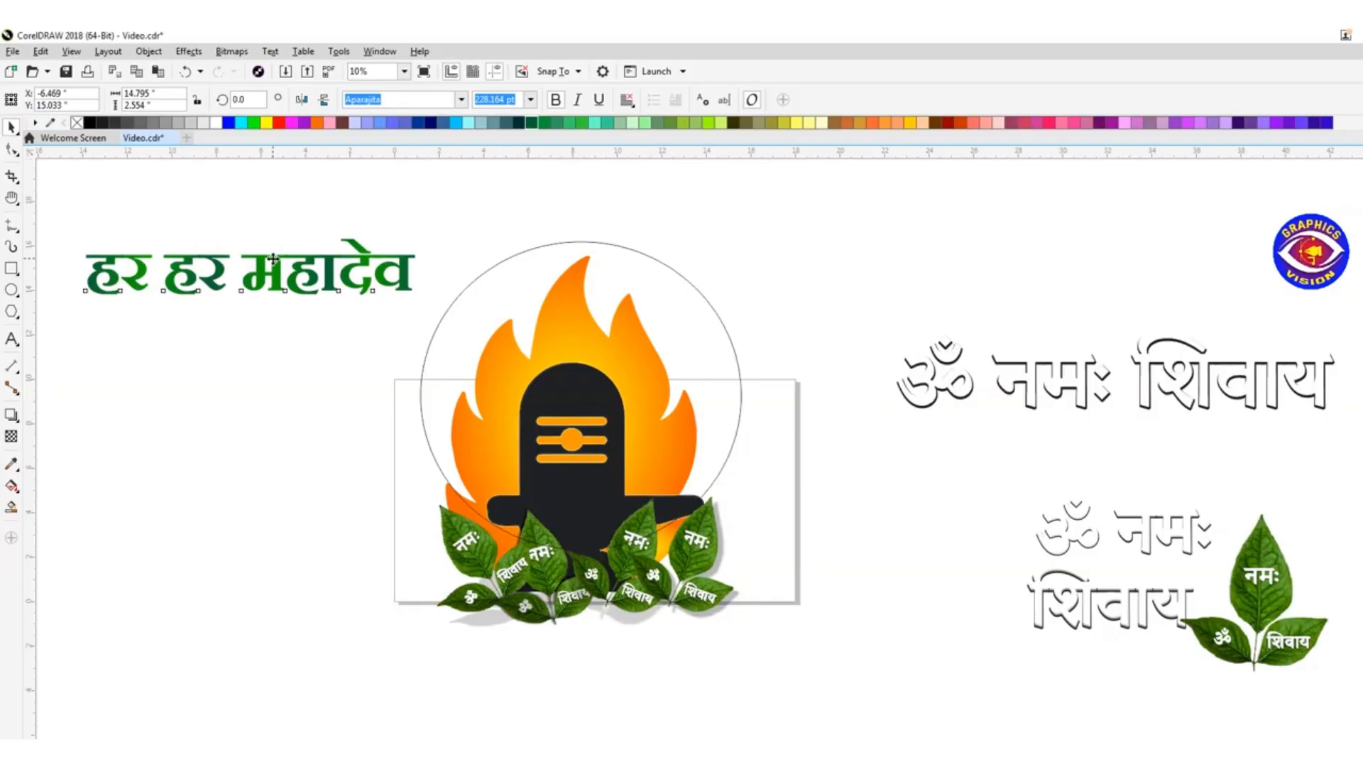
# Shift the title slightly down and give it a 10 pt yellow outline.
pyautogui.moveTo(273, 258); pyautogui.dragTo(249, 284)
pyautogui.click(21, 421)
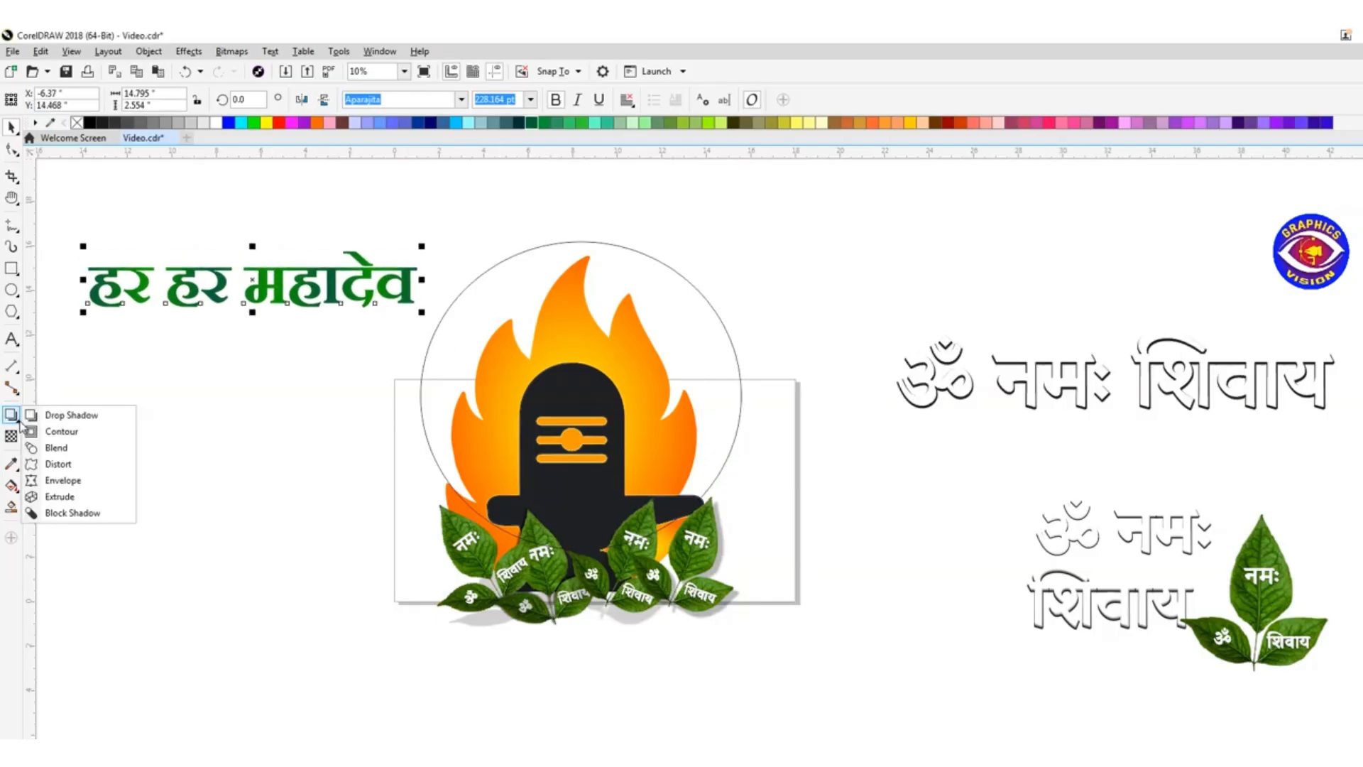
pyautogui.click(64, 430)
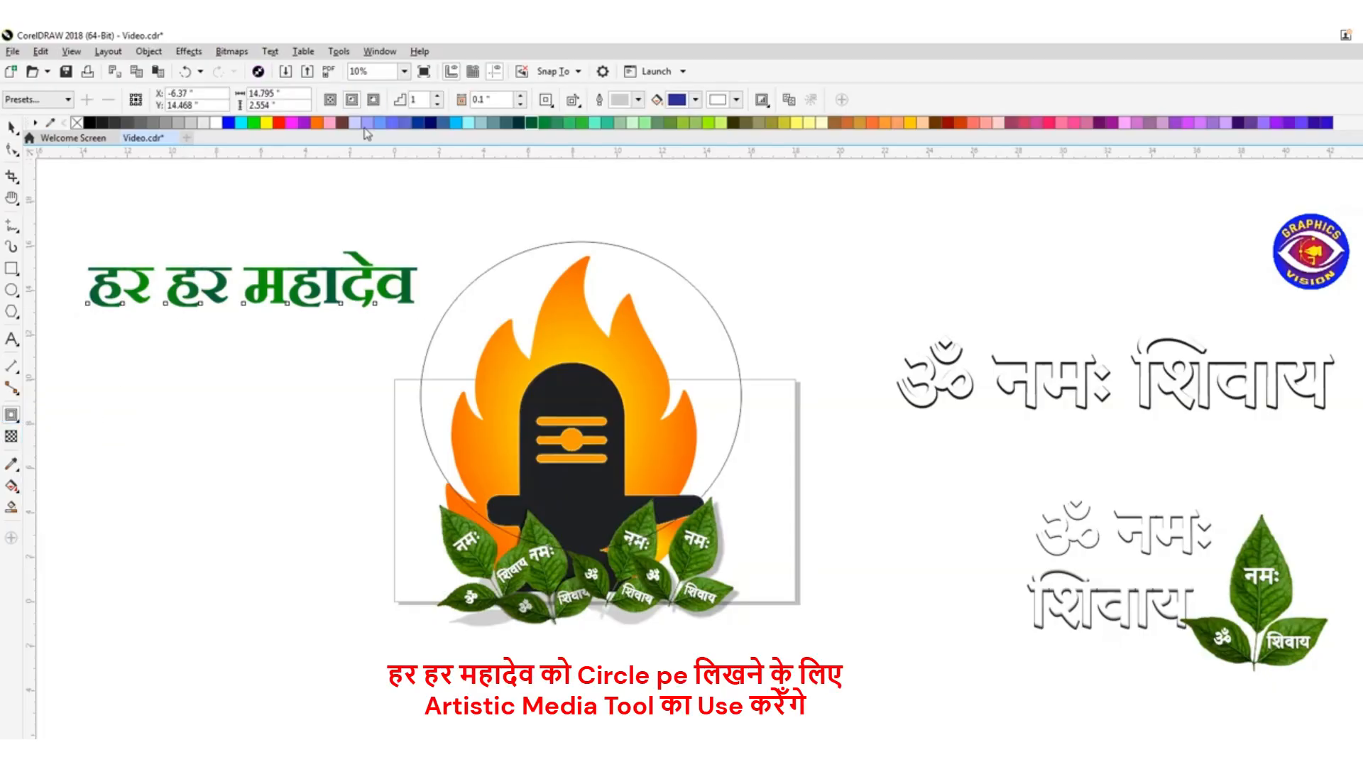
pyautogui.press('space')
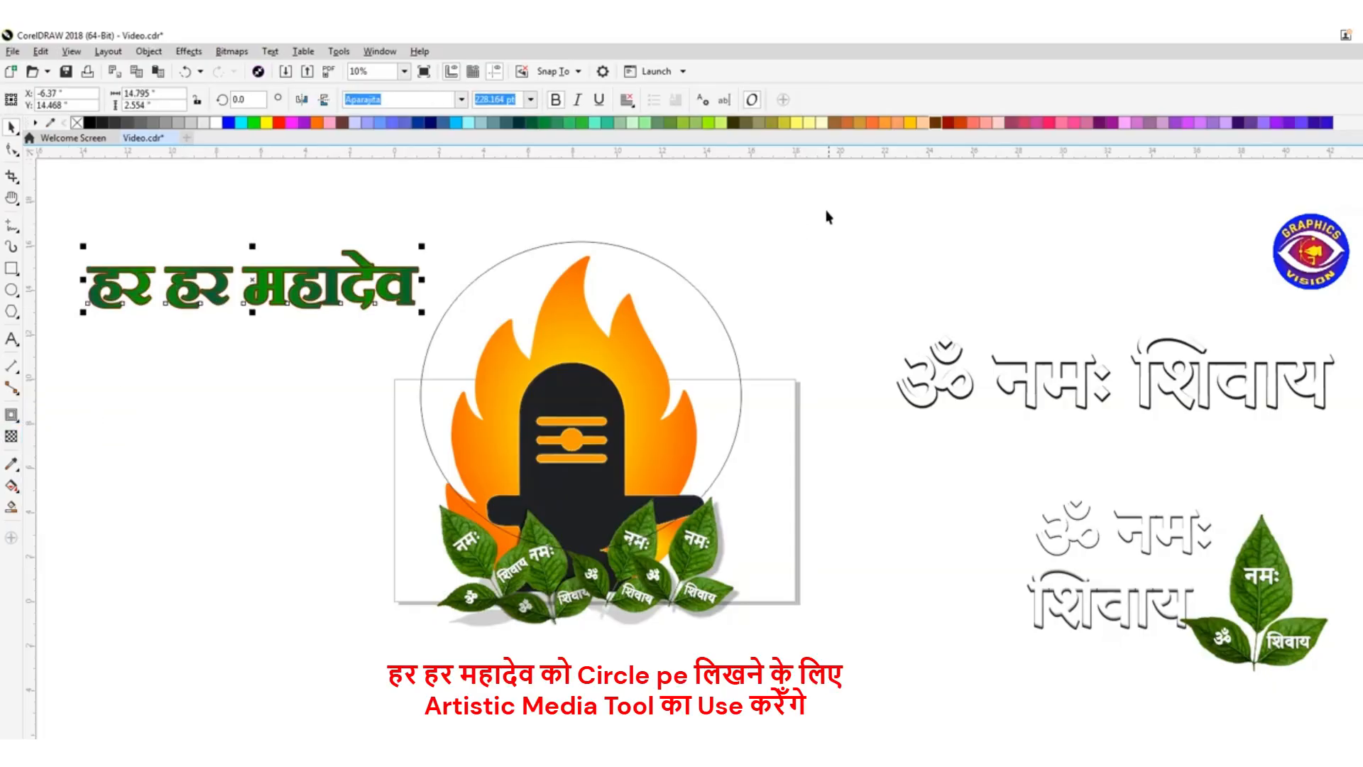
pyautogui.rightClick(267, 125)
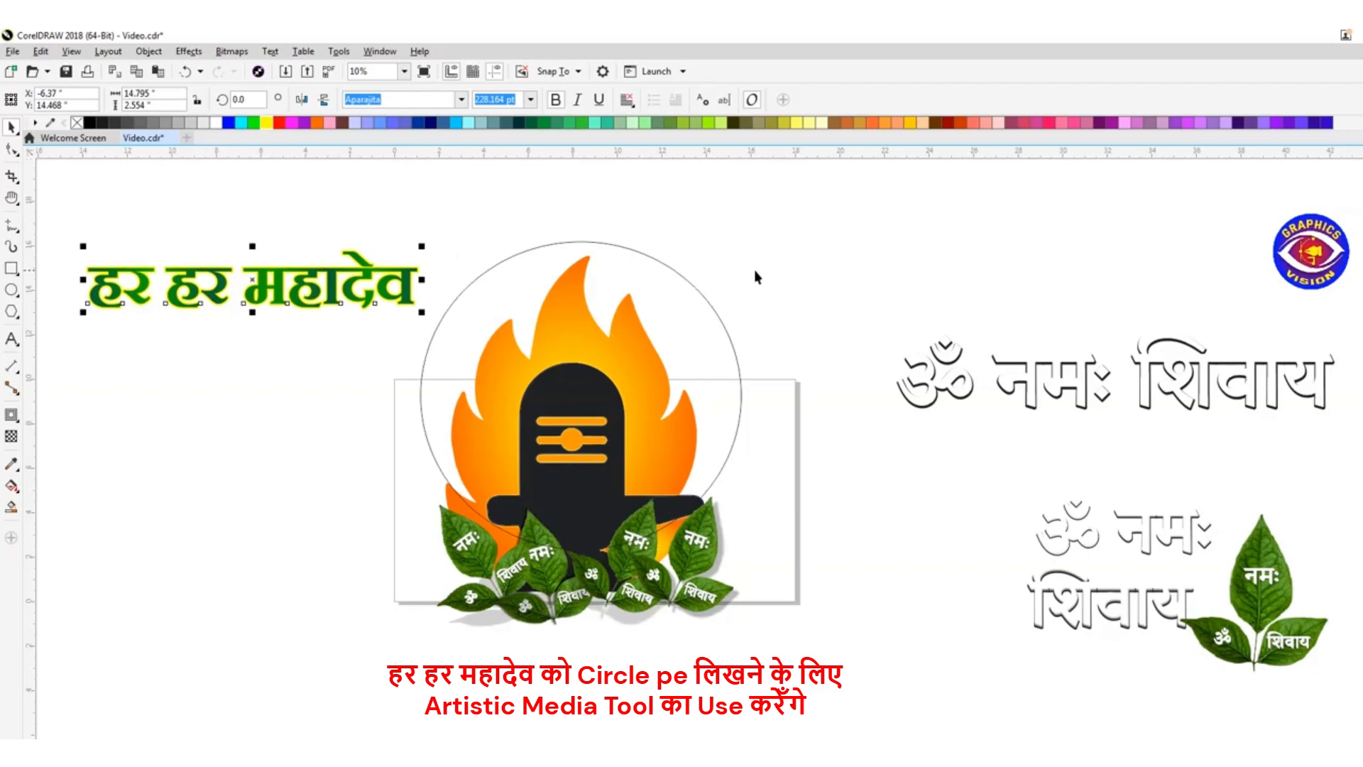
# Move the outlined title above the large "ॐ नमः शिवाय" text and place a copy beneath that text.
pyautogui.moveTo(220, 287); pyautogui.dragTo(874, 310)
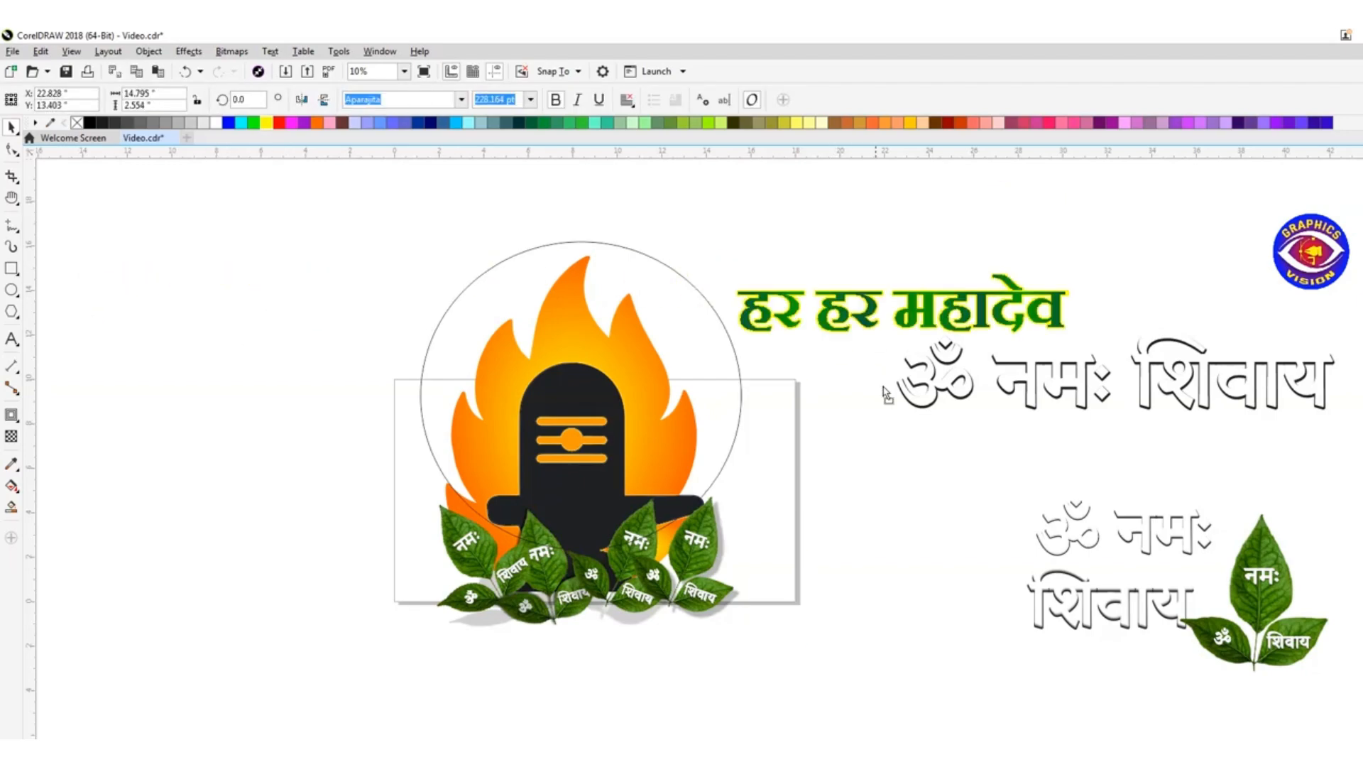
pyautogui.moveTo(885, 392); pyautogui.dragTo(1006, 458)
pyautogui.rightClick(1006, 458)
pyautogui.click(845, 226)
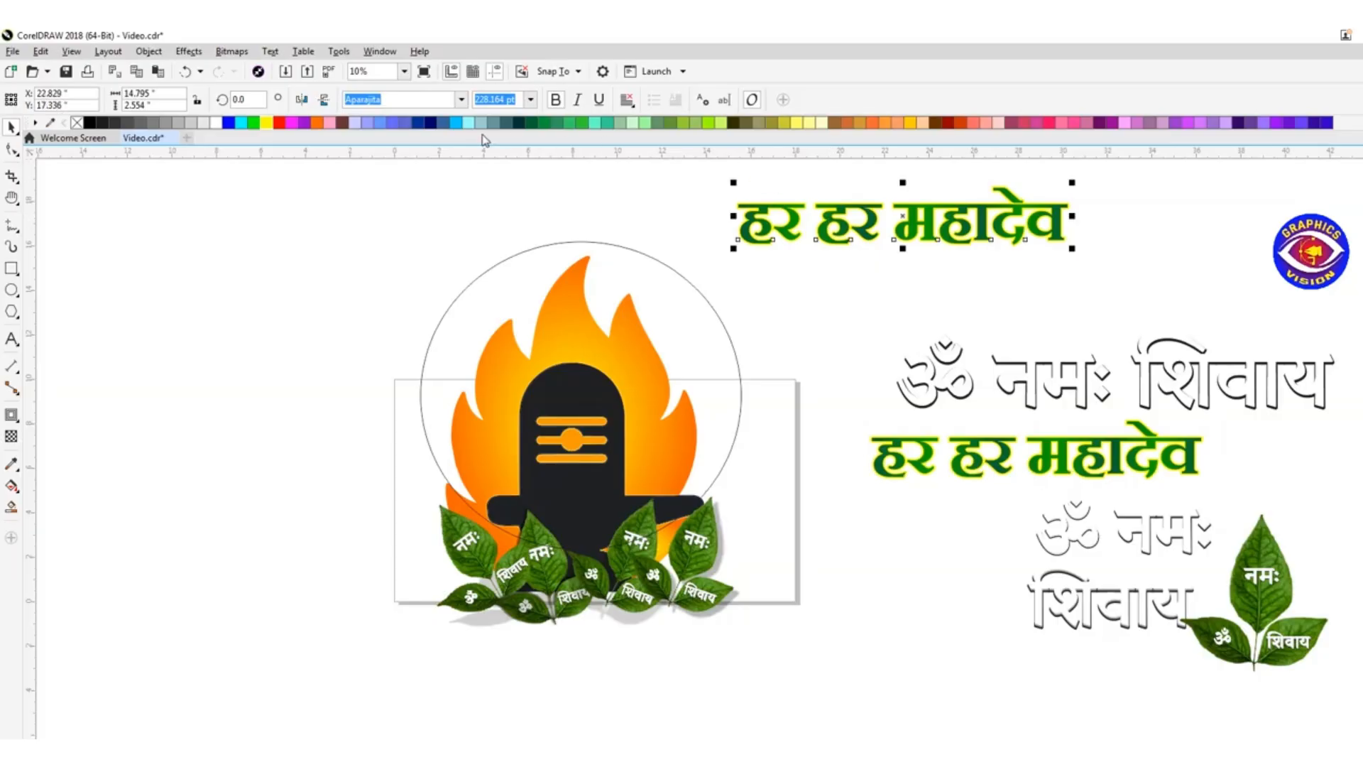
# Change the upper title's outline to green and convert the text to curves.
pyautogui.rightClick(254, 122)
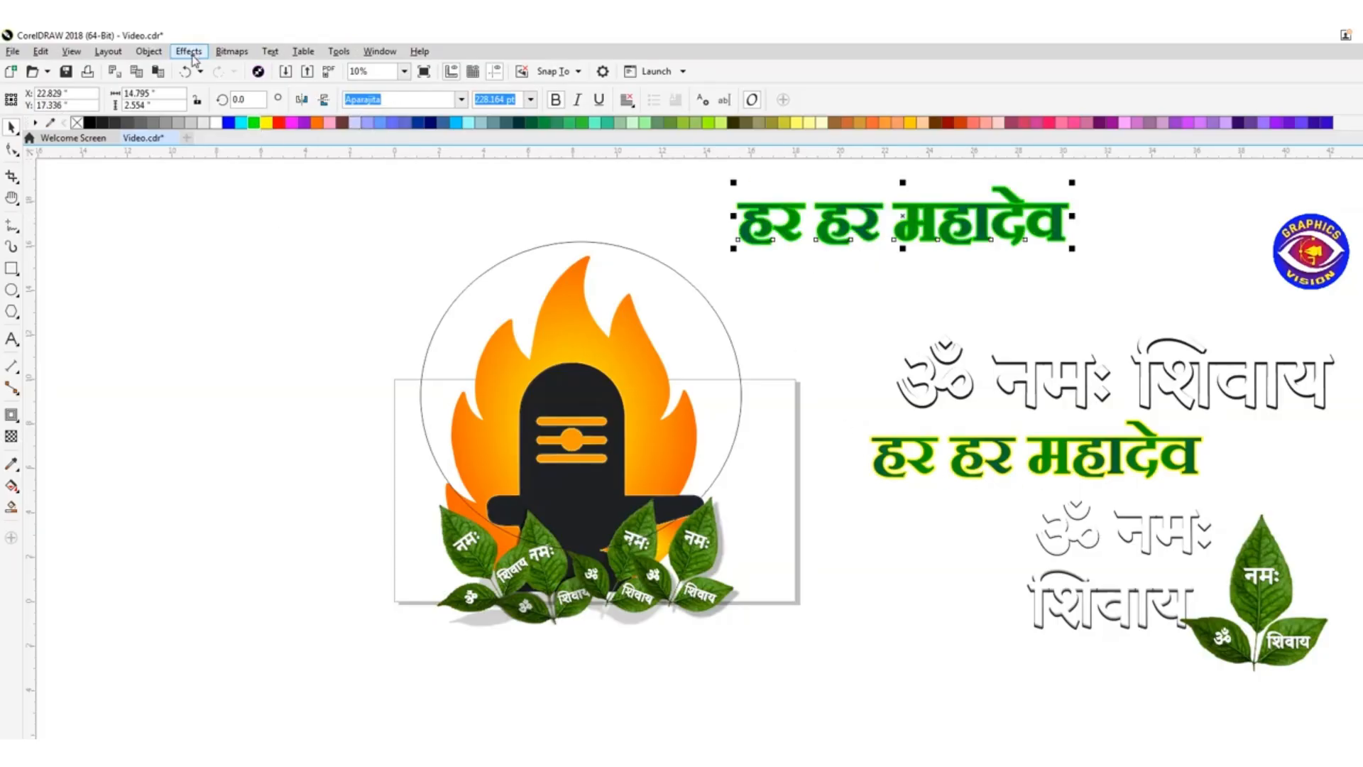
pyautogui.click(148, 51)
pyautogui.click(287, 419)
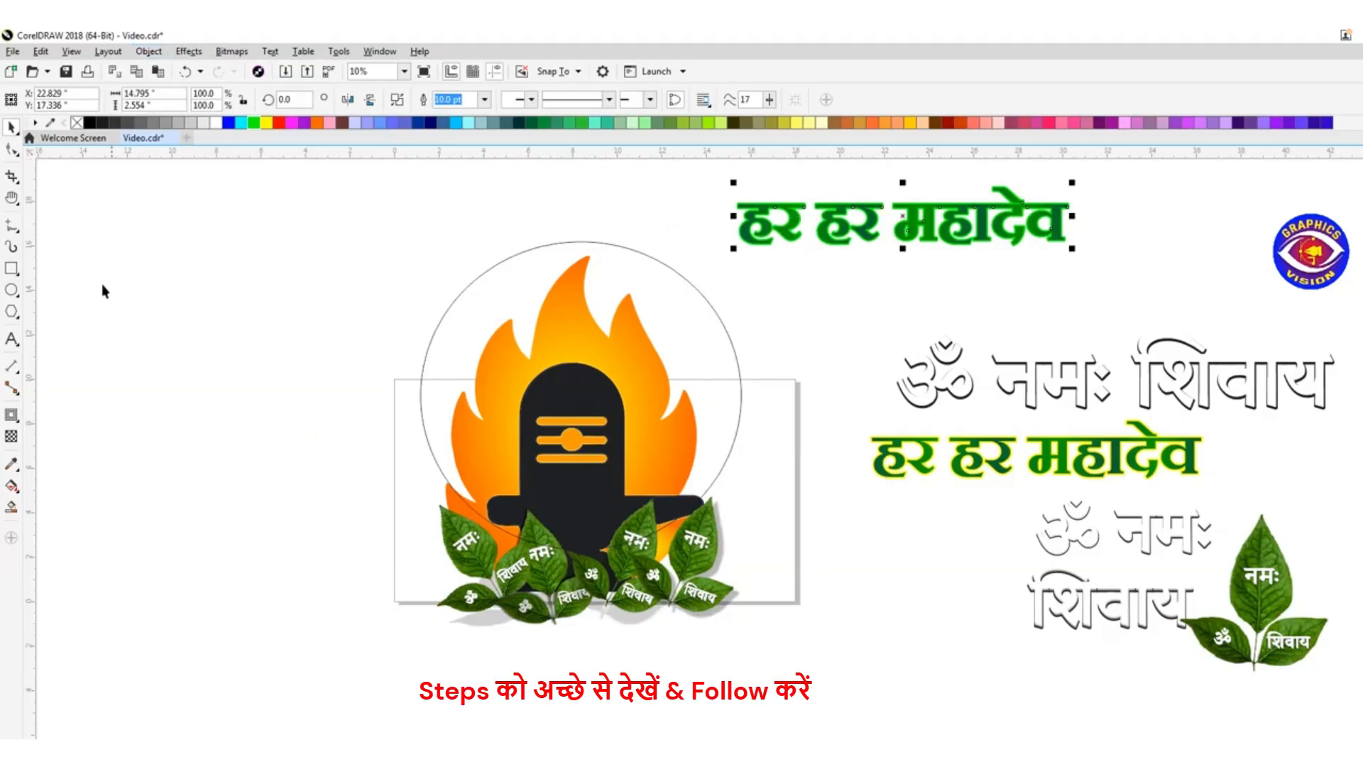
# Save the upper title as a custom Artistic Media brush stroke named 10.
pyautogui.click(19, 233)
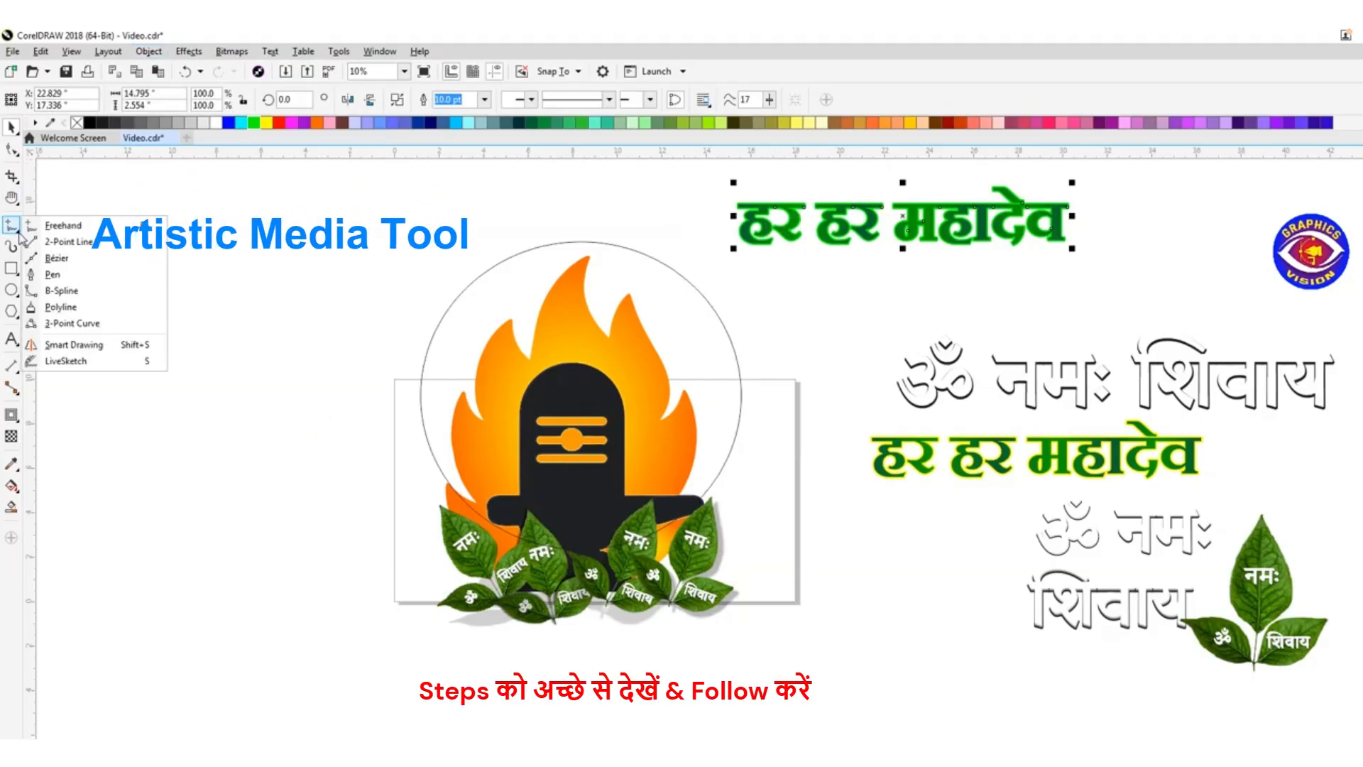
pyautogui.click(11, 248)
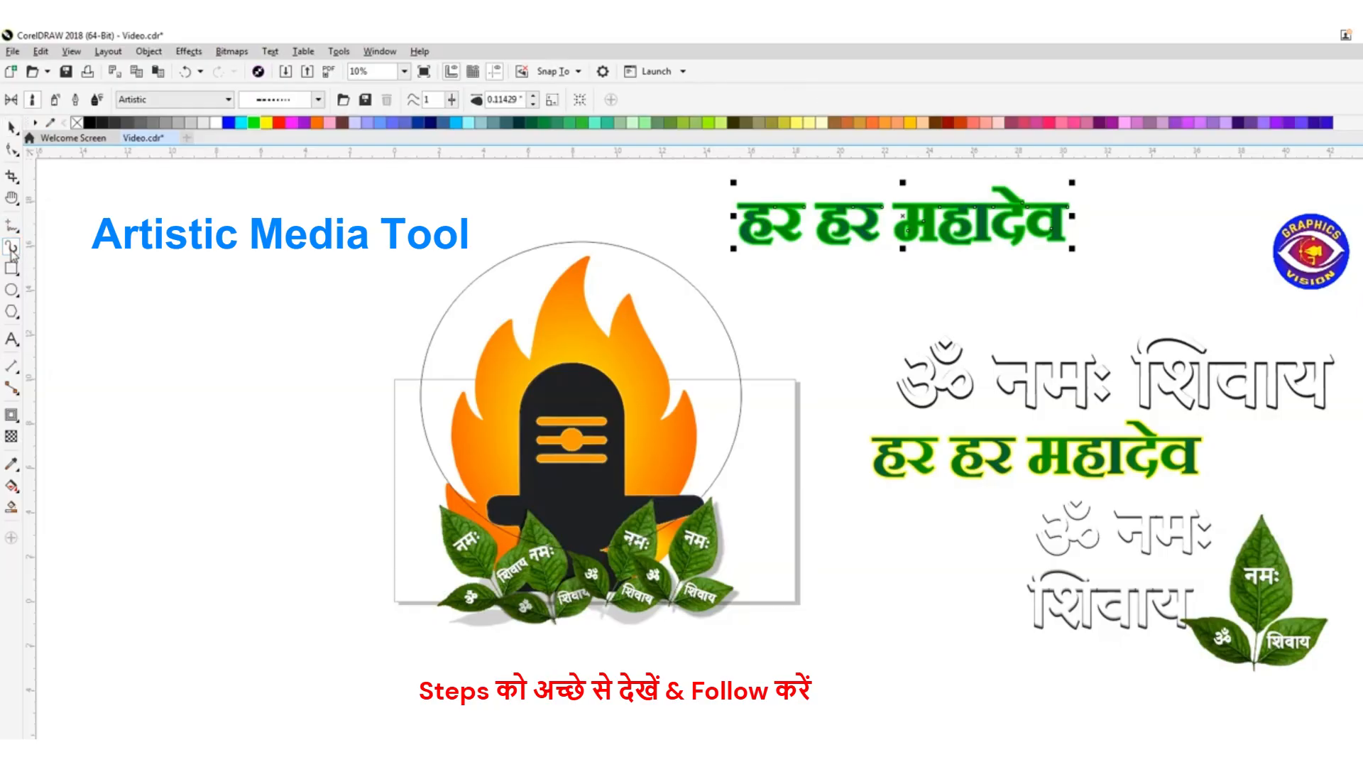
pyautogui.click(159, 99)
pyautogui.click(162, 217)
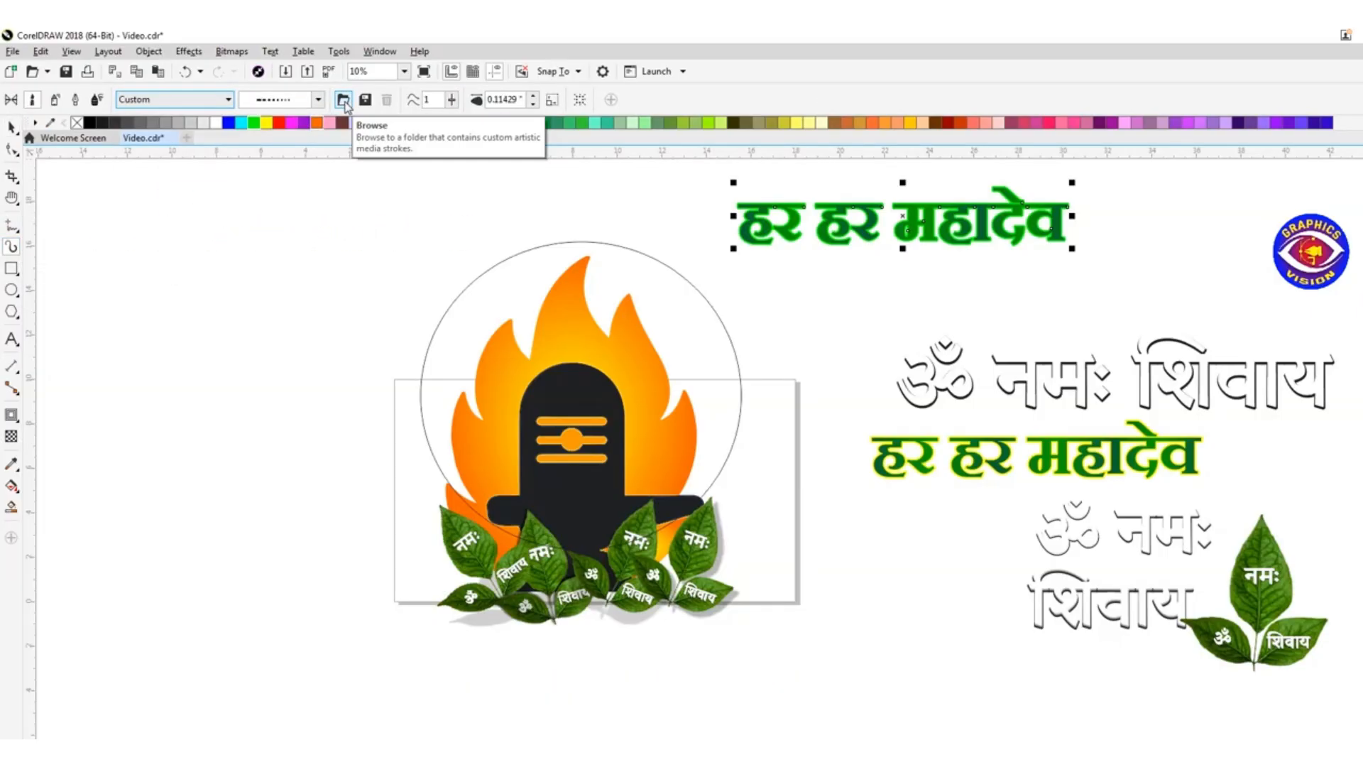
pyautogui.click(365, 99)
pyautogui.write('10')
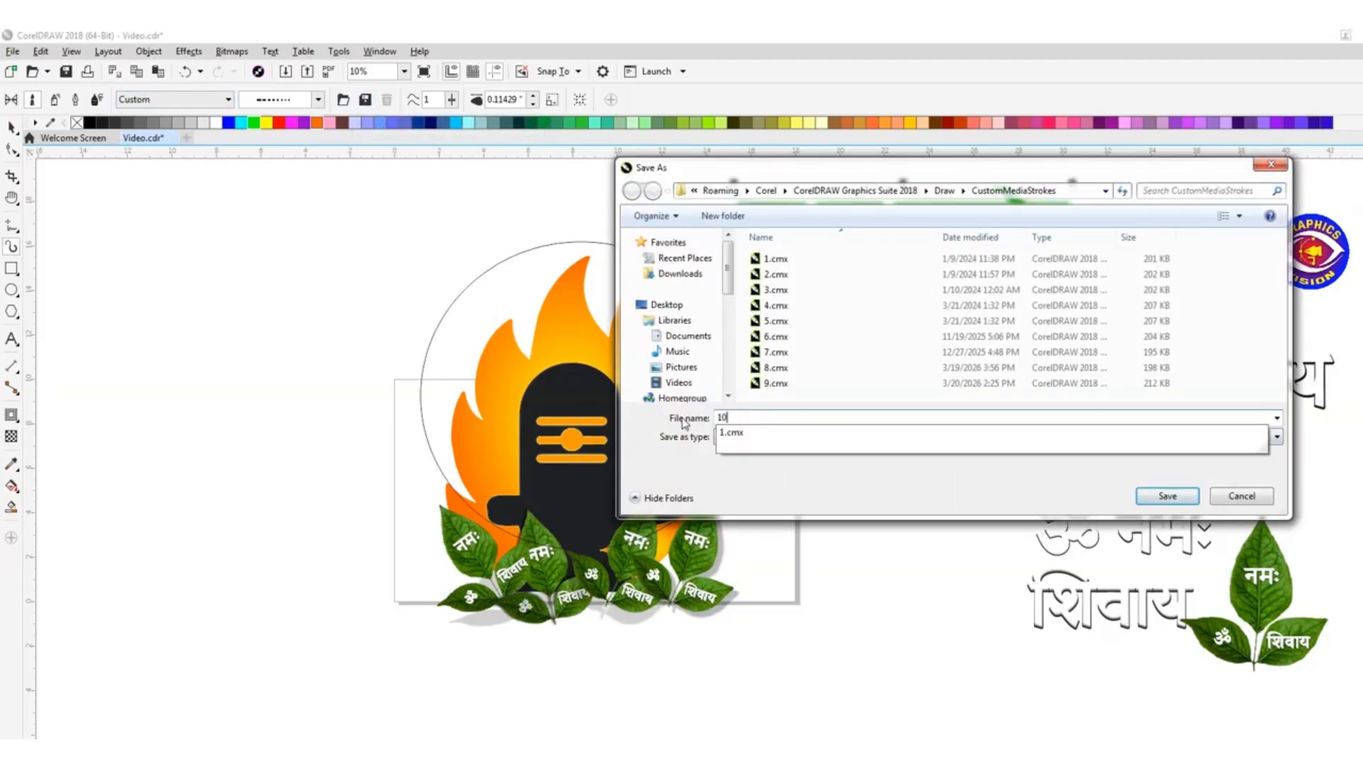
pyautogui.click(1169, 496)
# Apply the saved green "हर हर महादेव" custom Artistic Media brush stroke to the half-circle arc above the flames.
pyautogui.click(12, 128)
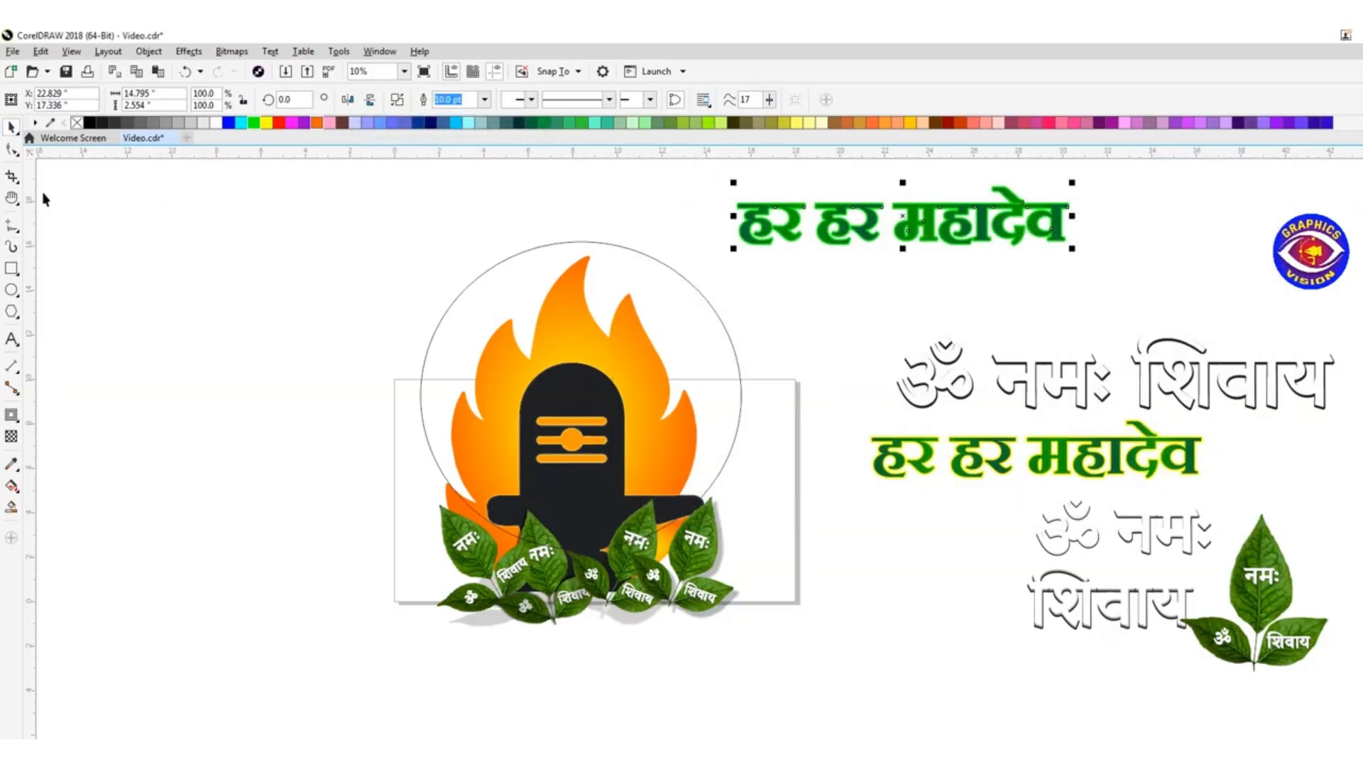
pyautogui.click(528, 250)
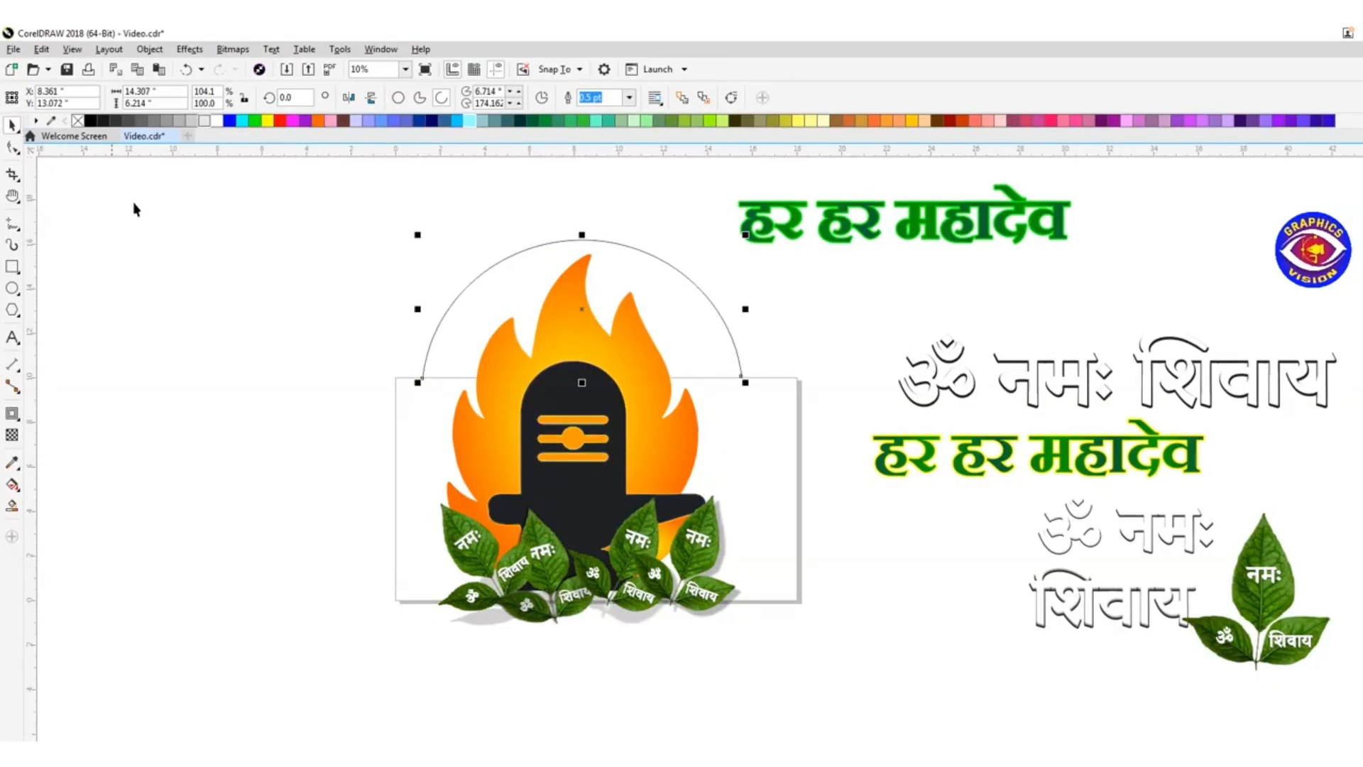
pyautogui.click(12, 246)
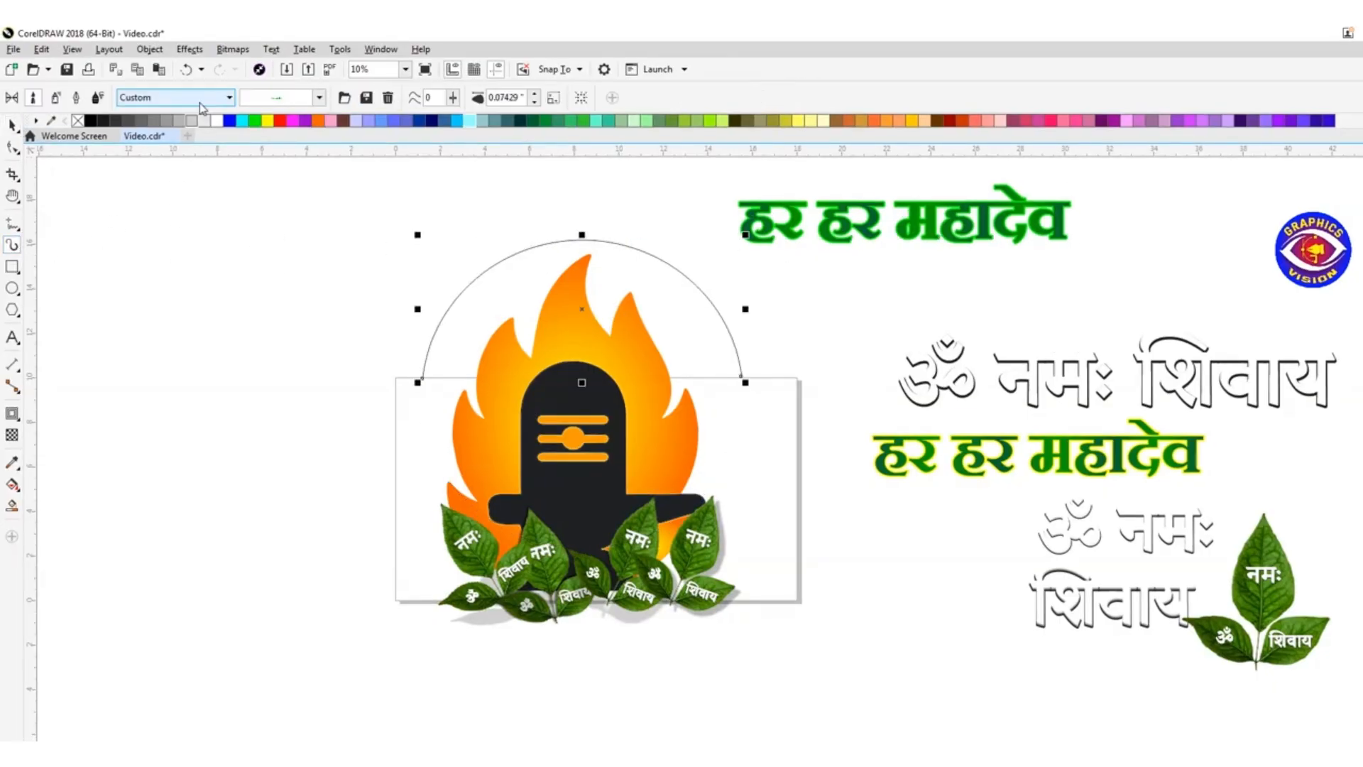
pyautogui.click(229, 97)
pyautogui.click(178, 212)
pyautogui.click(319, 97)
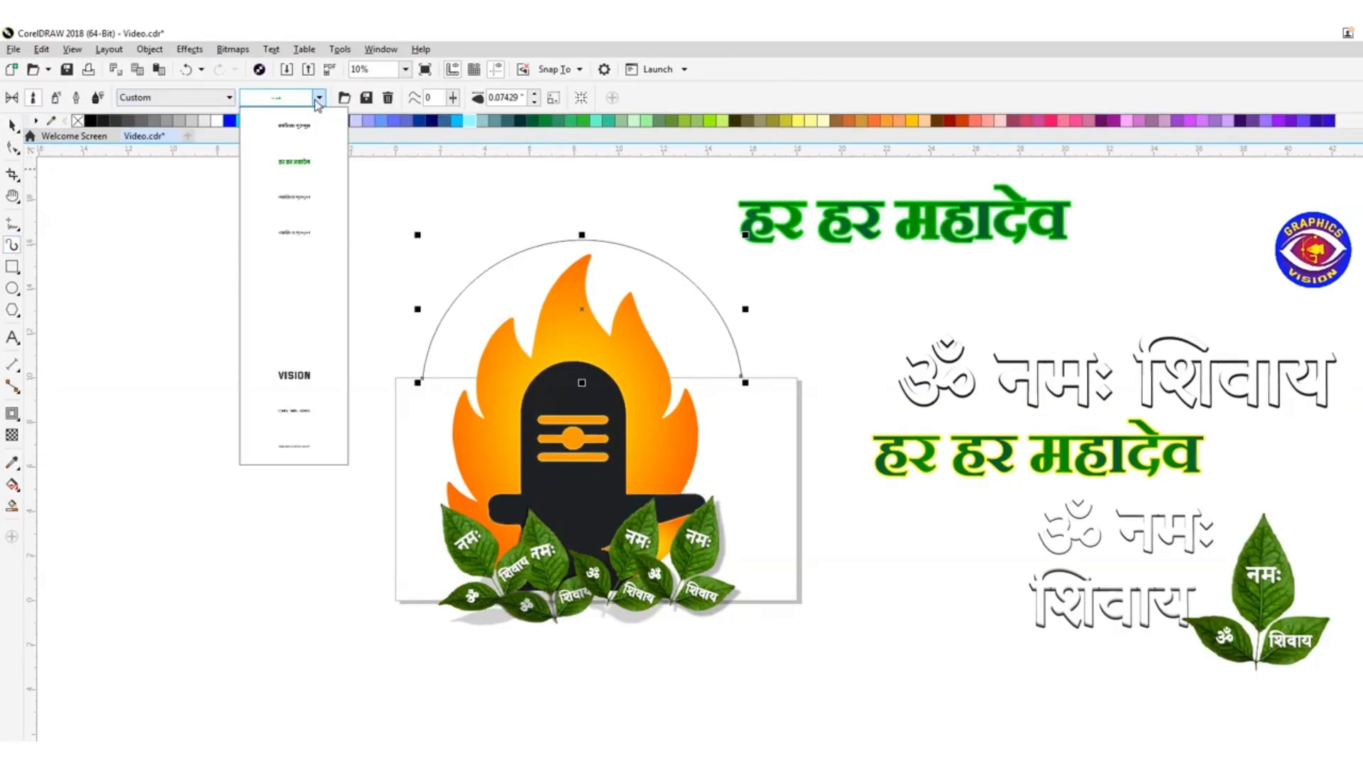
pyautogui.click(303, 171)
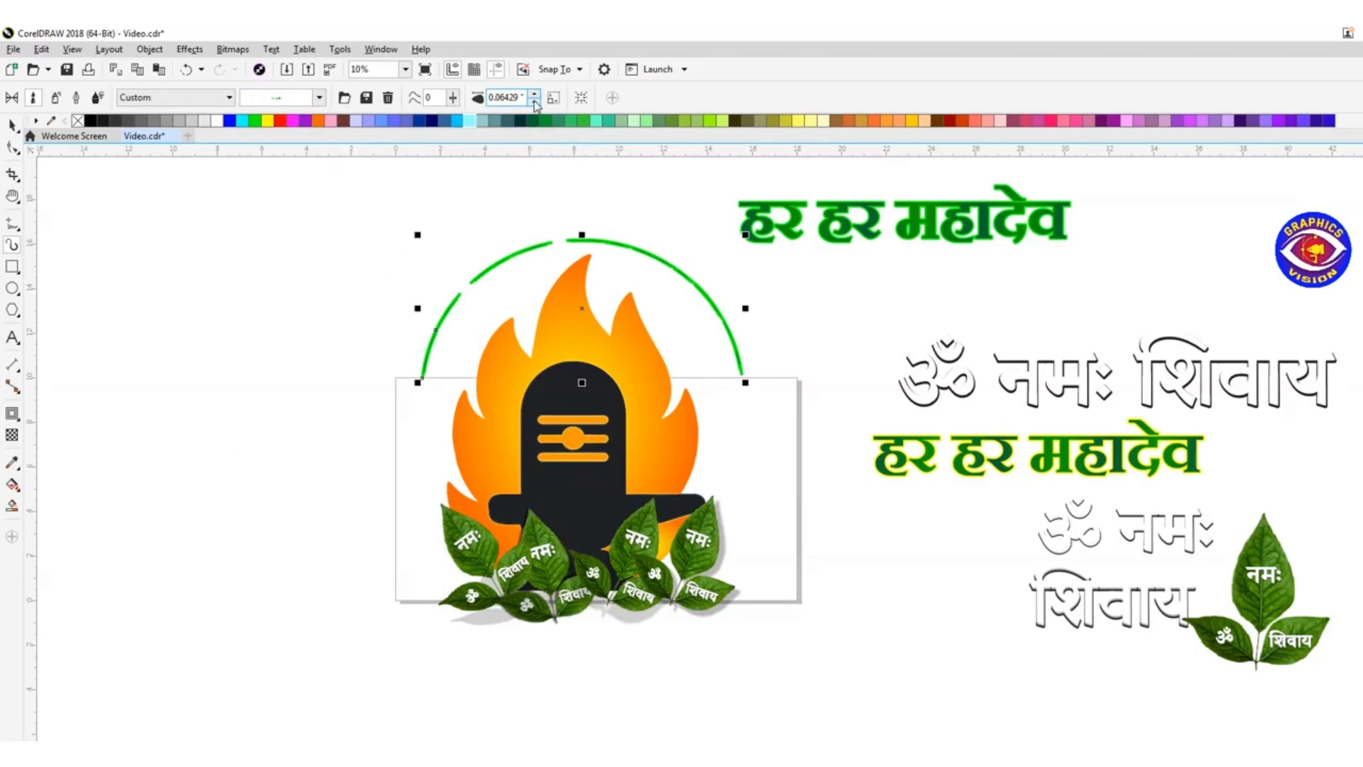
# Set the curved title's Artistic Media stroke width to 2.0 inches.
pyautogui.doubleClick(505, 96)
pyautogui.write('0.03')
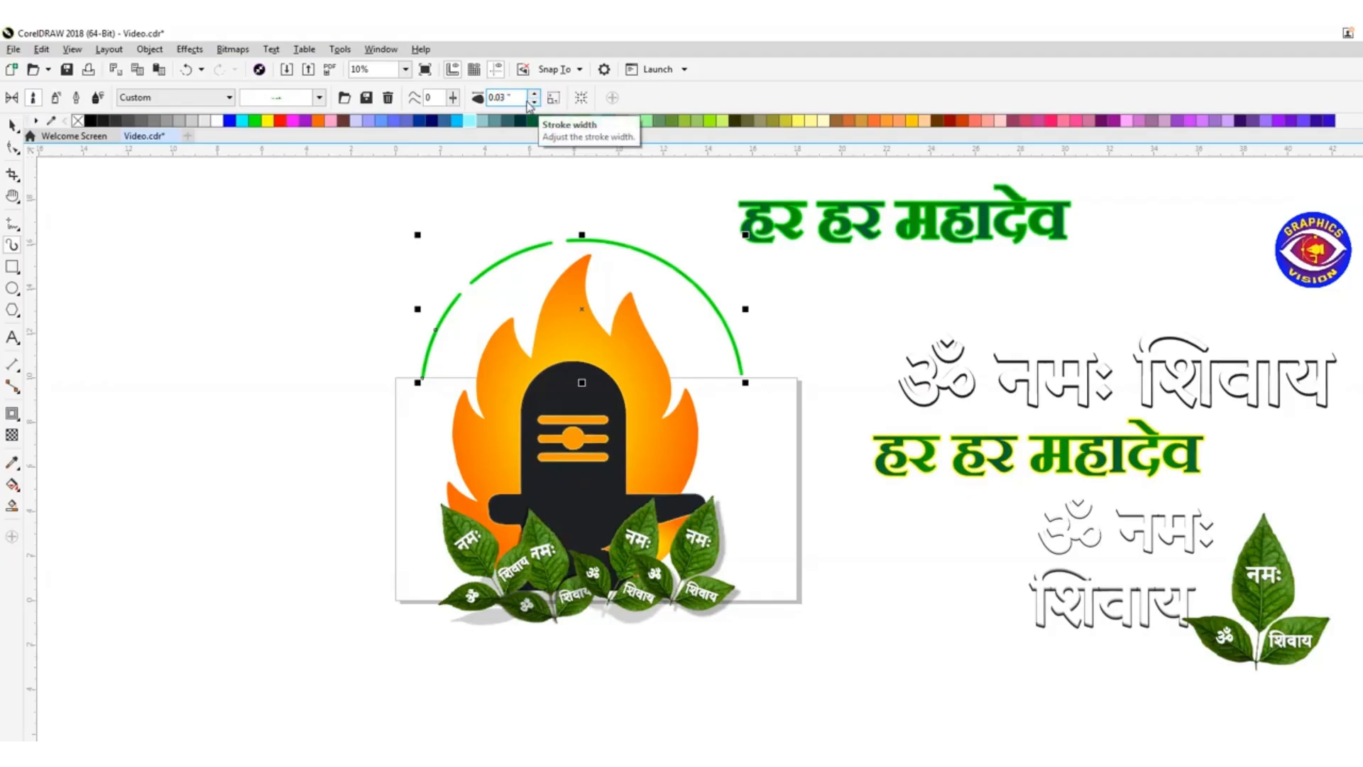
pyautogui.doubleClick(502, 97)
pyautogui.write('1')
pyautogui.press('Return')
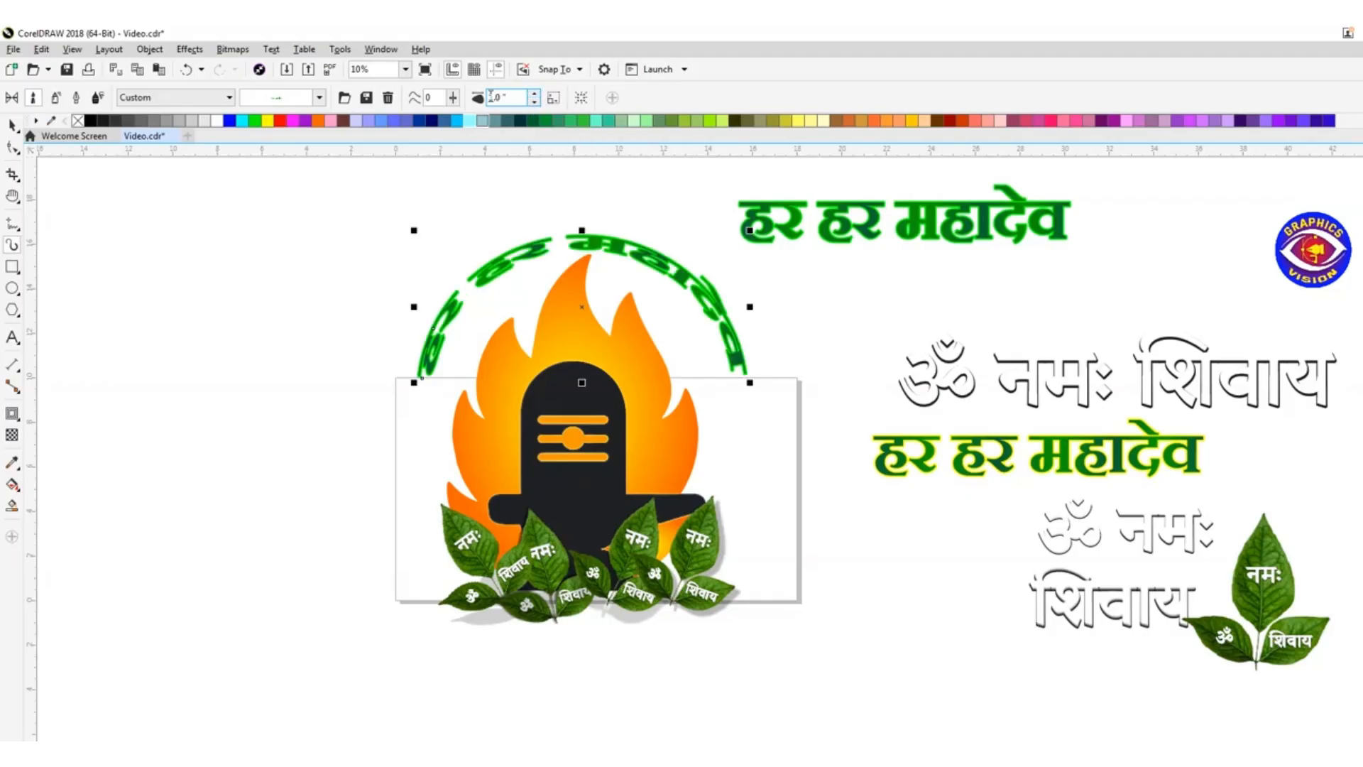
pyautogui.write('2')
pyautogui.press('Return')
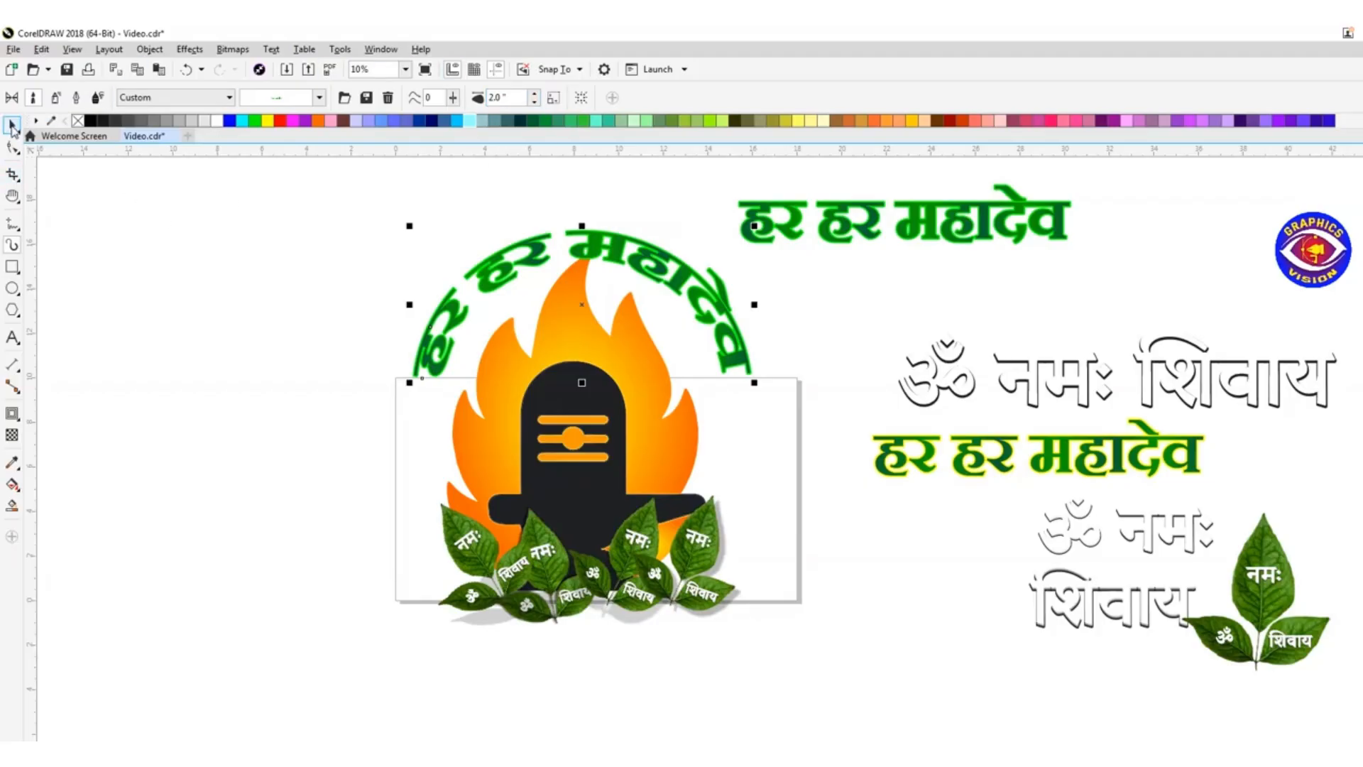
pyautogui.click(67, 163)
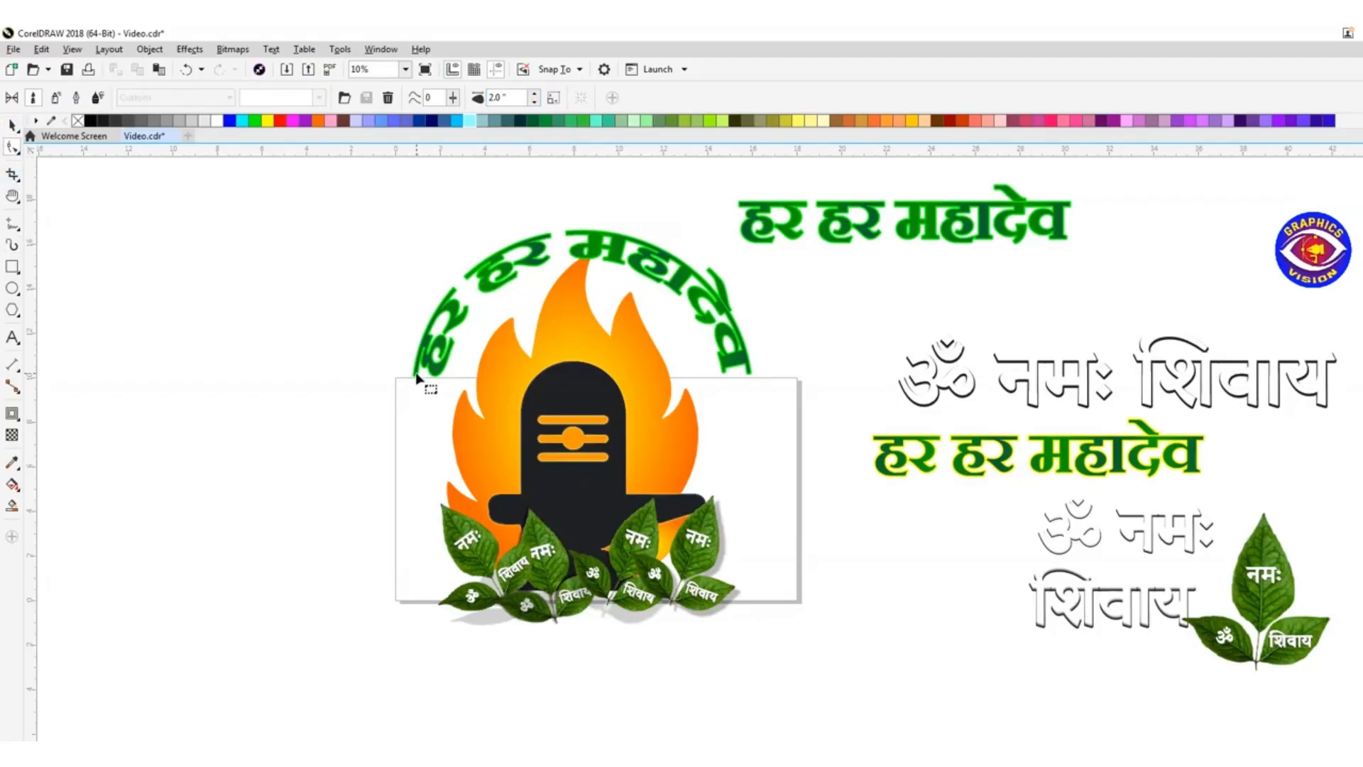
# Reselect the curved title, adjust its stroke width and set it slightly higher above the flames.
pyautogui.press('space')
pyautogui.click(484, 266)
pyautogui.click(488, 284)
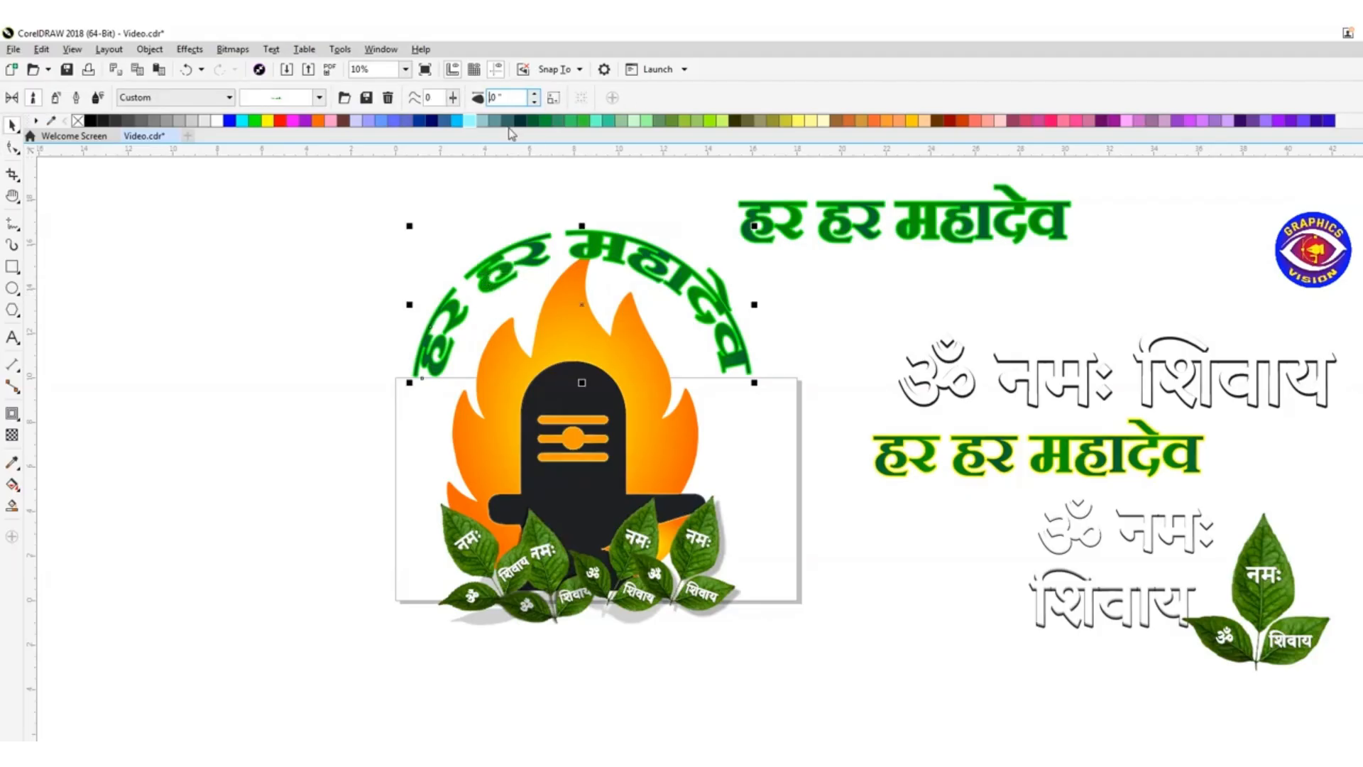
pyautogui.click(557, 243)
pyautogui.press('Return')
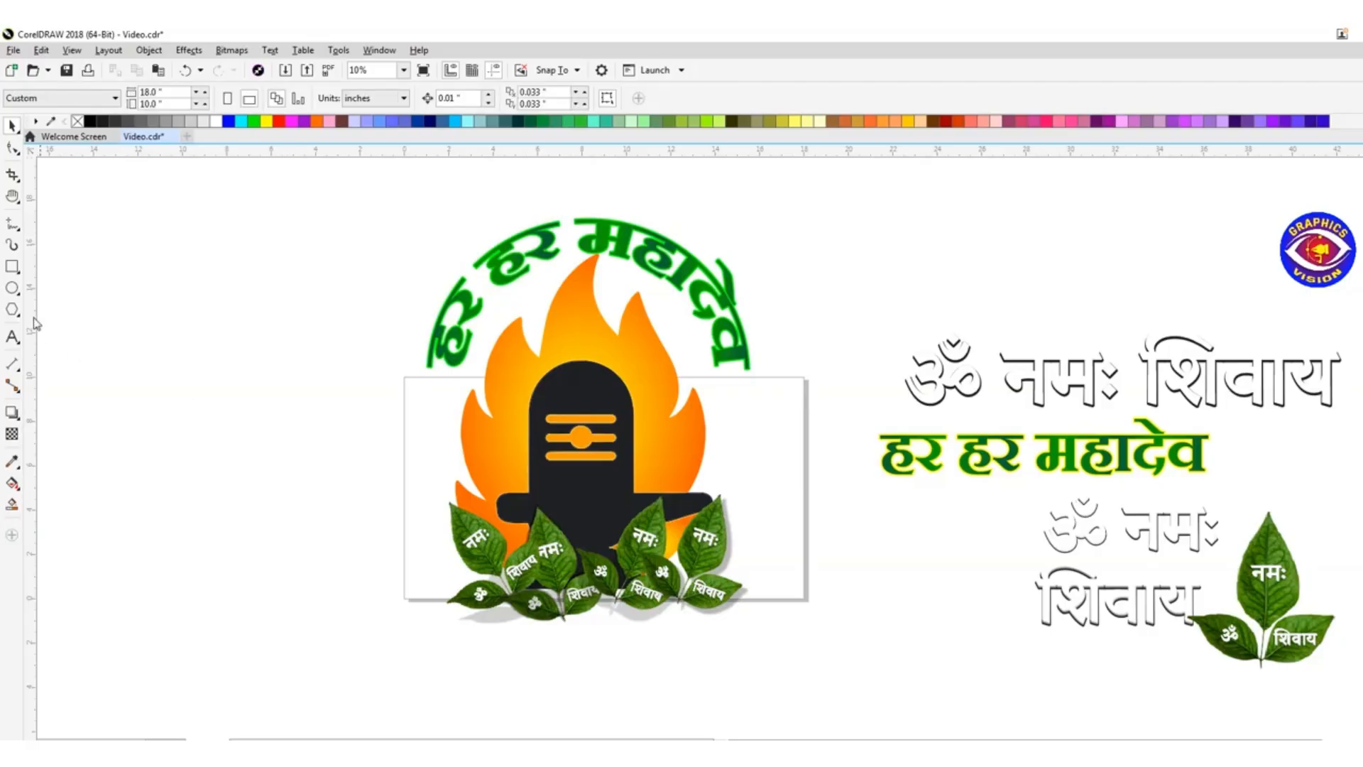
# Draw a circle about 2.5 inches wide beside the artwork, remove its outline and add a drop shadow.
pyautogui.click(12, 288)
pyautogui.moveTo(147, 310); pyautogui.dragTo(210, 374)
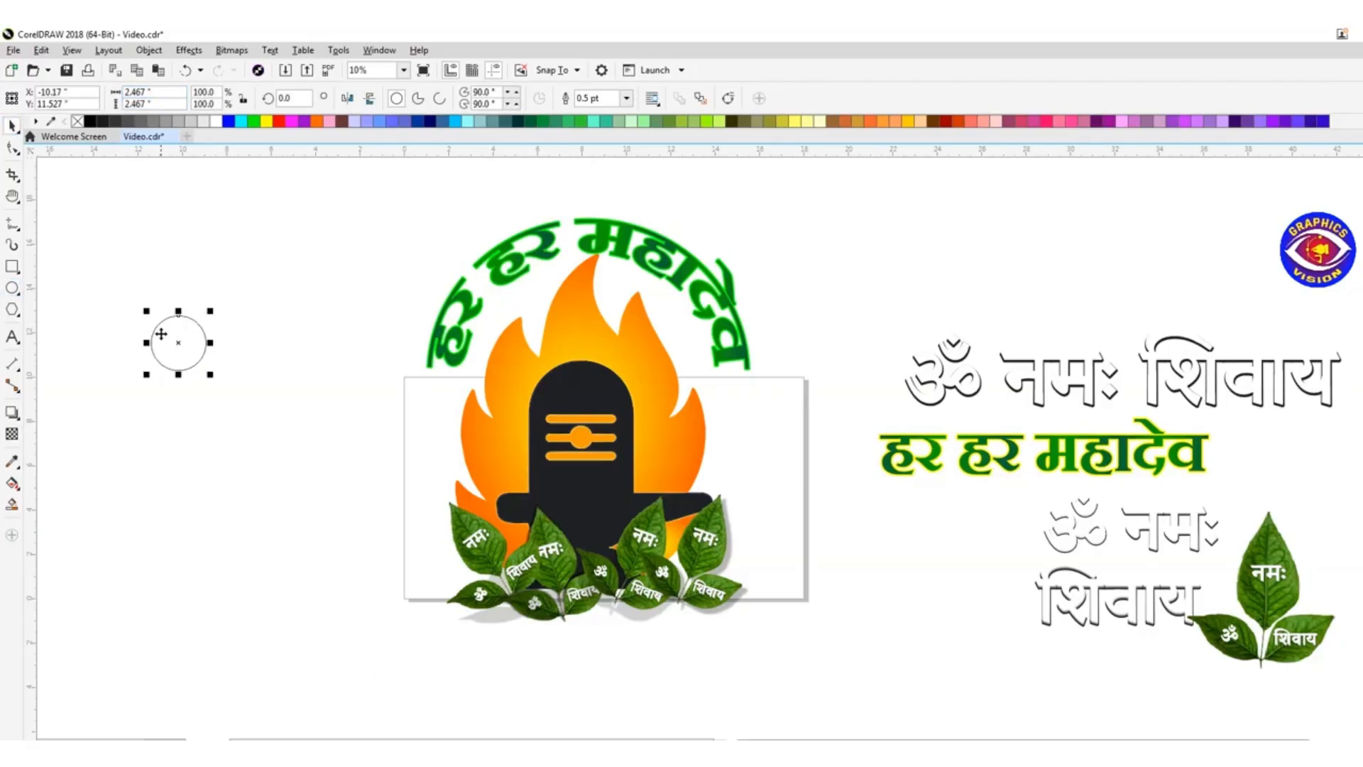
pyautogui.moveTo(162, 334); pyautogui.dragTo(214, 378)
pyautogui.rightClick(77, 122)
pyautogui.click(12, 412)
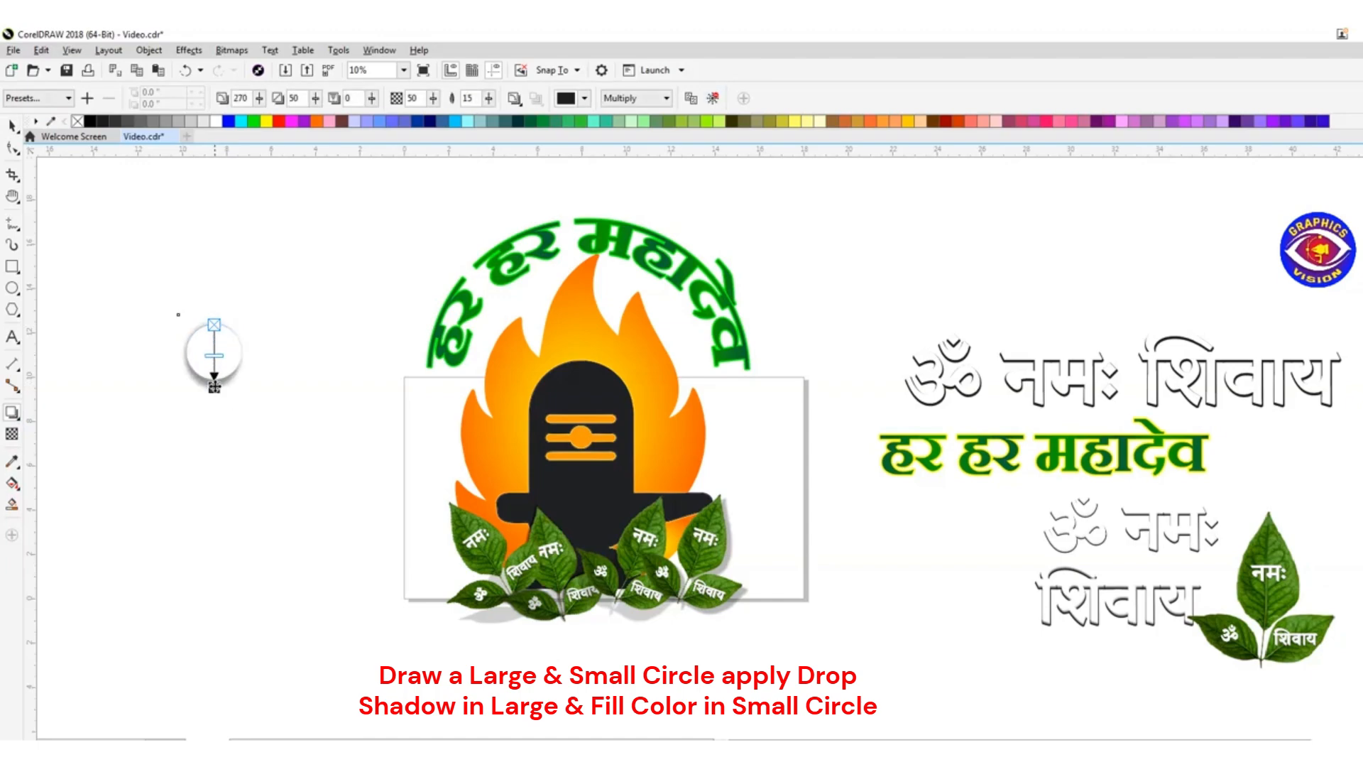
pyautogui.press('space')
# Place a smaller concentric copy of the shadowed circle inside the large one.
pyautogui.moveTo(112, 281); pyautogui.dragTo(268, 405)
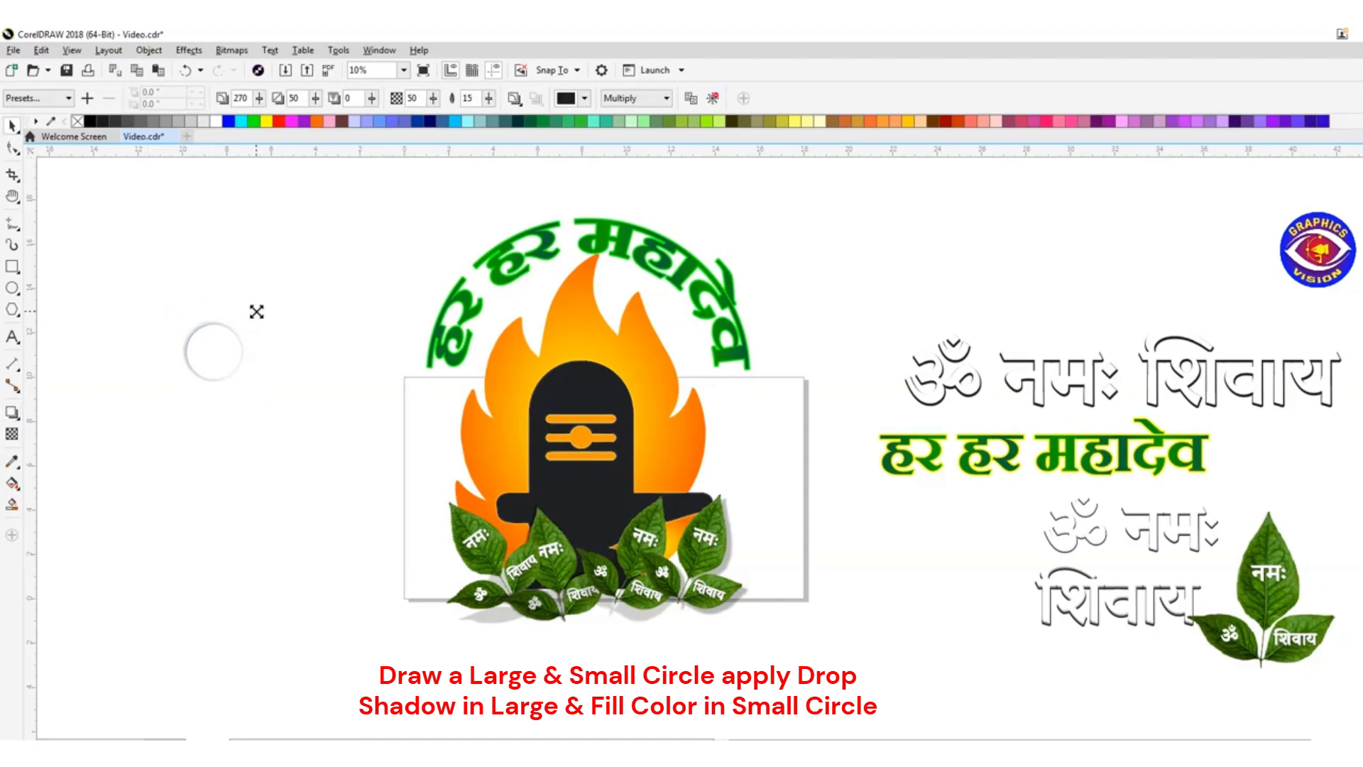
pyautogui.rightClick(232, 333)
pyautogui.moveTo(241, 325); pyautogui.dragTo(224, 342)
pyautogui.rightClick(223, 342)
pyautogui.click(176, 404)
pyautogui.hotkey('ctrl', 'z')
pyautogui.hotkey('ctrl', 'z')
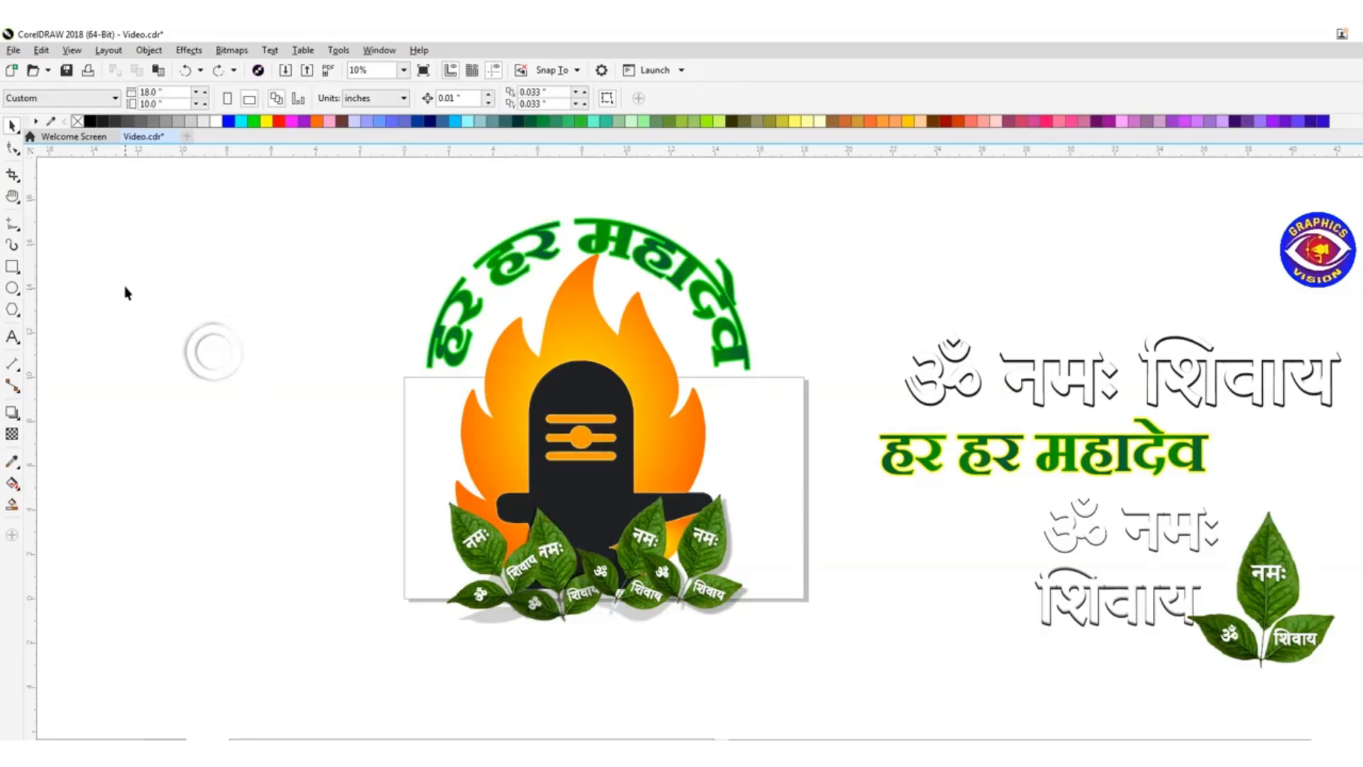
# Fill the small inner circle with green.
pyautogui.click(229, 334)
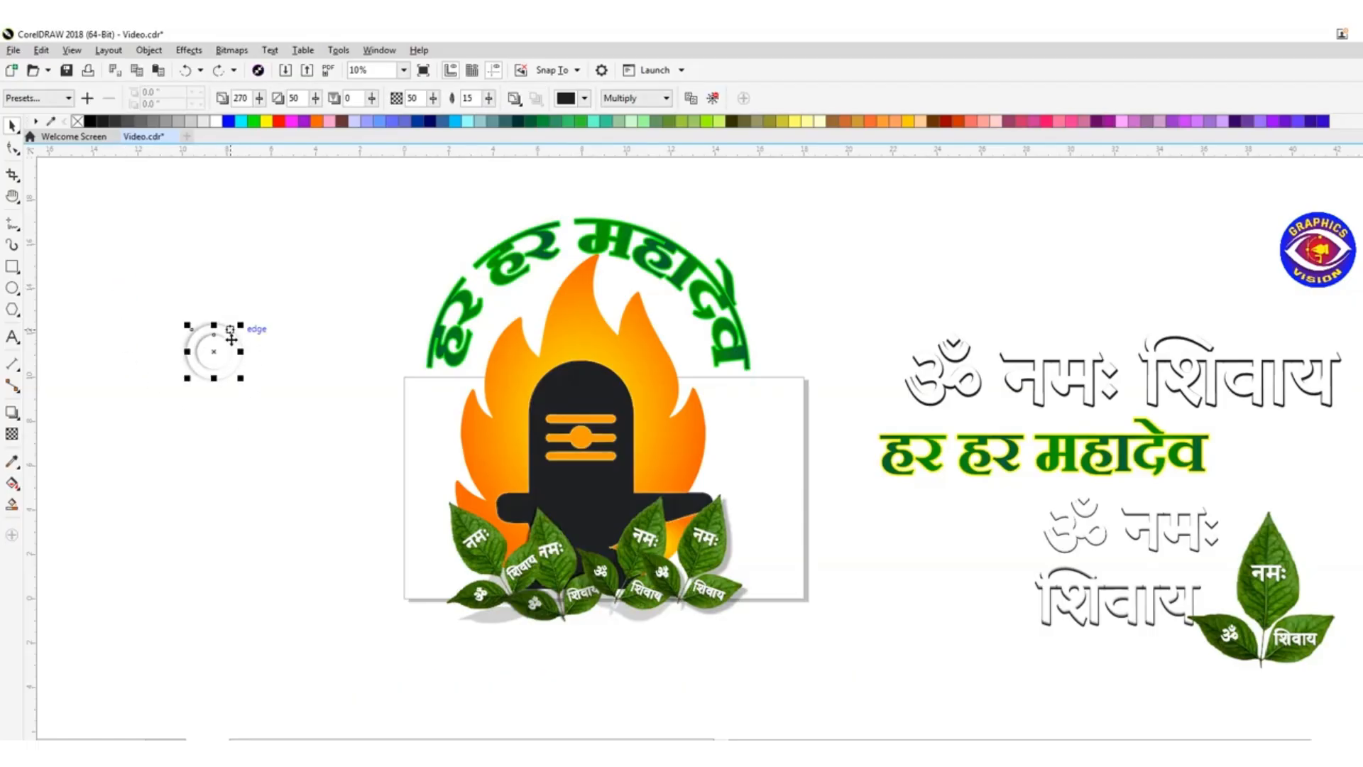
pyautogui.click(255, 123)
pyautogui.hotkey('ctrl', 'z')
pyautogui.click(255, 124)
pyautogui.click(274, 250)
# Scale down the circle pair and place a copy beneath the left end of the curved title.
pyautogui.moveTo(98, 287); pyautogui.dragTo(285, 401)
pyautogui.moveTo(254, 312); pyautogui.dragTo(463, 368)
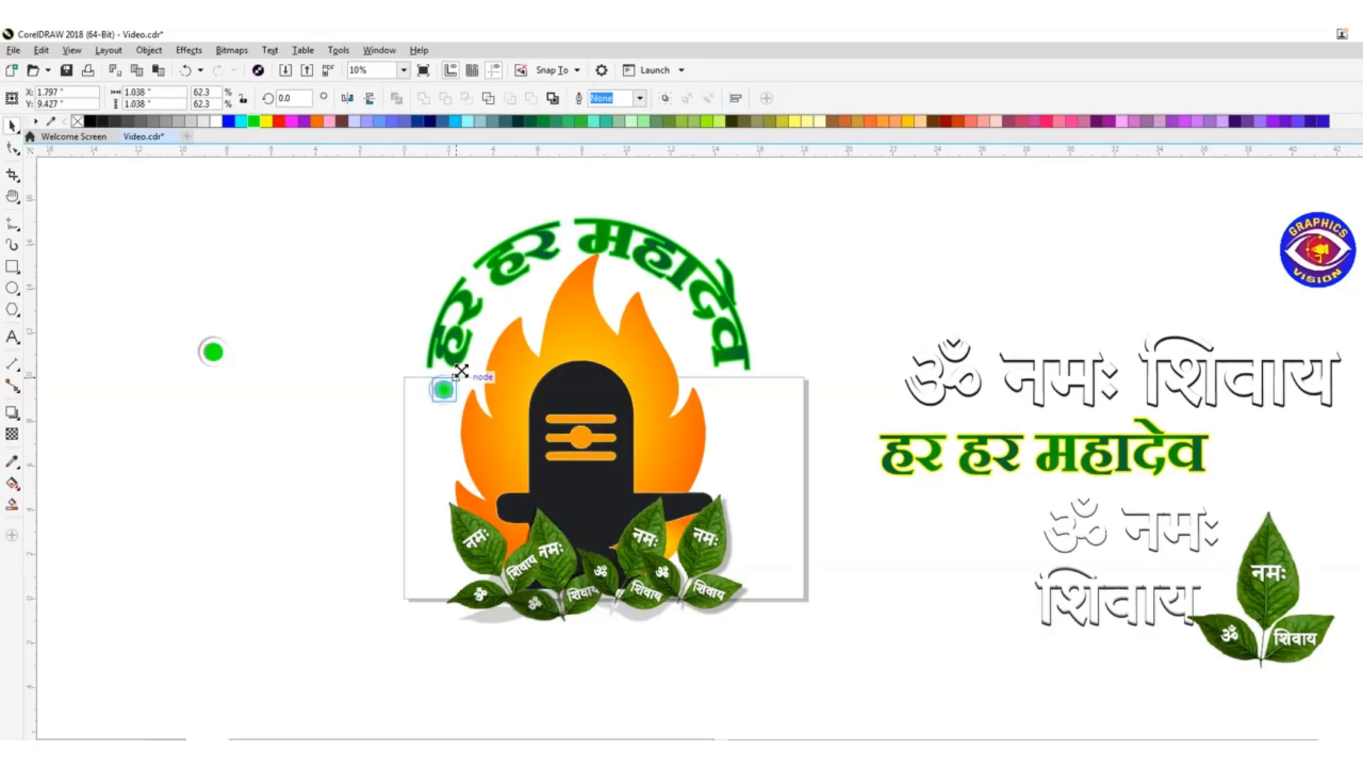
pyautogui.click(368, 450)
pyautogui.click(443, 389)
pyautogui.click(391, 368)
# Duplicate the green dot downward at even spacing to form a column of four beside the flames.
pyautogui.moveTo(439, 396); pyautogui.dragTo(439, 429)
pyautogui.rightClick(439, 429)
pyautogui.hotkey('ctrl', 'r')
pyautogui.hotkey('ctrl', 'r')
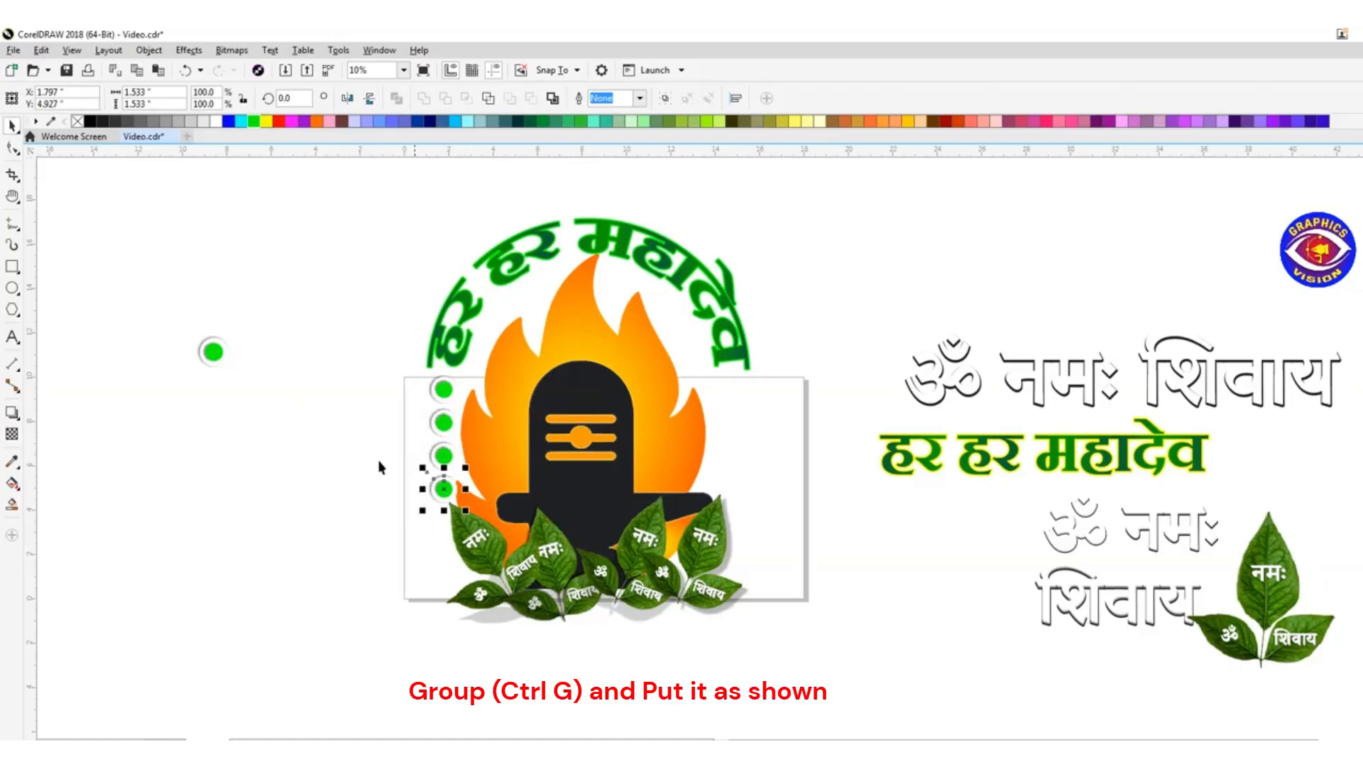
# Copy the column of four dots beneath the right end of the curved title and nudge it into place.
pyautogui.moveTo(338, 344); pyautogui.dragTo(480, 522)
pyautogui.moveTo(444, 425); pyautogui.dragTo(729, 423)
pyautogui.rightClick(729, 423)
pyautogui.press('Right')
pyautogui.press('Right')
pyautogui.press('Up')
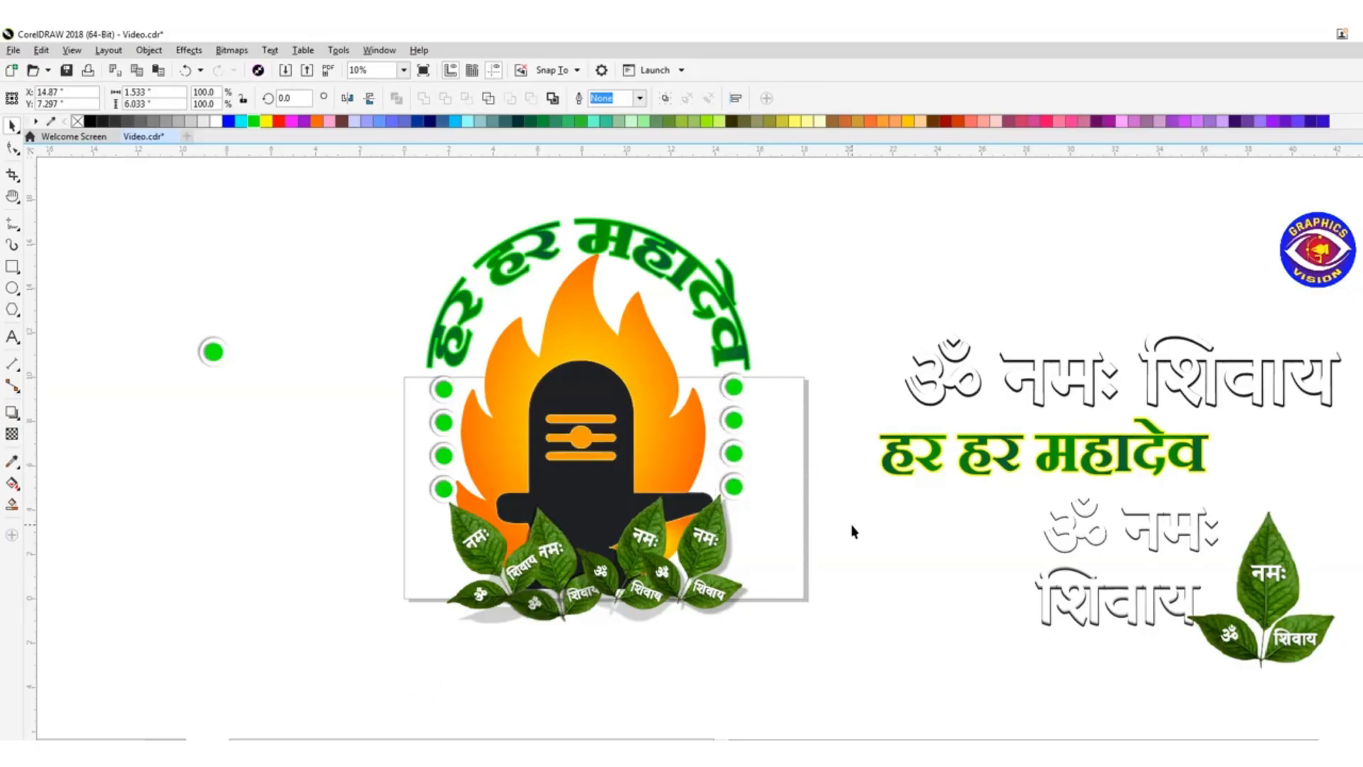
# Delete the spare green dot standing to the left of the artwork.
pyautogui.click(348, 610)
pyautogui.moveTo(143, 285); pyautogui.dragTo(304, 406)
pyautogui.press('Delete')
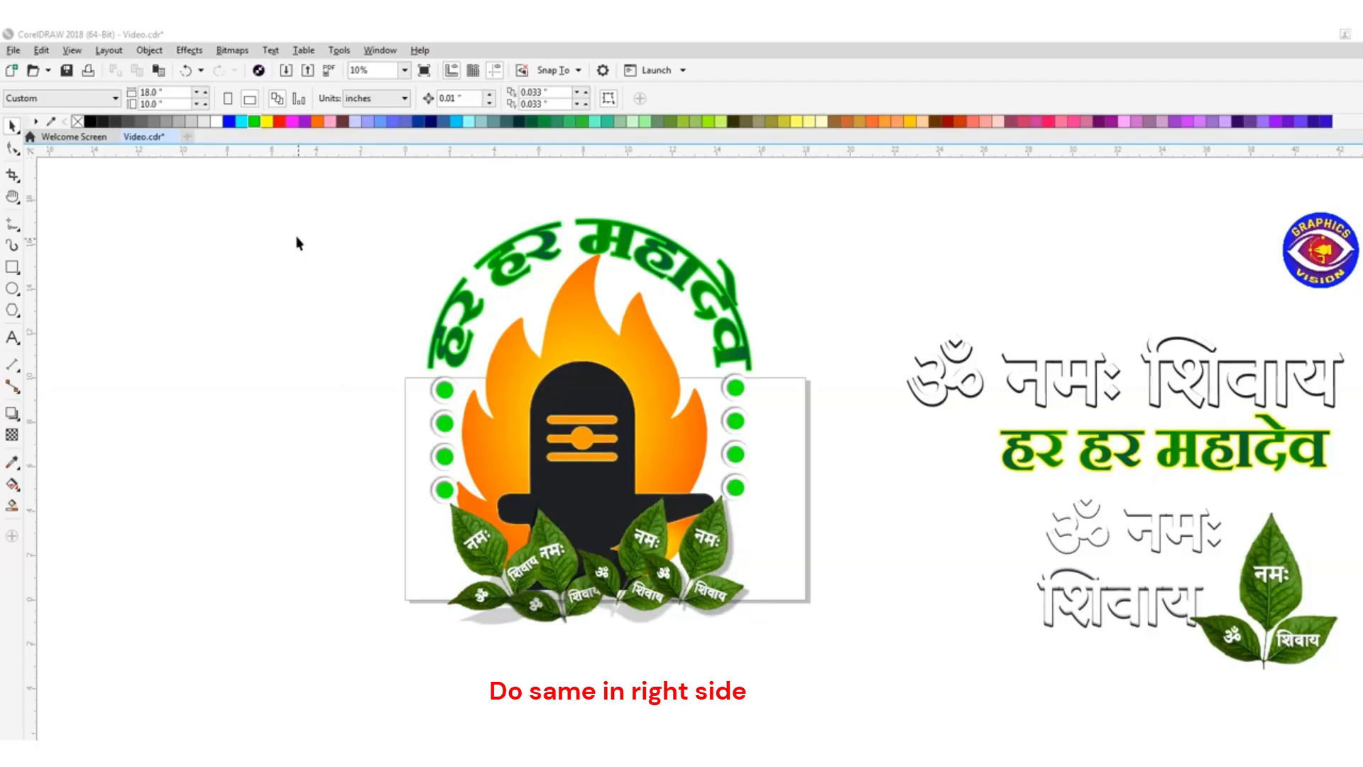
pyautogui.click(273, 199)
# Scale down the complete design with curved title and dots, and place it to the left of the page.
pyautogui.moveTo(563, 594); pyautogui.dragTo(867, 675)
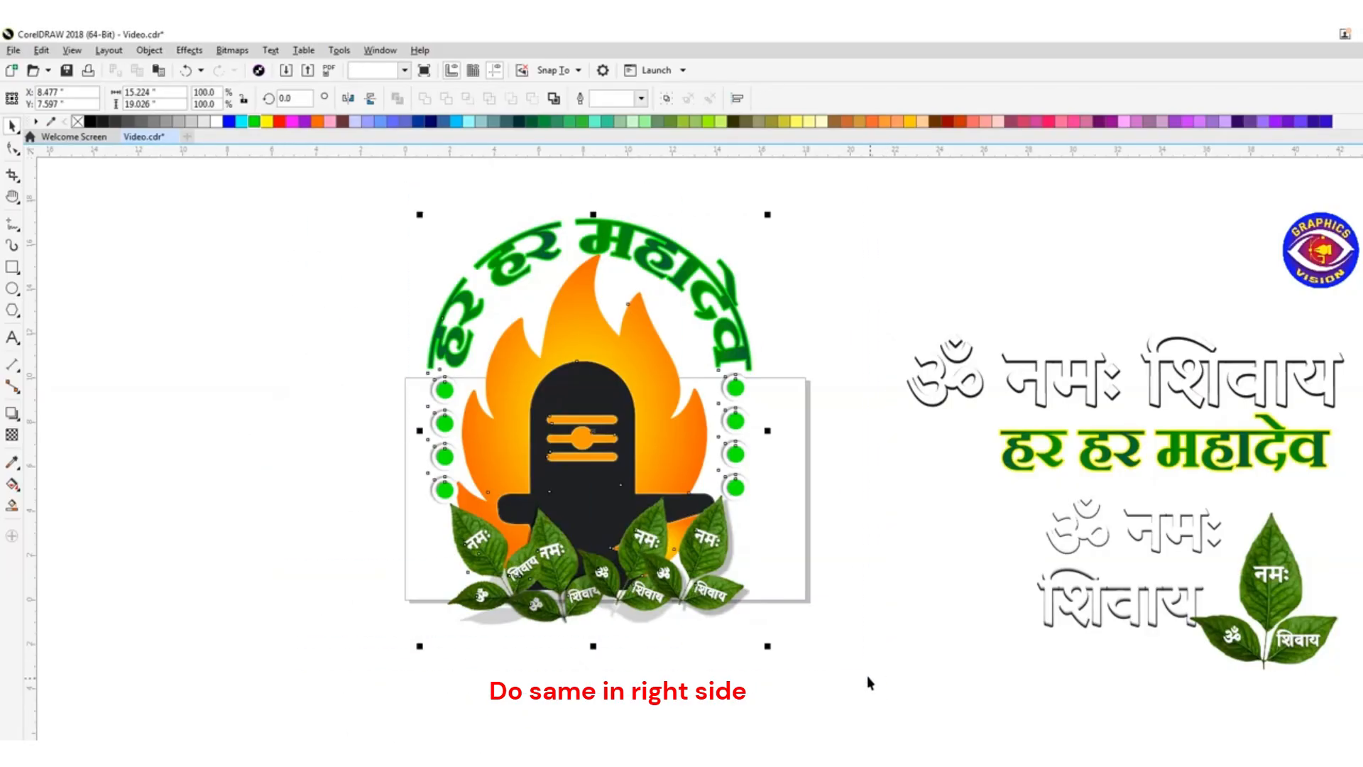
pyautogui.click(836, 633)
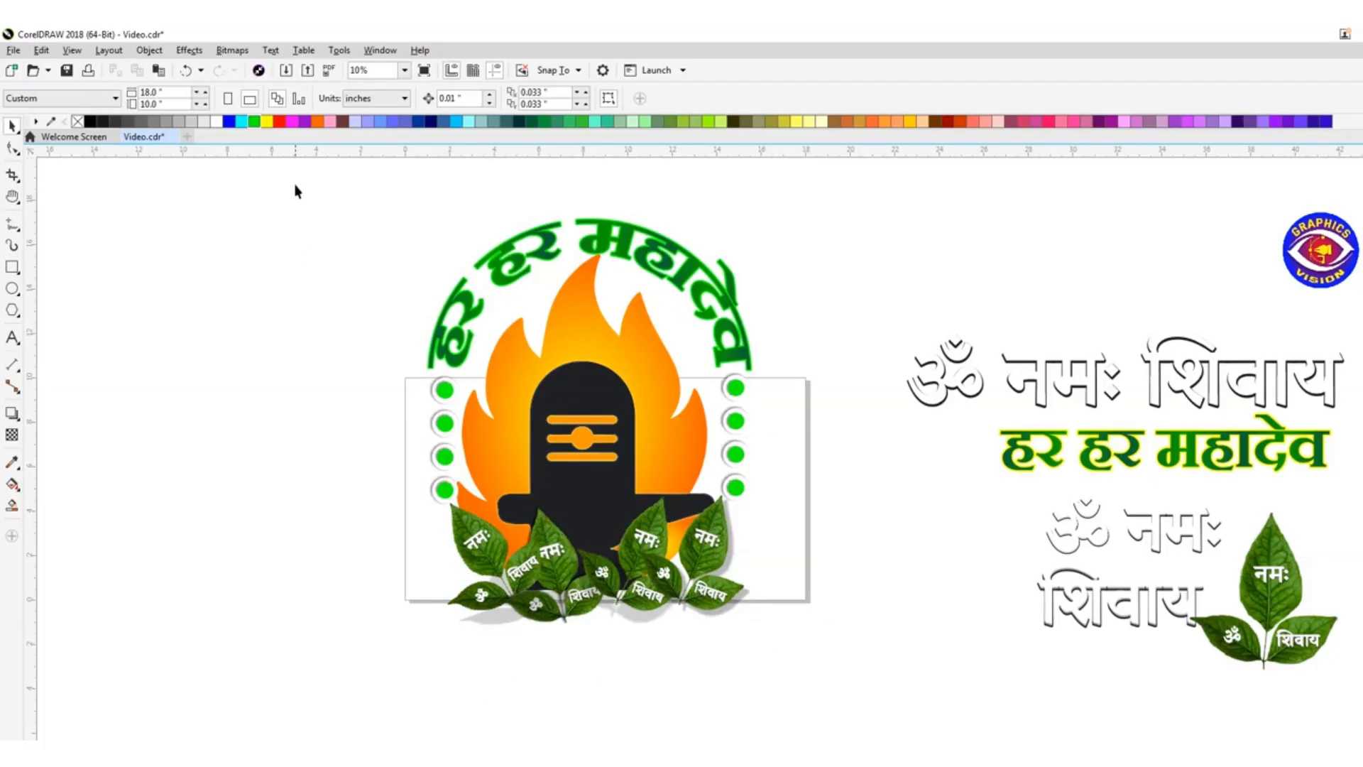
pyautogui.moveTo(295, 186); pyautogui.dragTo(889, 690)
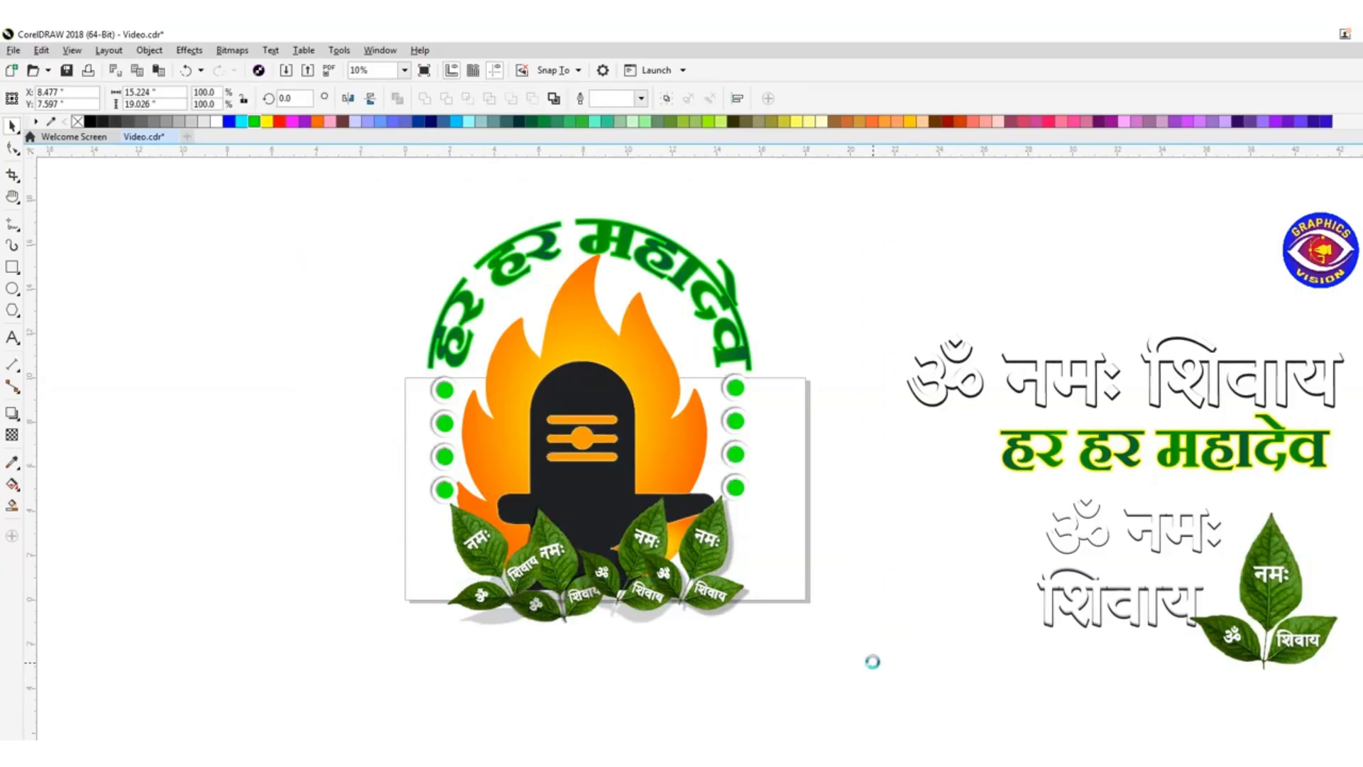
pyautogui.moveTo(767, 215); pyautogui.dragTo(715, 280)
pyautogui.moveTo(568, 422); pyautogui.dragTo(132, 416)
pyautogui.click(865, 519)
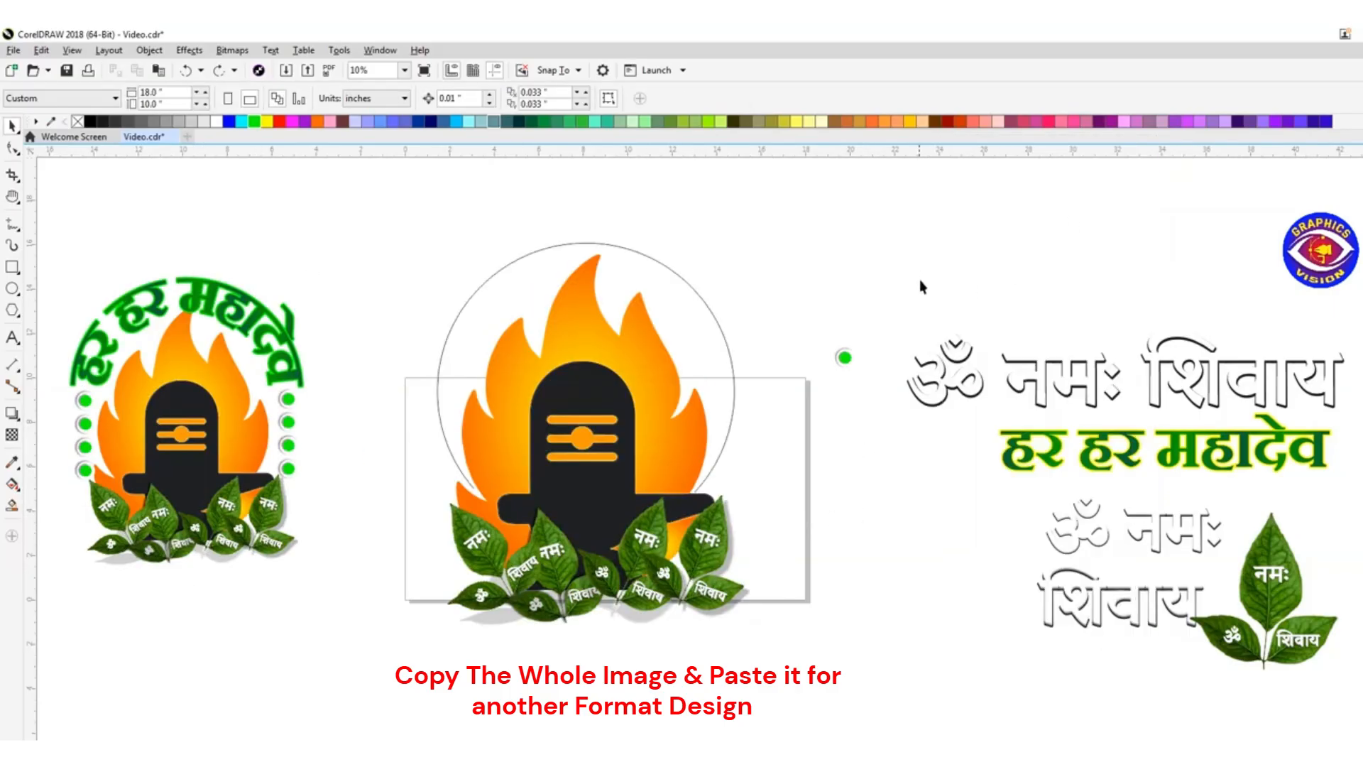
# Fit the green dot to the circular arc around the flames with 15 duplicates using Fit Objects to Path.
pyautogui.moveTo(919, 279); pyautogui.dragTo(815, 390)
pyautogui.moveTo(916, 294); pyautogui.dragTo(823, 392)
pyautogui.keyDown('shift'); pyautogui.click(731, 358); pyautogui.keyUp('shift')
pyautogui.click(149, 50)
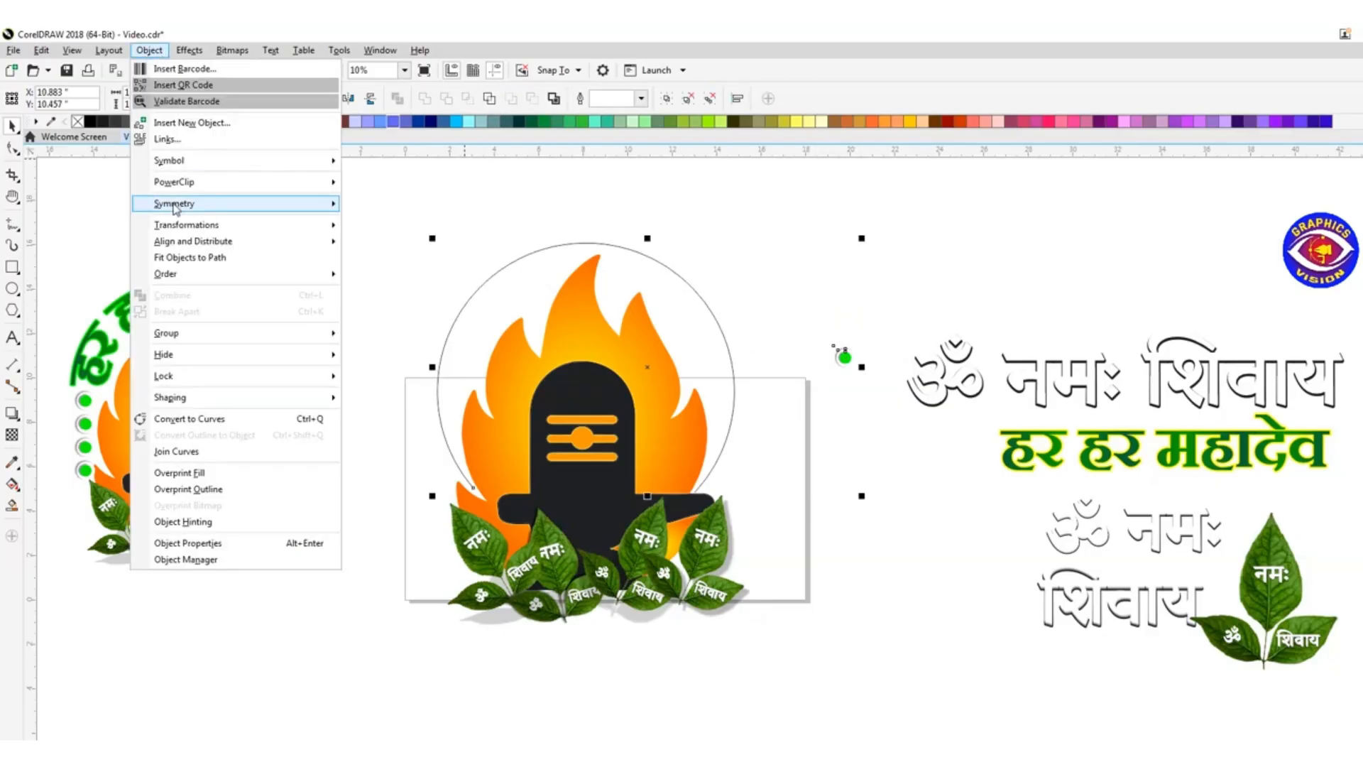
pyautogui.click(213, 260)
pyautogui.doubleClick(1031, 224)
pyautogui.write('15')
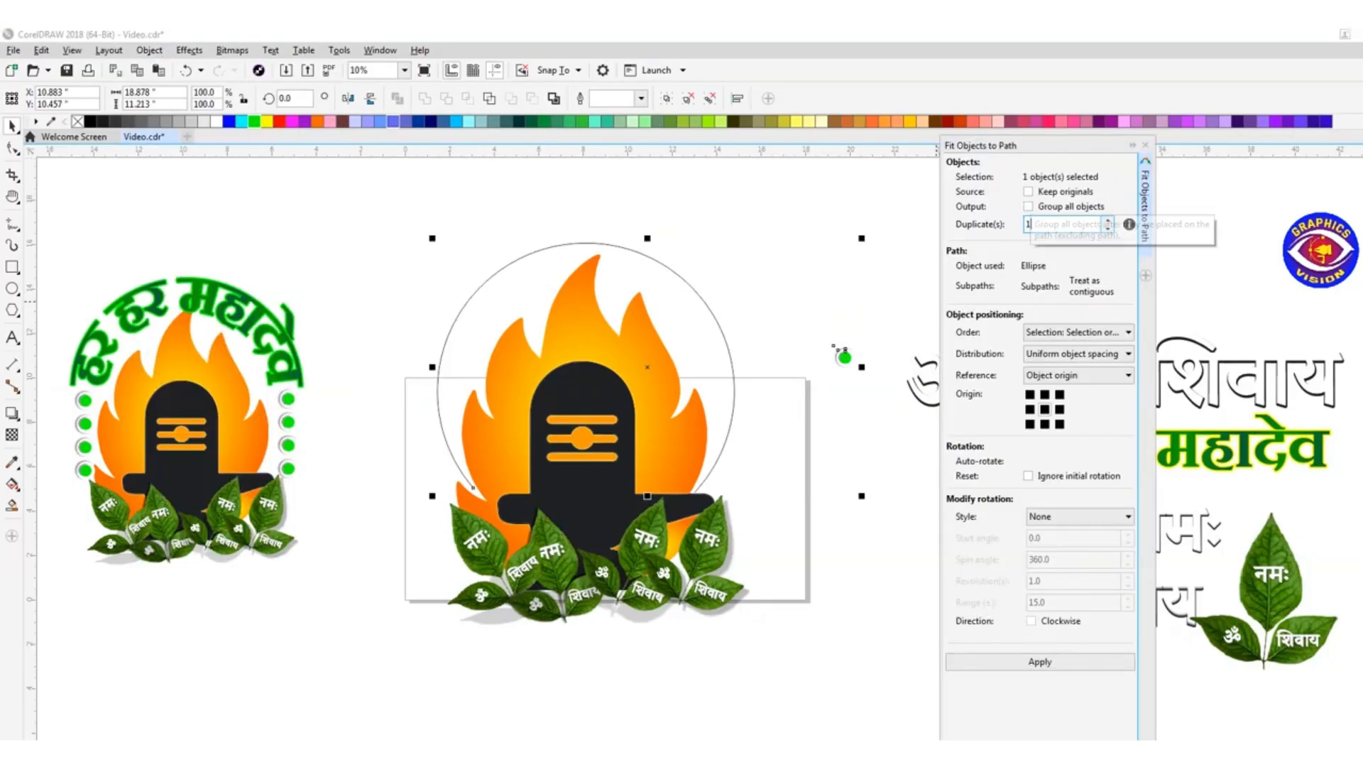
pyautogui.click(1044, 662)
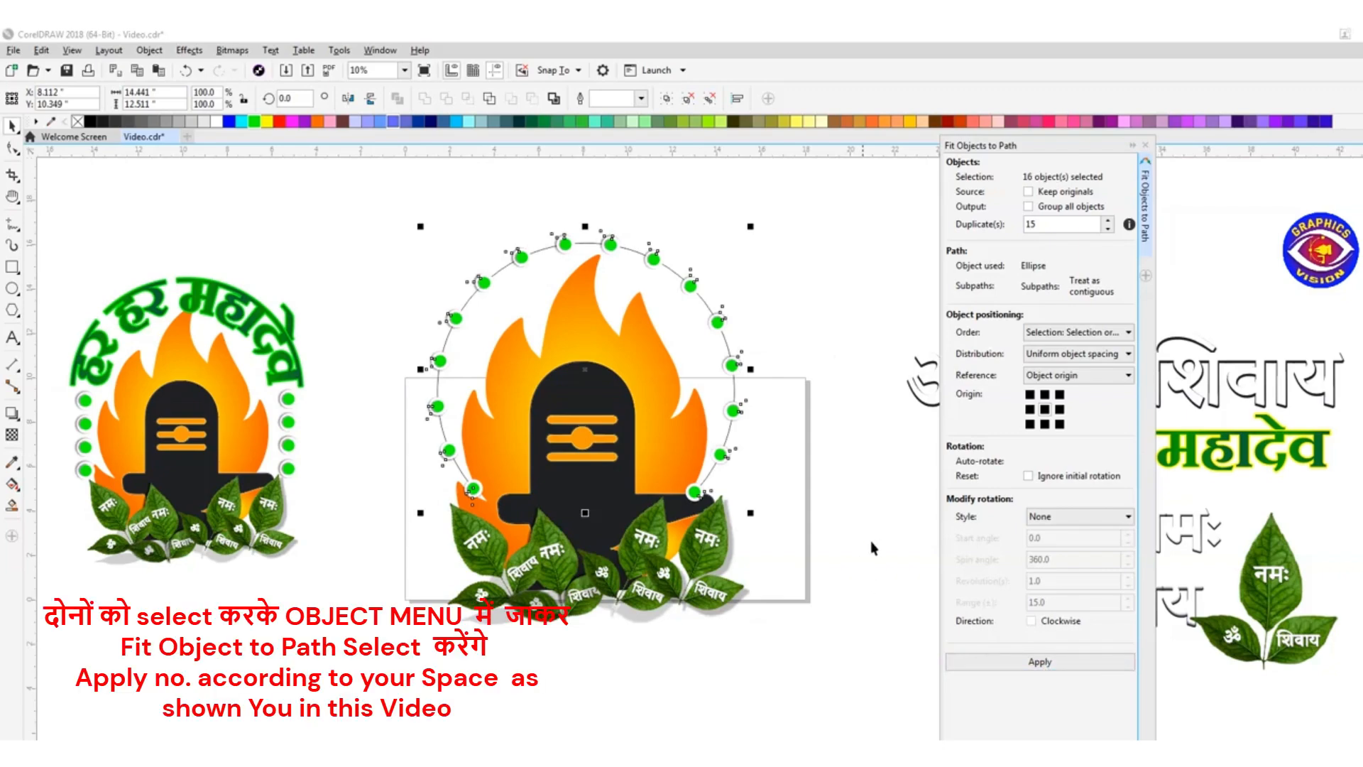
pyautogui.click(888, 494)
pyautogui.click(1146, 145)
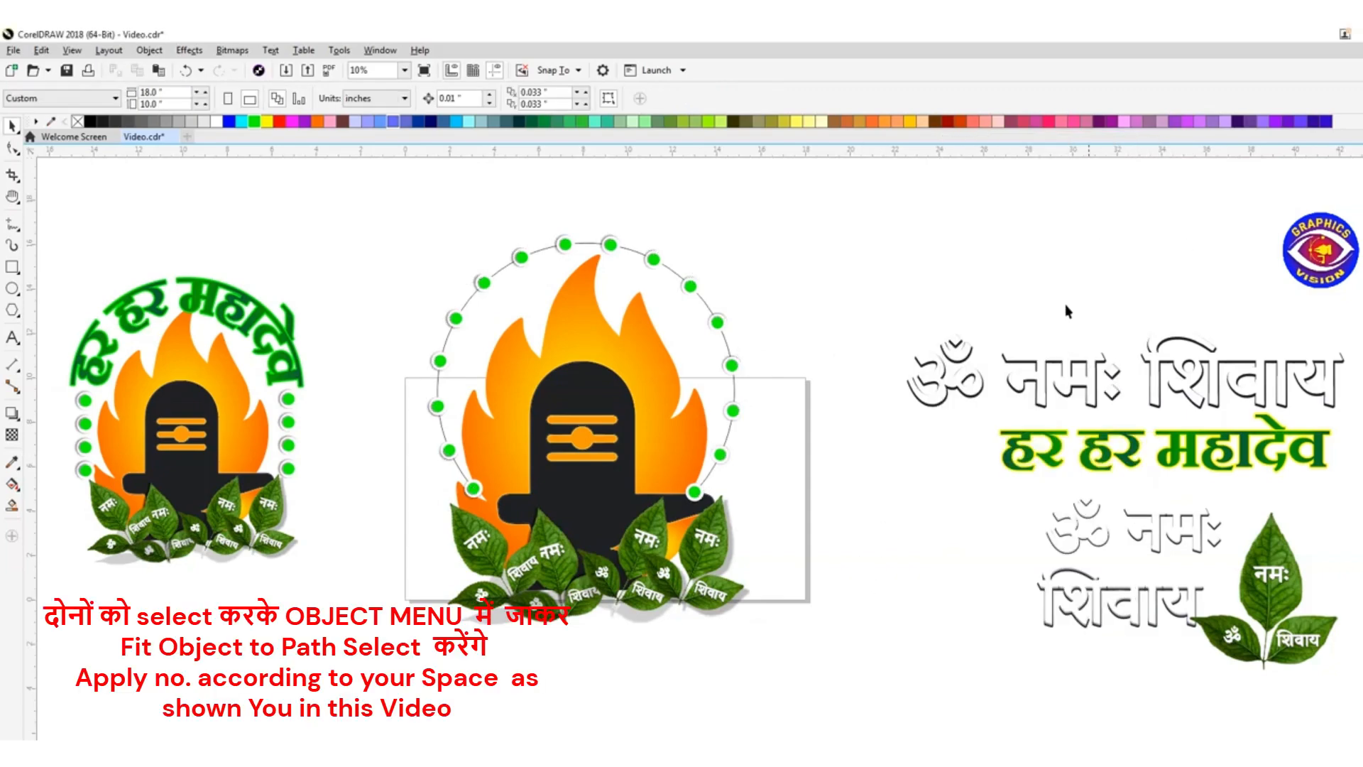
# Give the arc path connecting the dots a green outline.
pyautogui.click(684, 452)
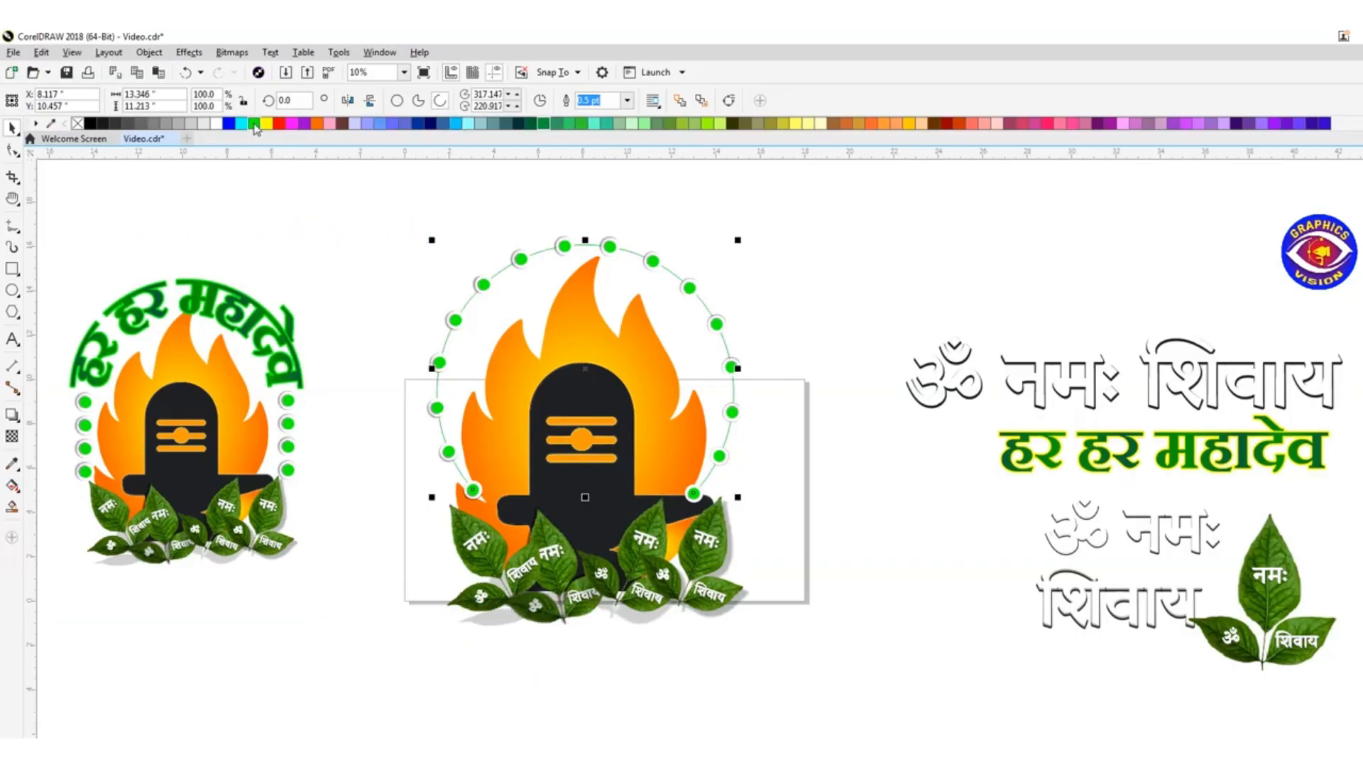
pyautogui.click(855, 238)
# Move the yellow-outlined "हर हर महादेव" title beneath the leaves and give it a drop shadow.
pyautogui.moveTo(1012, 455); pyautogui.dragTo(472, 648)
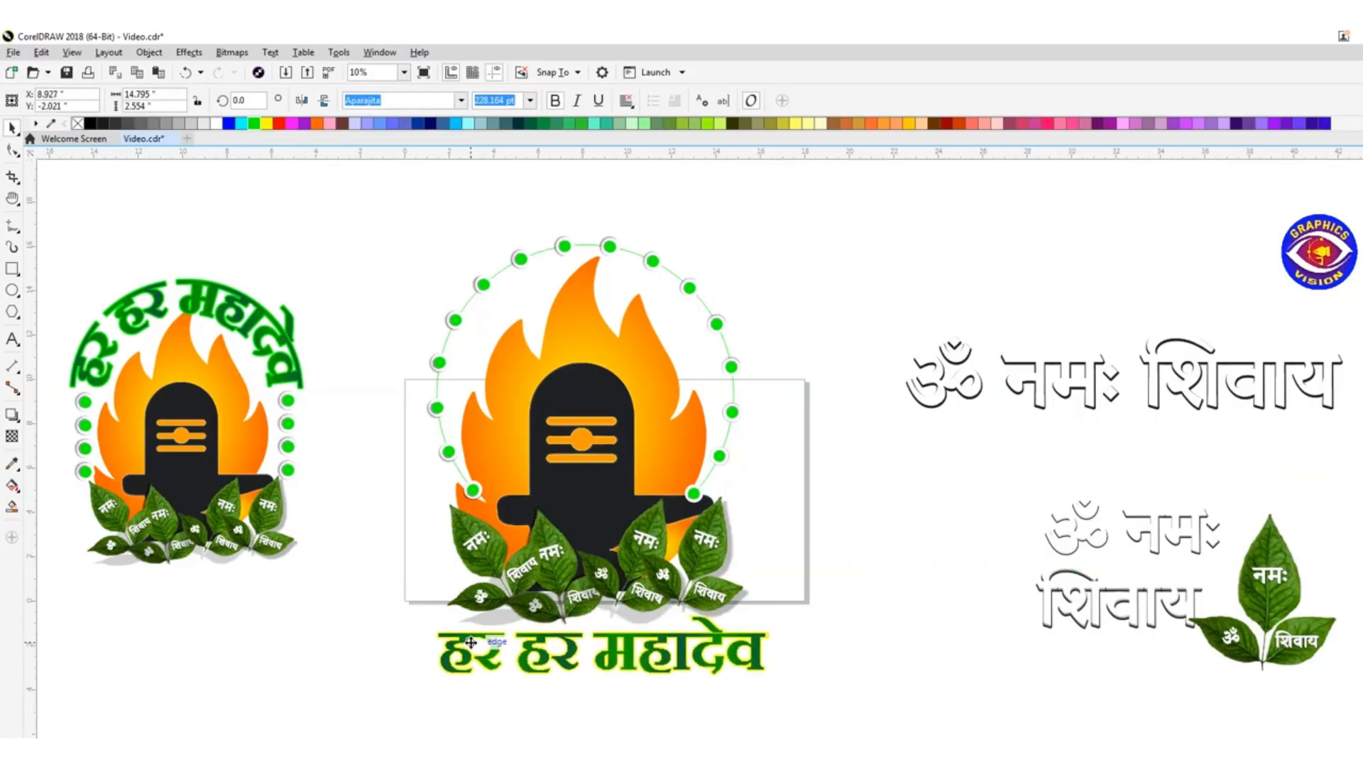
pyautogui.click(912, 579)
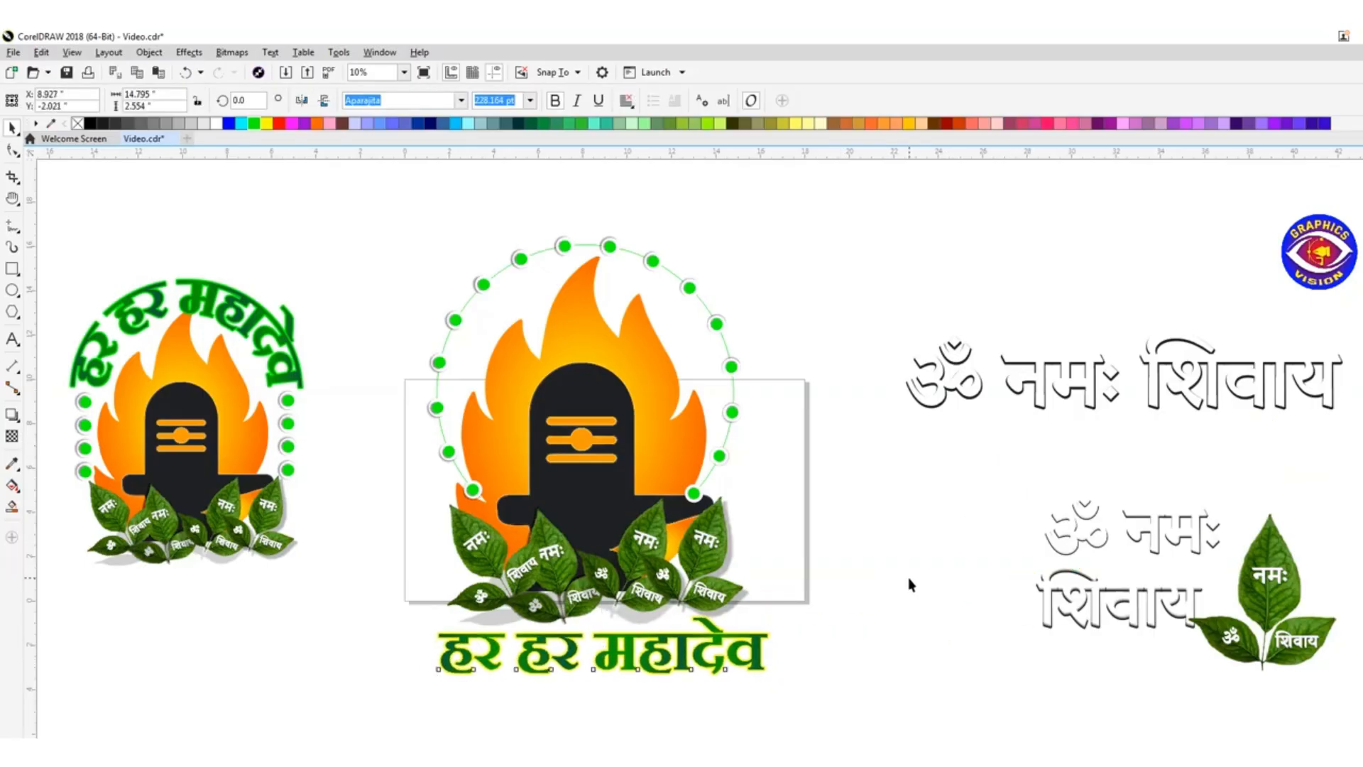
pyautogui.click(539, 643)
pyautogui.click(12, 415)
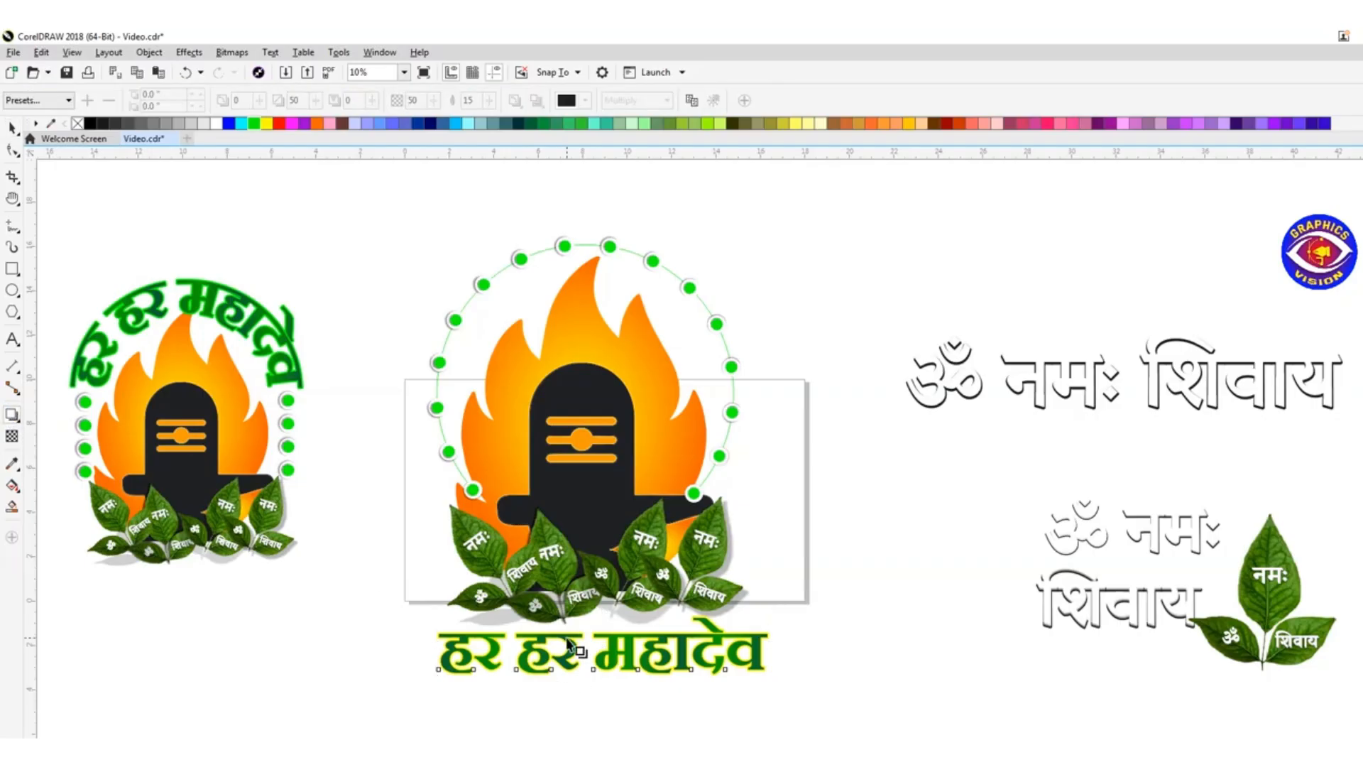
pyautogui.moveTo(571, 646); pyautogui.dragTo(604, 680)
pyautogui.press('space')
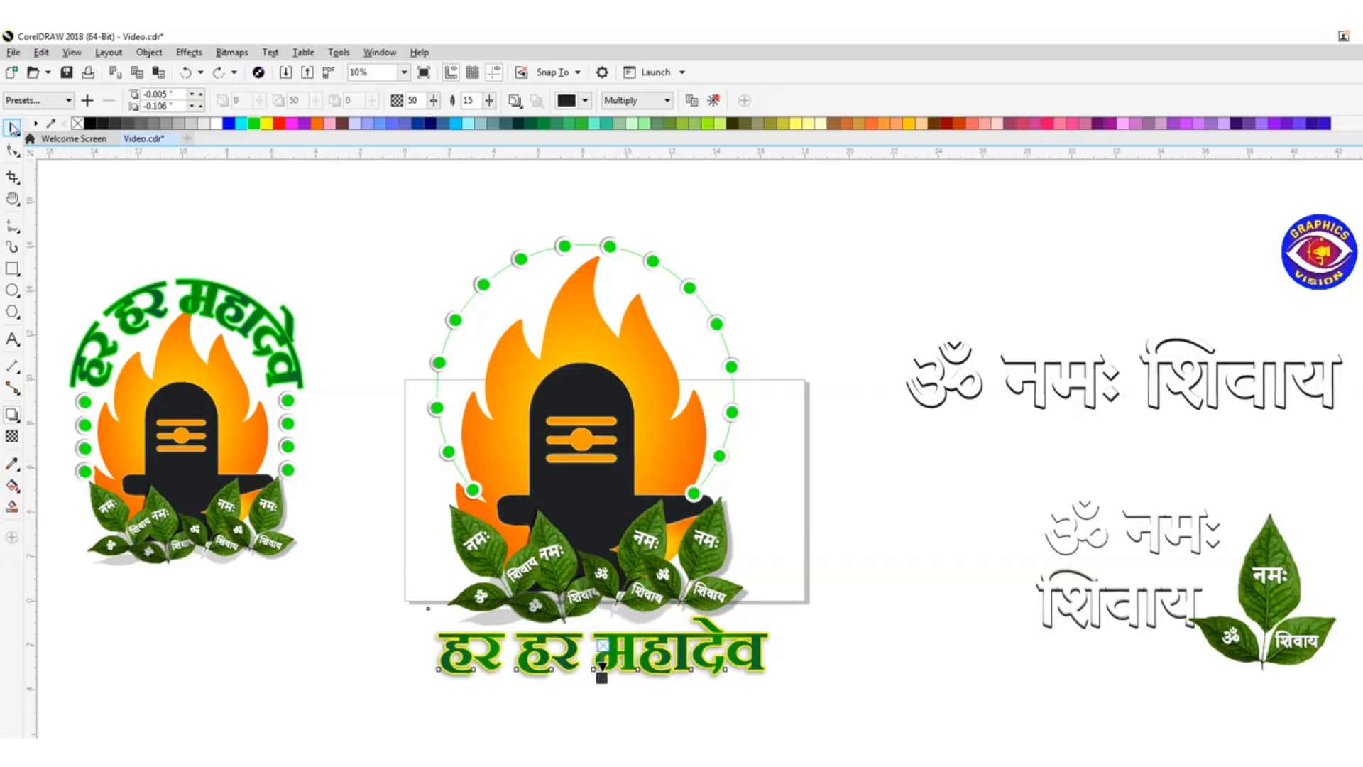
pyautogui.click(824, 260)
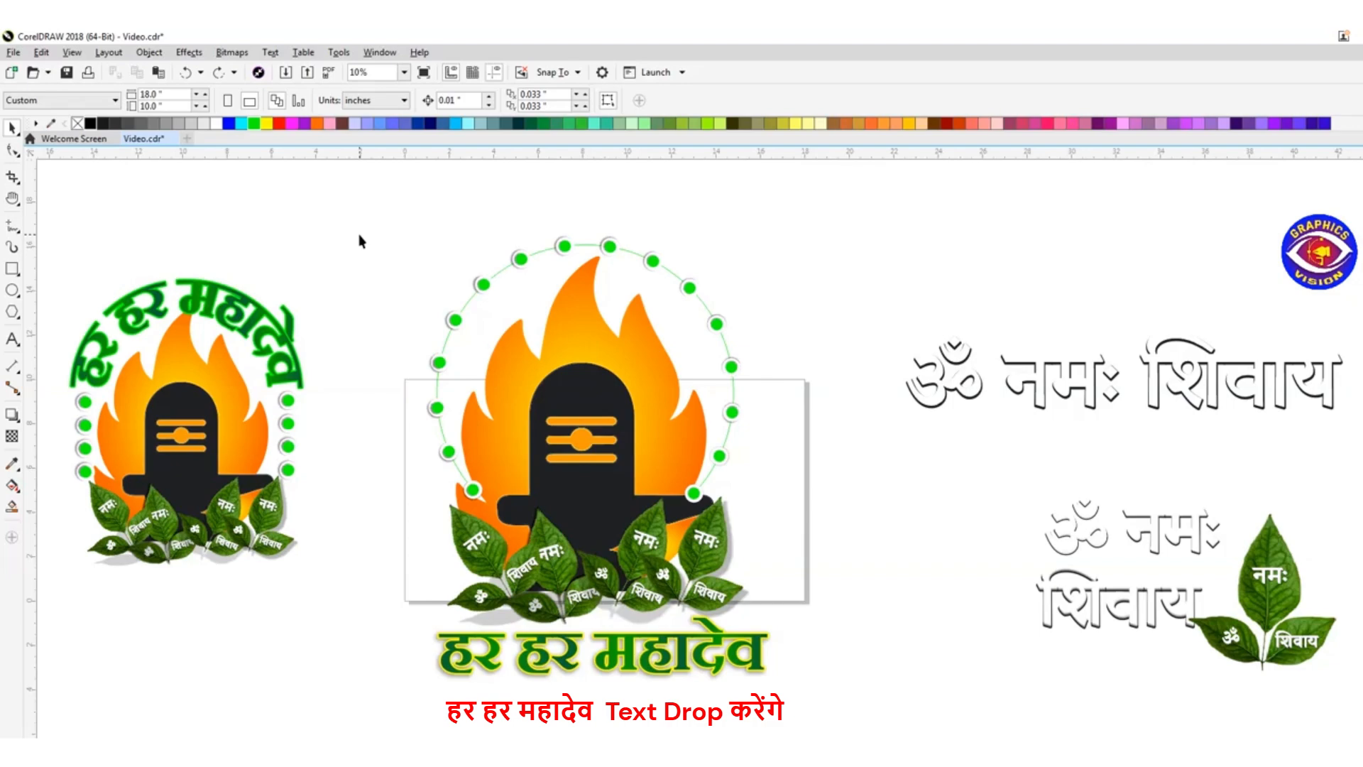
# Scale down the whole second design with its title and reposition it on the page.
pyautogui.moveTo(398, 309); pyautogui.dragTo(856, 690)
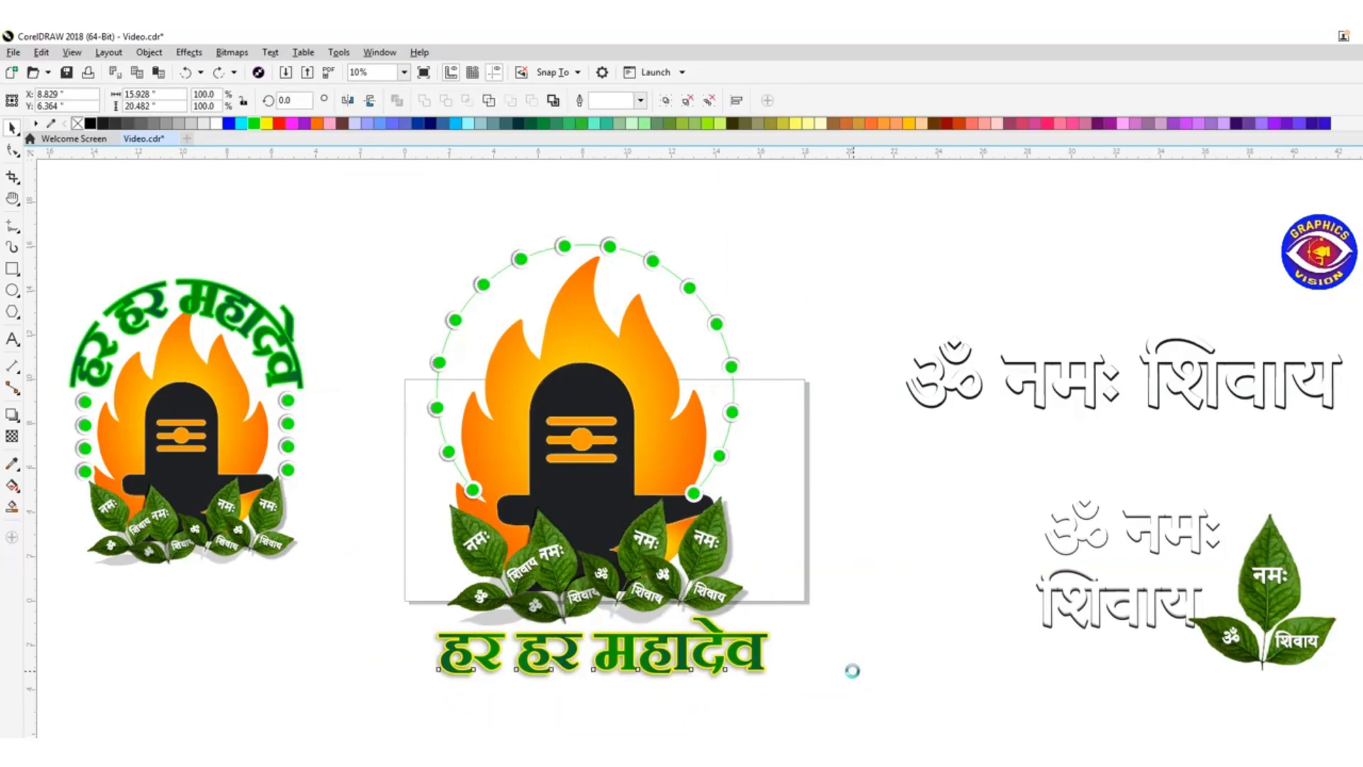
pyautogui.moveTo(781, 231); pyautogui.dragTo(722, 303)
pyautogui.moveTo(602, 427); pyautogui.dragTo(661, 398)
pyautogui.click(828, 282)
# Delete the leftover "ॐ नमः शिवाय" texts and the spare lettered leaf cluster beside the page.
pyautogui.moveTo(829, 282); pyautogui.dragTo(1349, 489)
pyautogui.press('Delete')
pyautogui.moveTo(1013, 457); pyautogui.dragTo(1321, 678)
pyautogui.press('Delete')
pyautogui.click(1282, 593)
pyautogui.press('Delete')
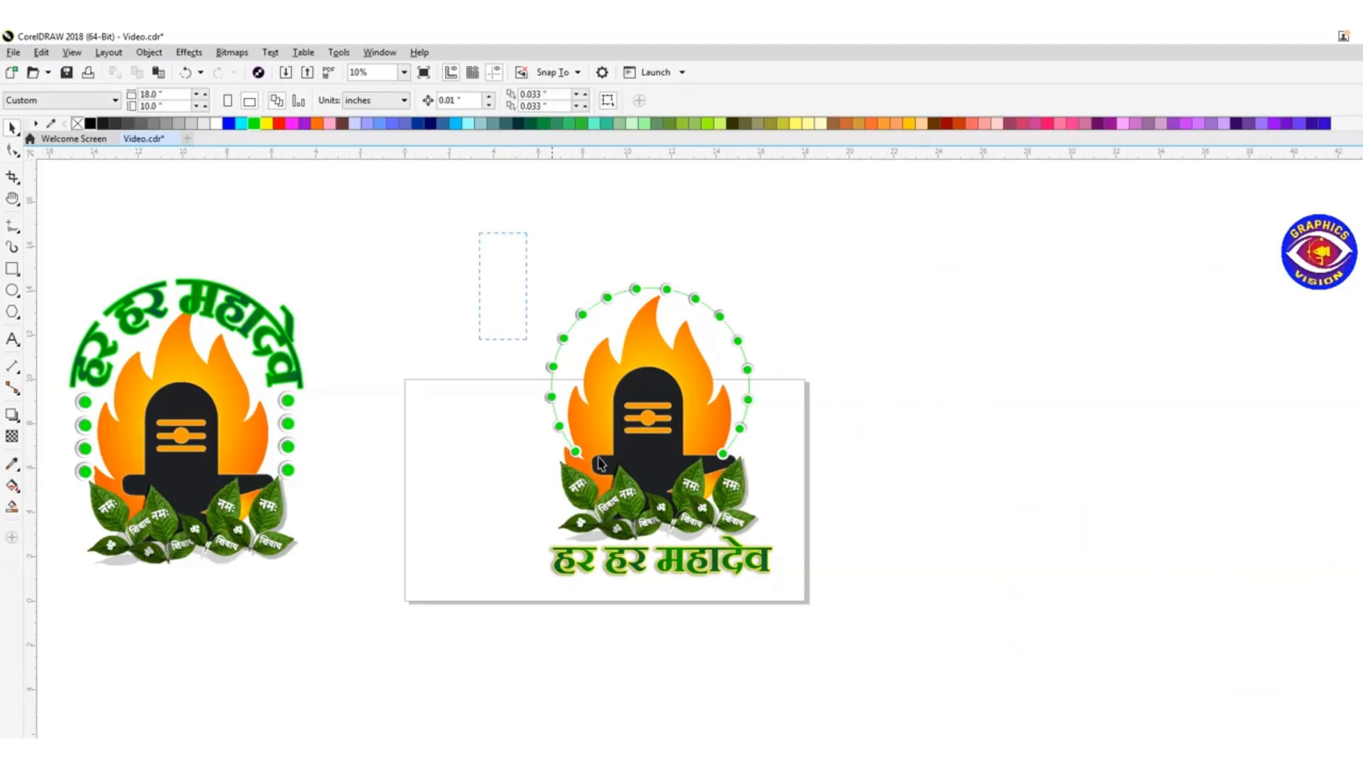